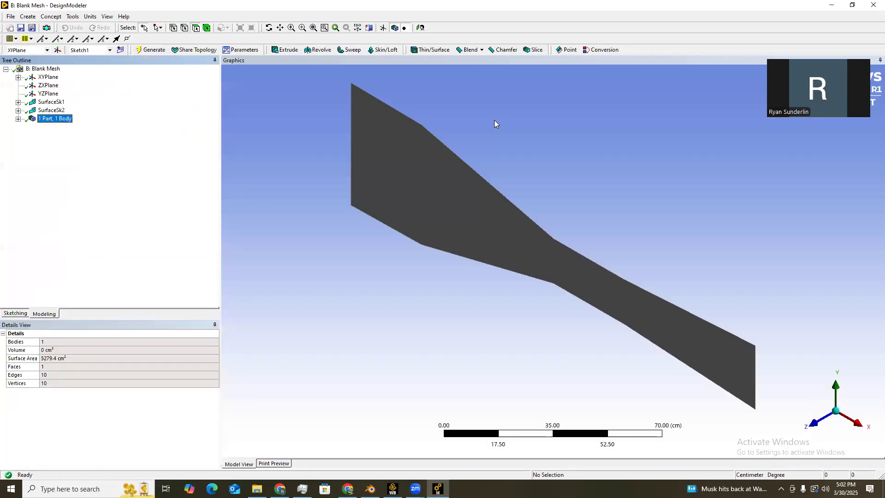
Suppress the surface body of the wind tunnel part to clear the sketch area.
click(815, 423)
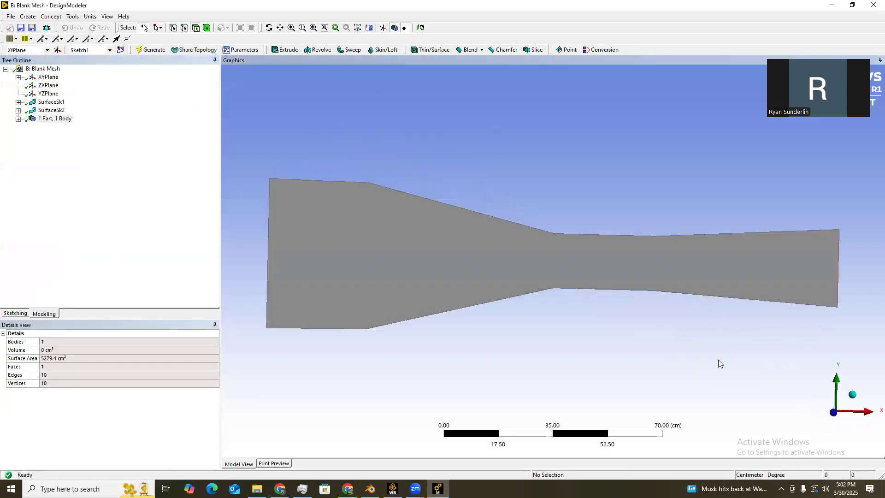
scroll(609, 283, up, 3)
scroll(624, 274, up, 2)
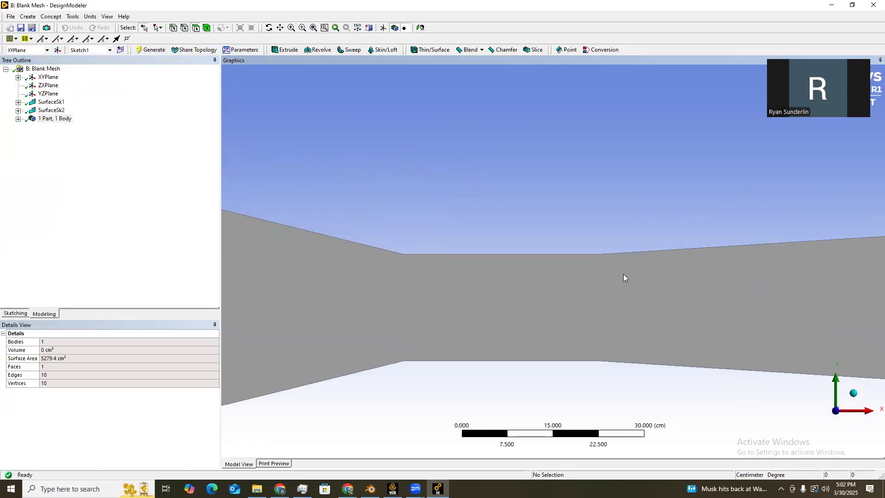
click(18, 119)
right_click(74, 127)
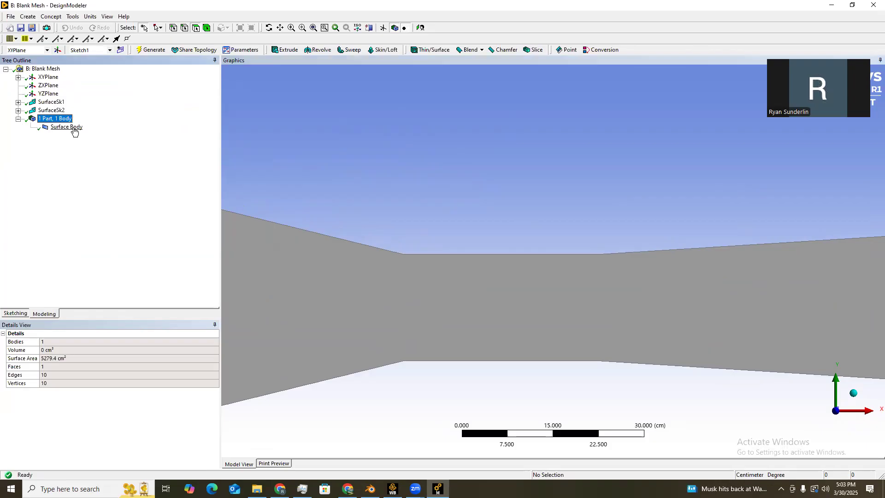
click(102, 143)
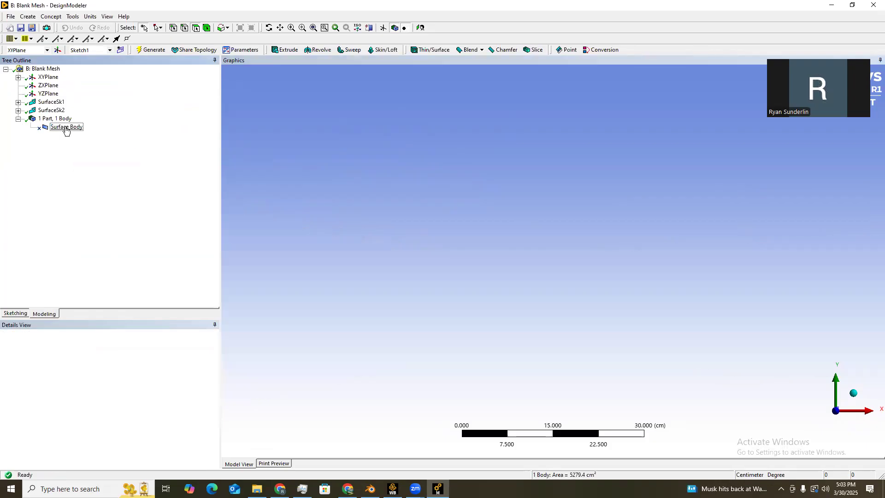
Sketch a rectangle about 18.5 cm by 1.6 cm in Sketch1, with its base on the X axis inside the narrow section.
click(22, 315)
scroll(485, 273, up, 5)
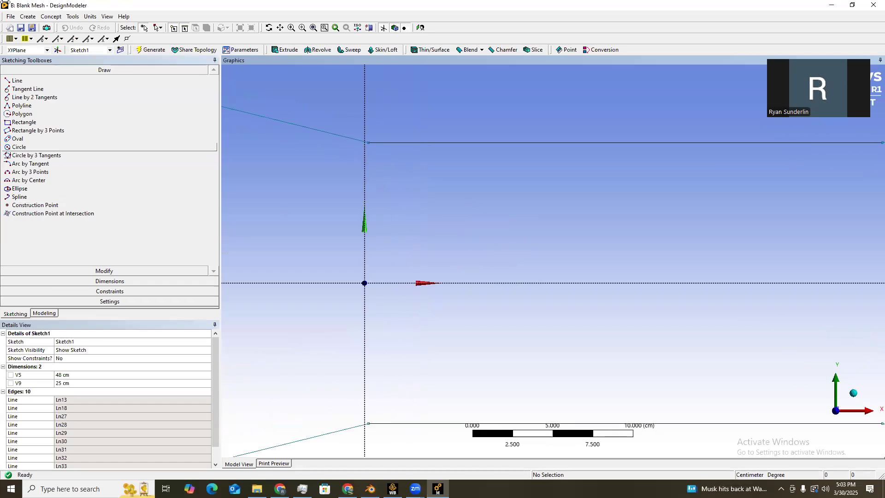
click(25, 123)
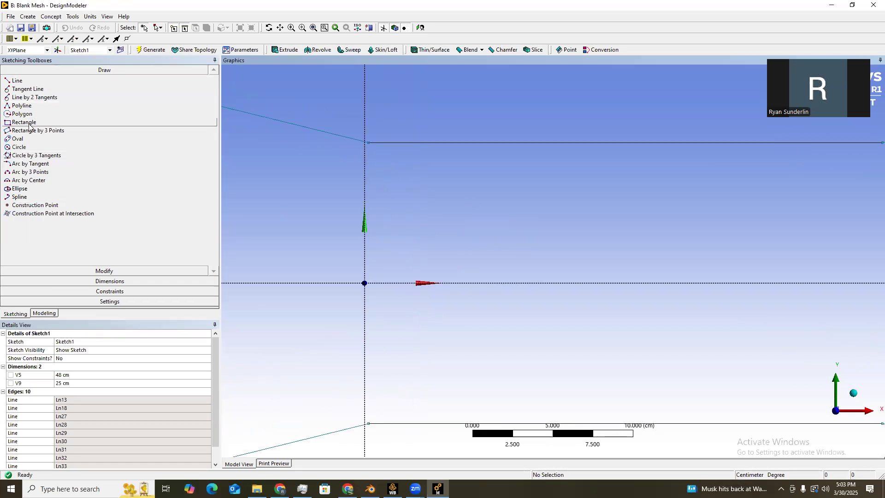
click(395, 282)
click(692, 257)
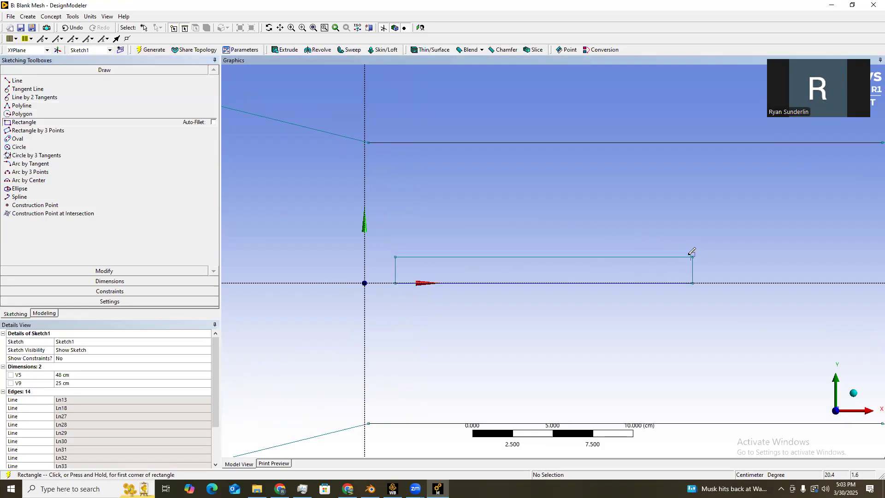
Add a horizontal dimension across the rectangle's upper corners and set its length to 22.75 cm.
click(118, 282)
click(24, 110)
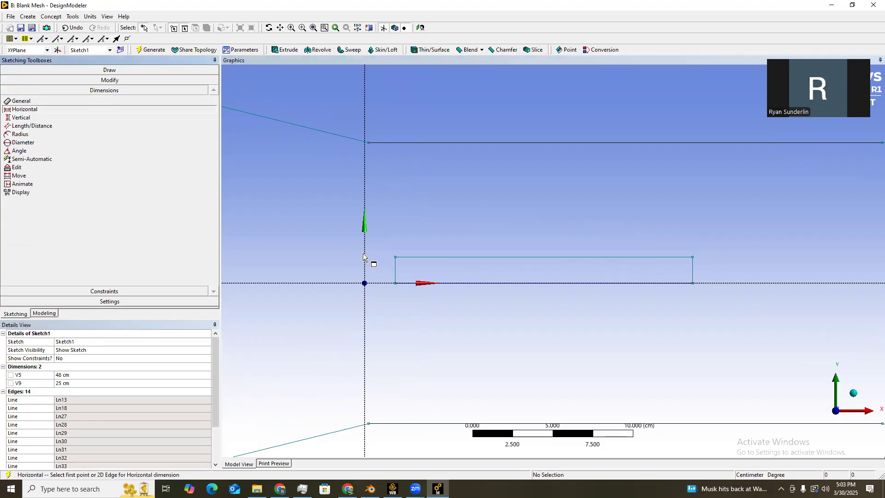
click(395, 257)
click(693, 257)
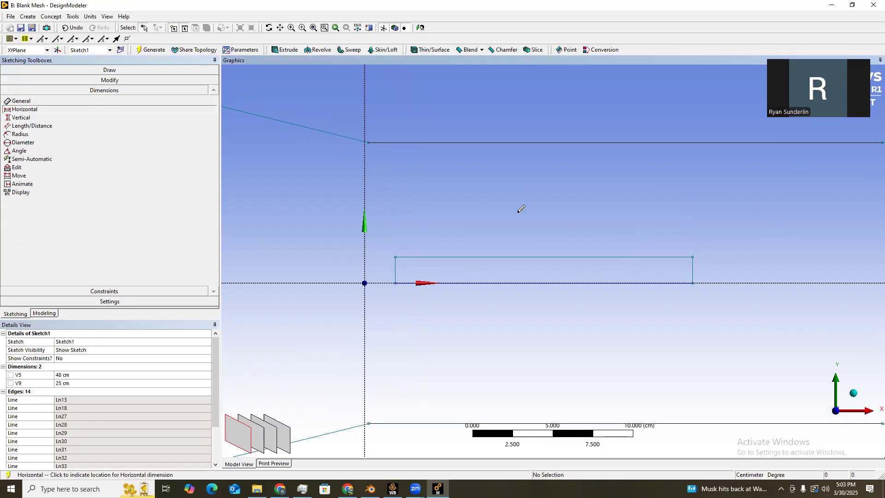
click(535, 230)
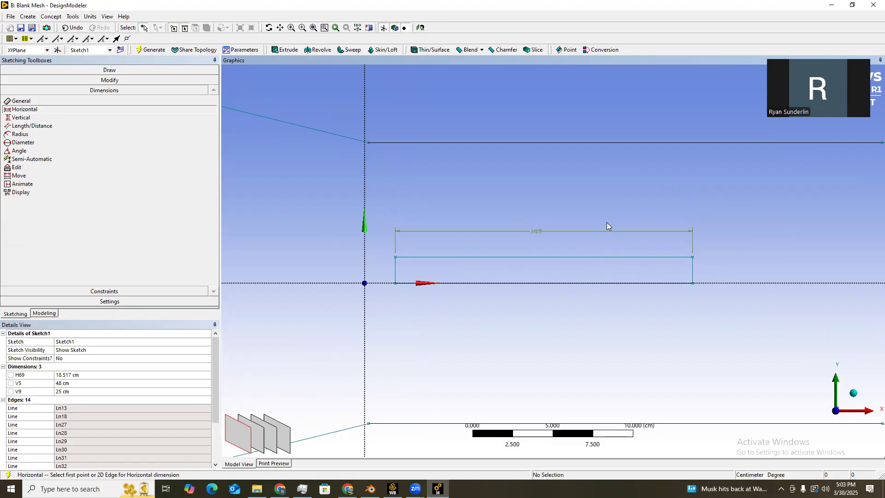
click(70, 375)
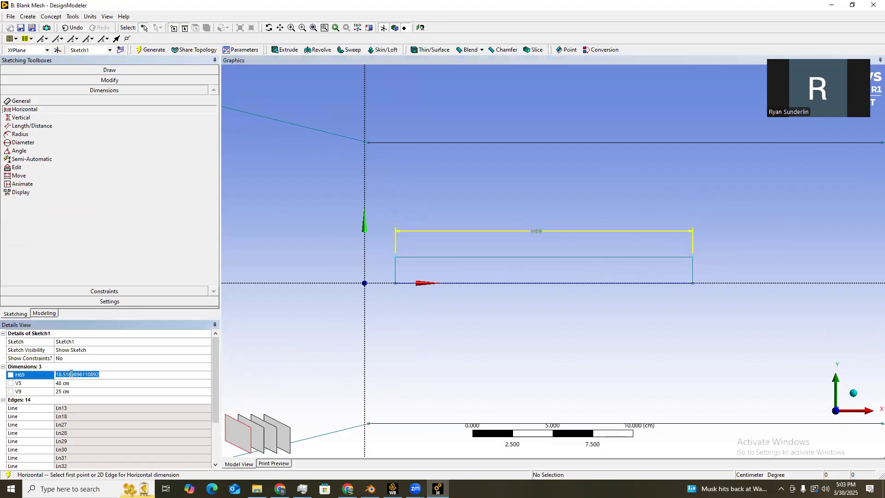
text(22.75)
key(Return)
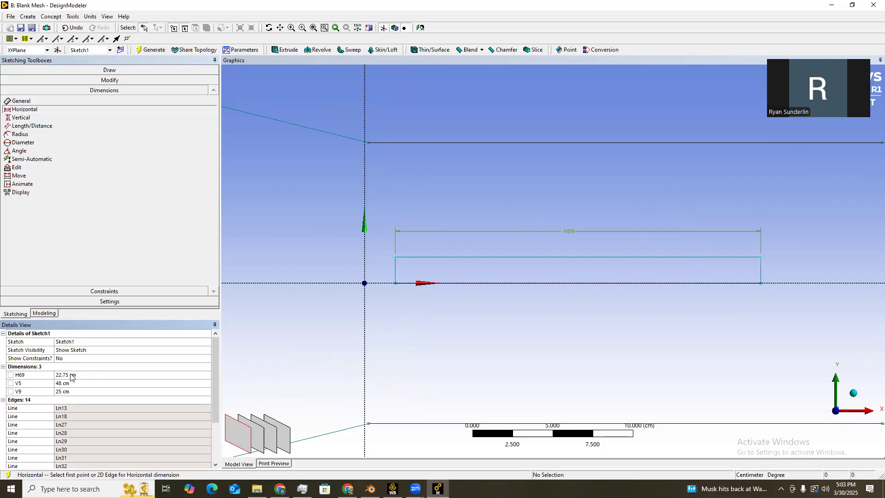
Add a vertical dimension to the rectangle's end farthest from the origin and set its height to 0.25 cm.
click(20, 117)
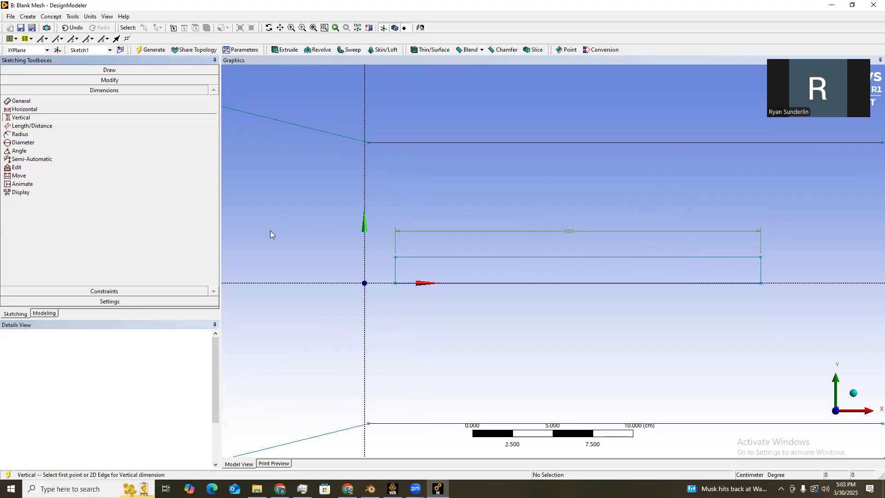
click(762, 256)
click(762, 282)
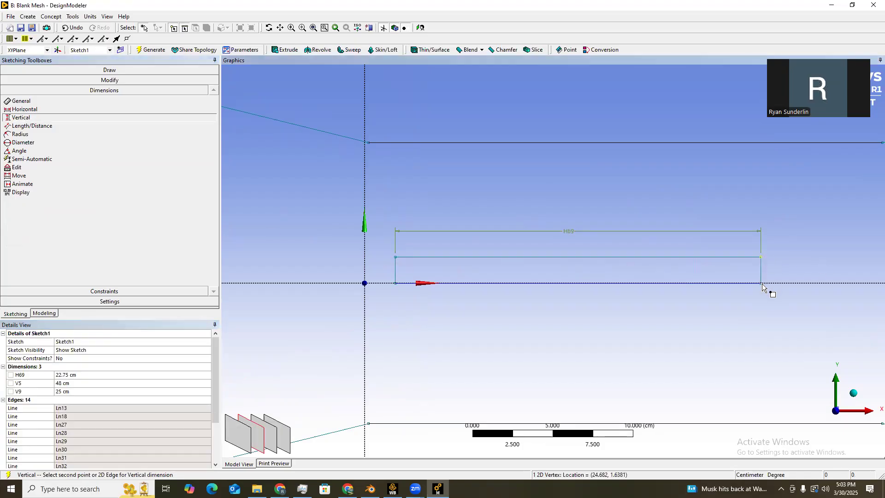
click(786, 271)
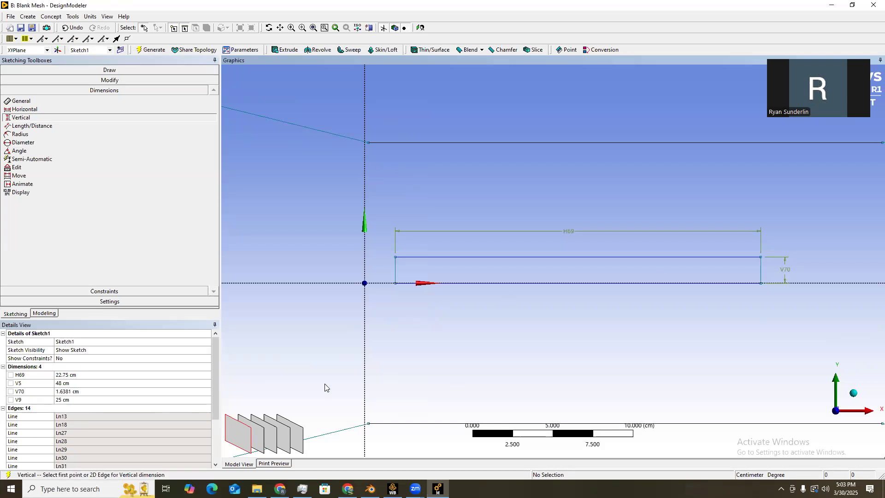
click(71, 392)
text(0.25)
key(Return)
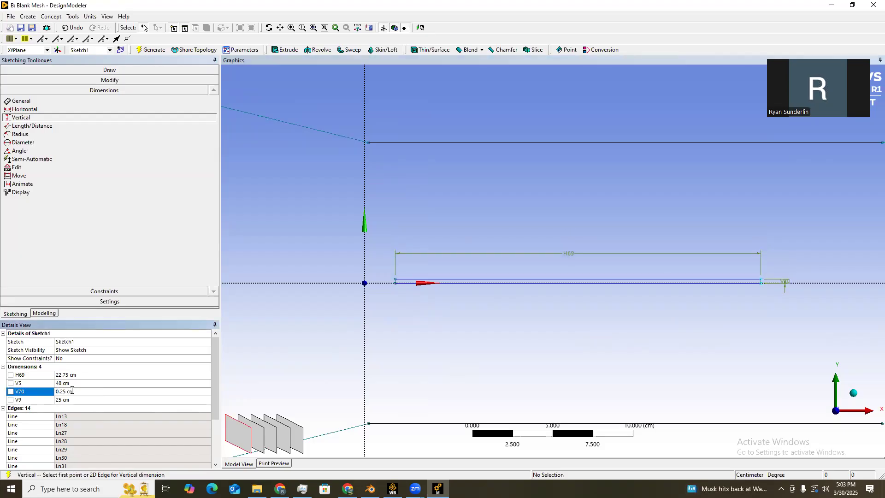
Add a horizontal dimension between the rectangle's nearest upper corner and the Y axis, and set it to 4 cm.
click(18, 109)
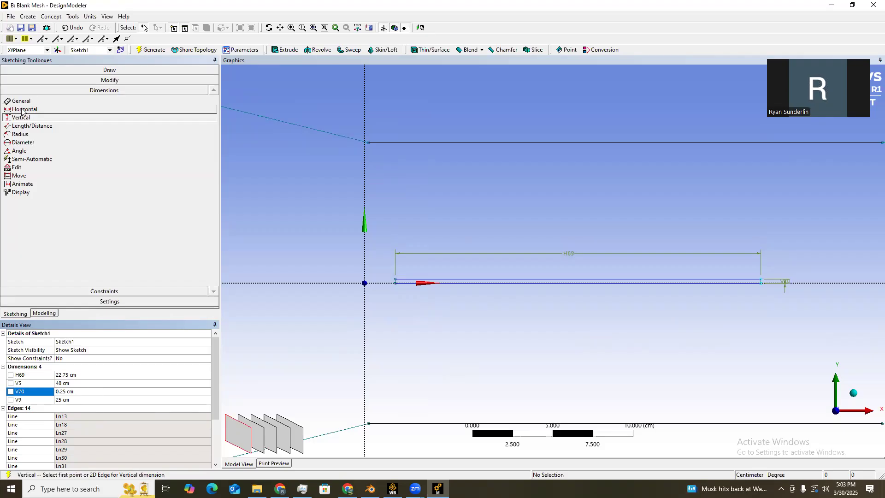
click(397, 280)
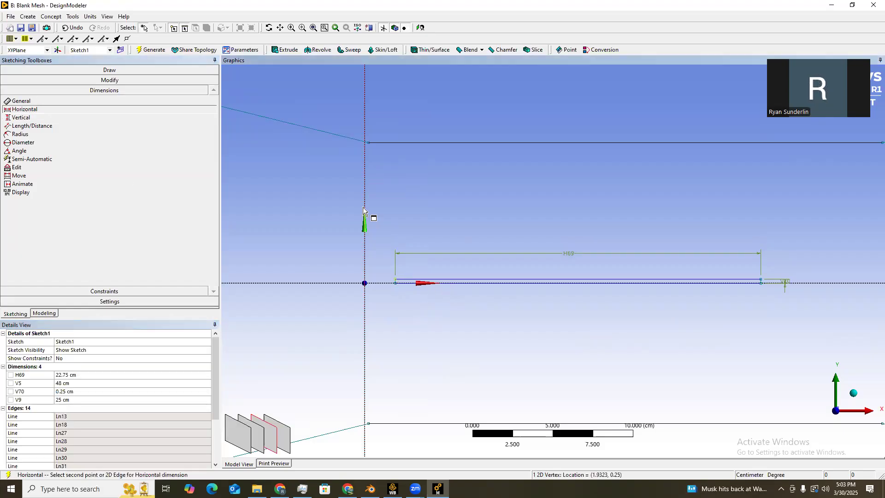
click(364, 257)
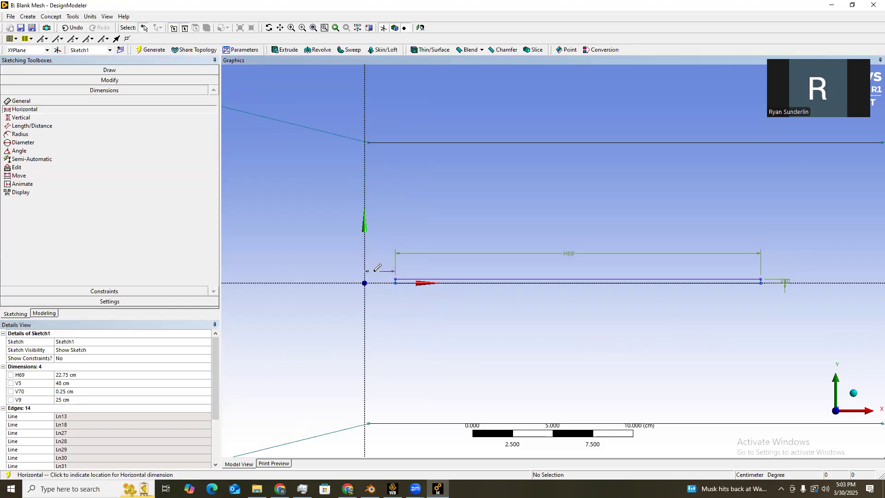
click(377, 269)
click(74, 376)
click(73, 379)
text(4)
key(Return)
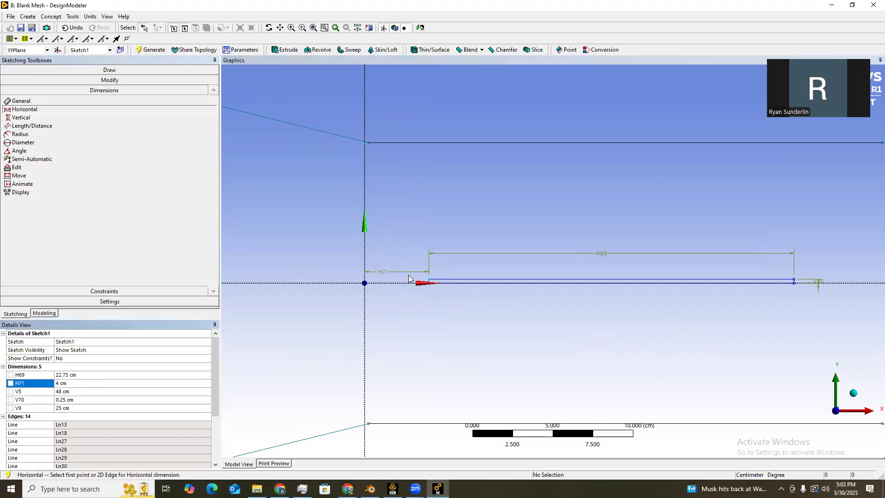
Inspect the thin rectangle in the narrow section and undo the last change to its offset from the Y axis.
scroll(450, 229, up, 3)
scroll(539, 249, up, 3)
ctrl+middle_drag(418, 246, 444, 284)
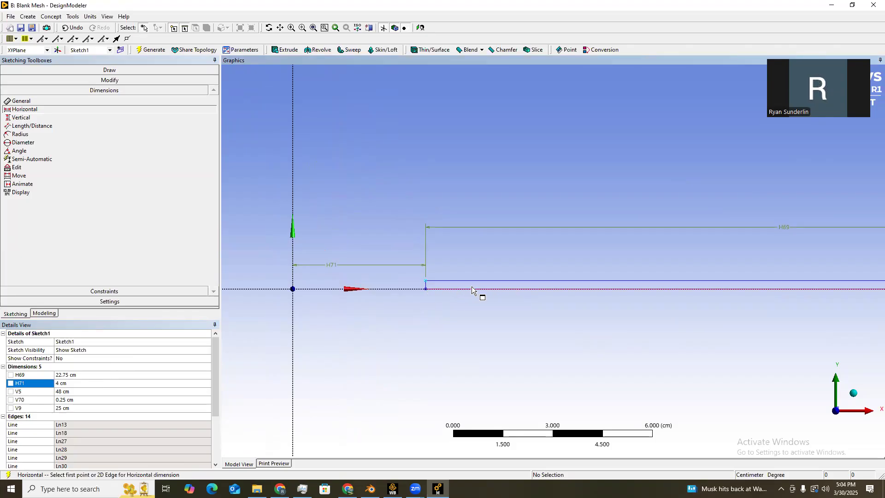
scroll(430, 292, up, 2)
scroll(429, 292, down, 6)
mouse_move(492, 307)
ctrl+middle_down()
mouse_move(440, 335)
mouse_move(461, 305)
ctrl+middle_up()
scroll(449, 325, down, 6)
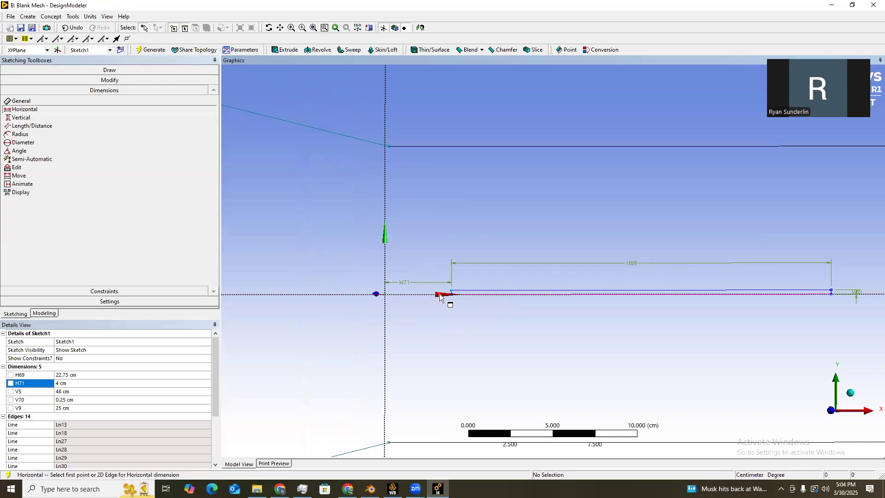
key(ctrl+z)
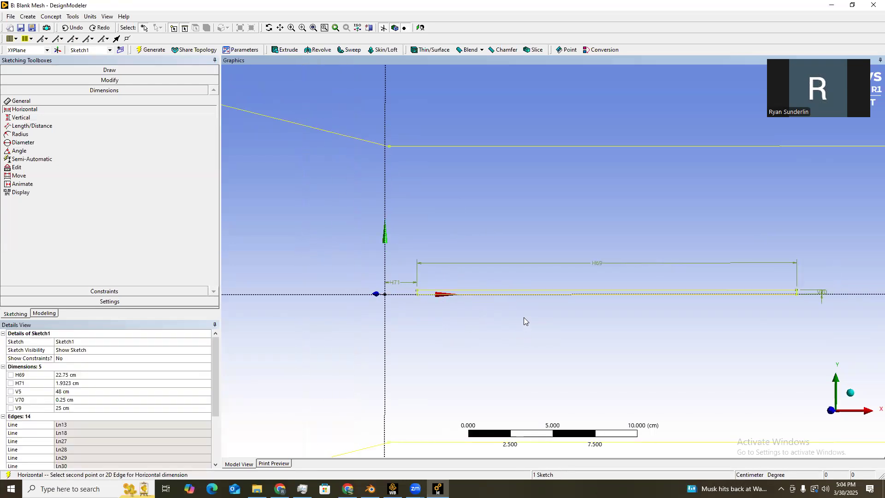
ctrl+middle_drag(551, 207, 499, 203)
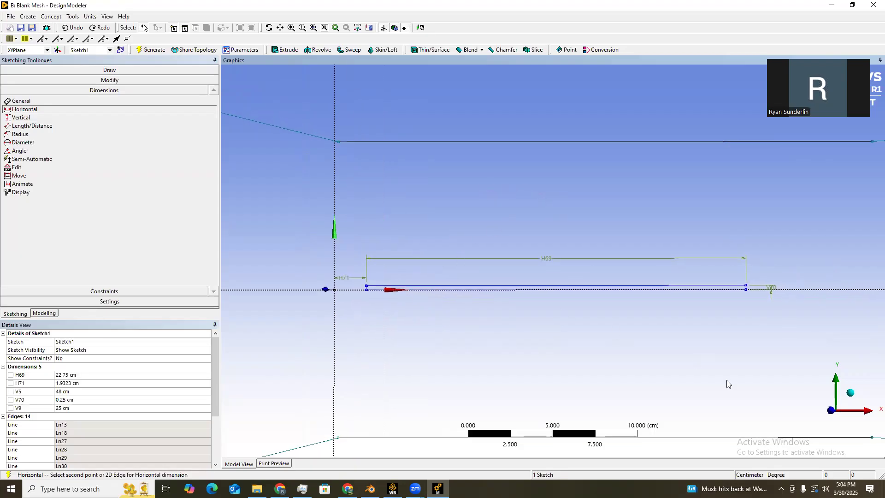
scroll(488, 182, down, 3)
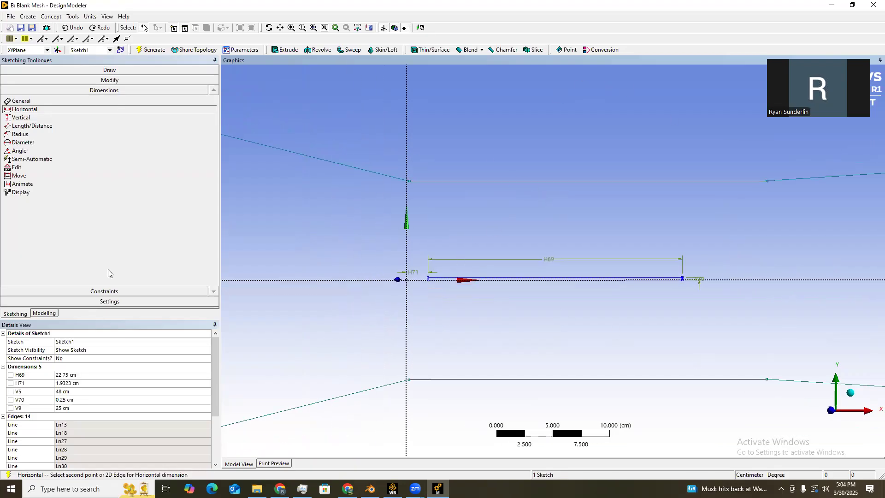
Unsuppress the surface body and regenerate it so the thin rectangle is cut out of the tunnel surface.
click(35, 314)
right_click(67, 135)
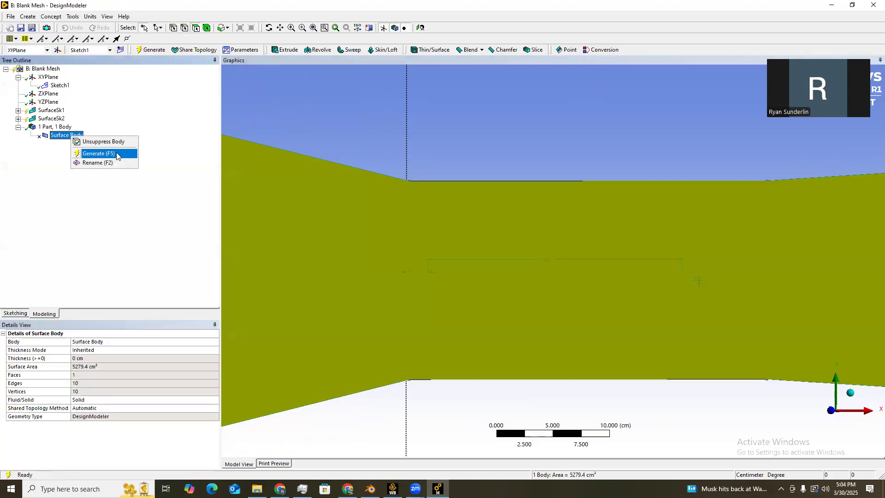
click(103, 141)
right_click(67, 135)
click(92, 159)
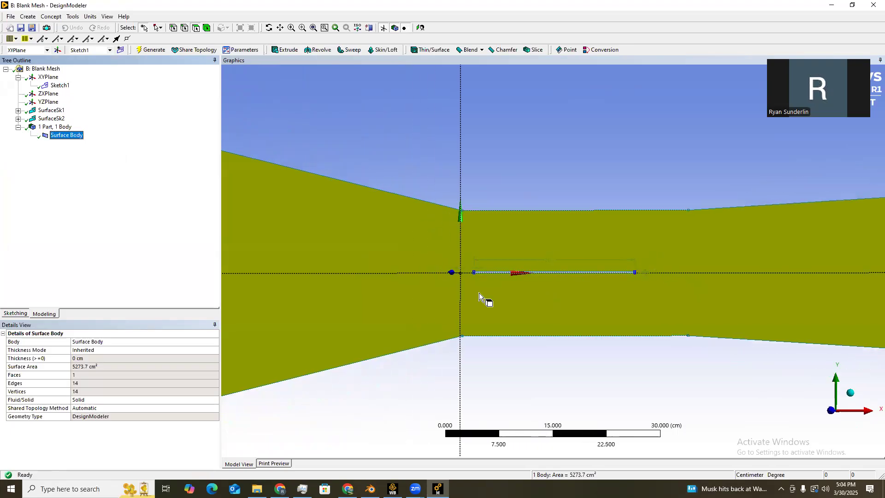
scroll(478, 262, up, 3)
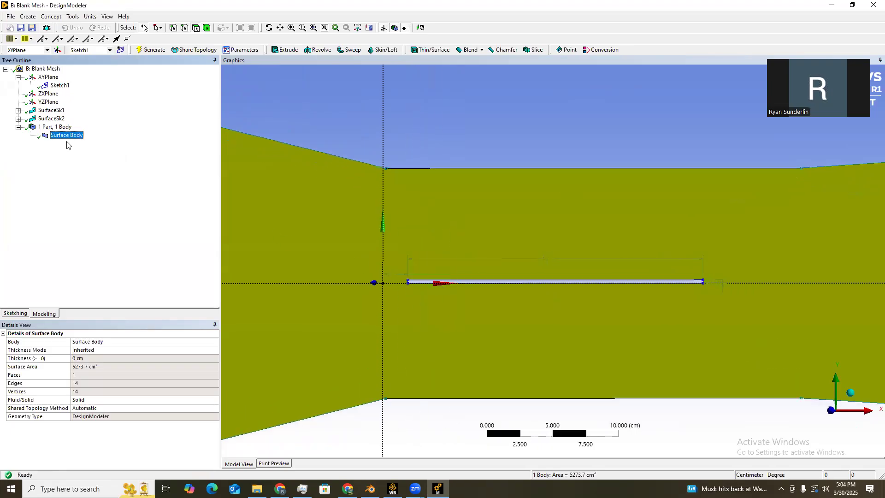
Set the rectangle's horizontal offset from the Y axis to 4 cm in Sketch1.
click(15, 314)
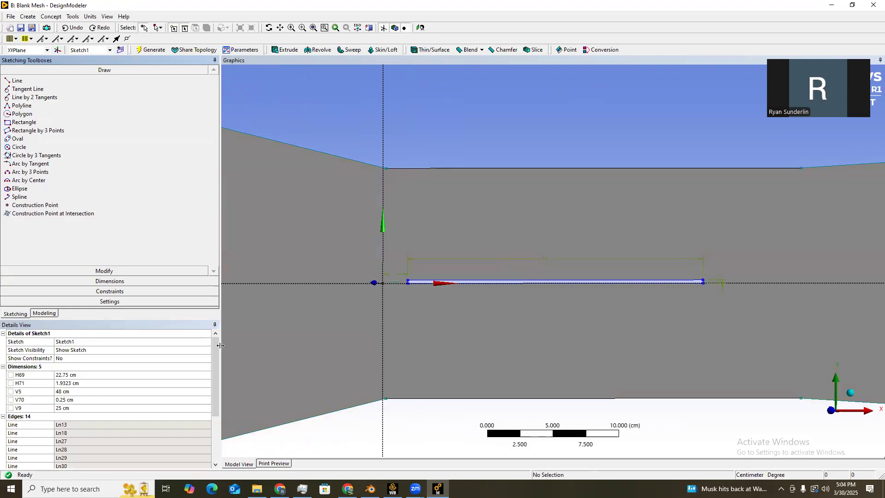
click(64, 384)
text(4)
key(Return)
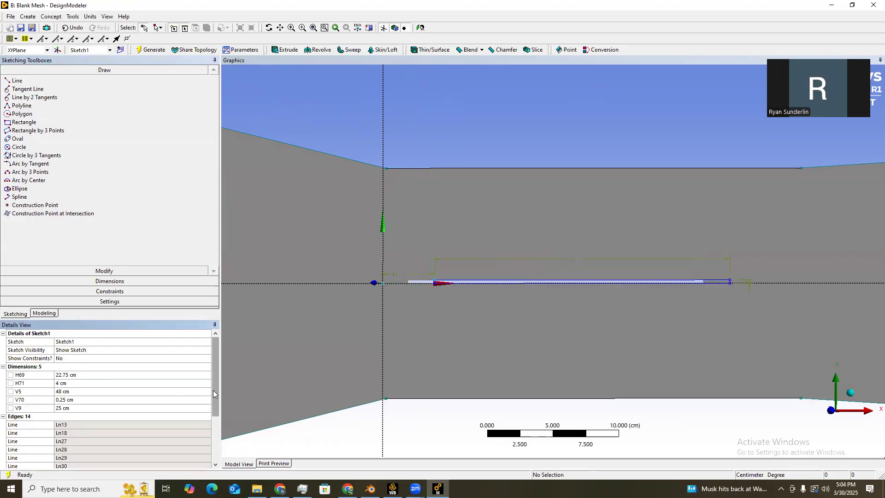
Regenerate the surface body to apply the changed rectangle offset to the cutout.
click(35, 315)
right_click(66, 135)
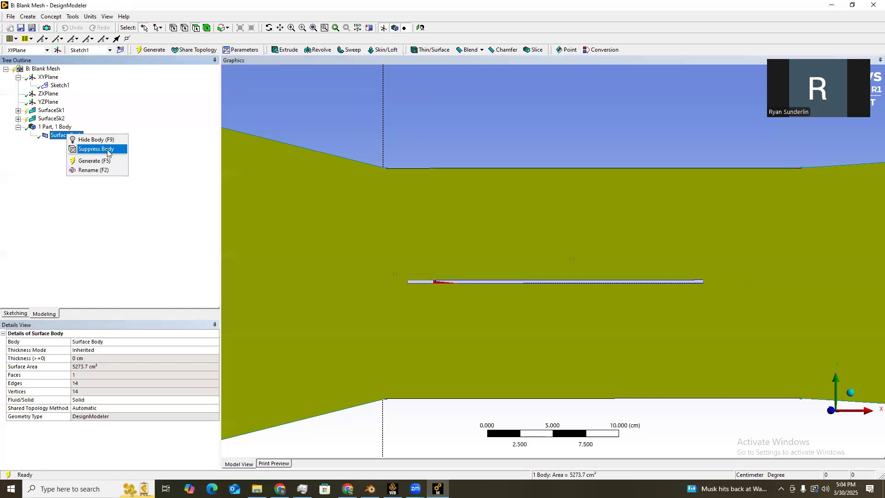
click(95, 161)
scroll(478, 328, down, 2)
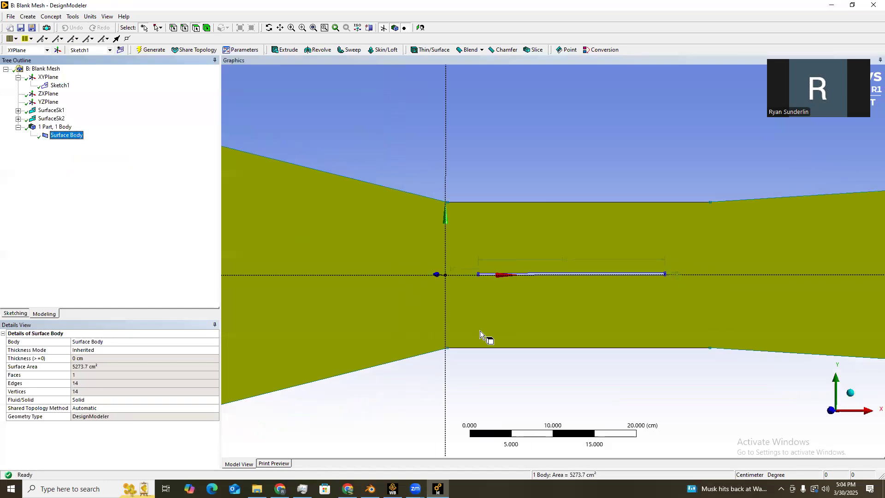
scroll(500, 311, up, 1)
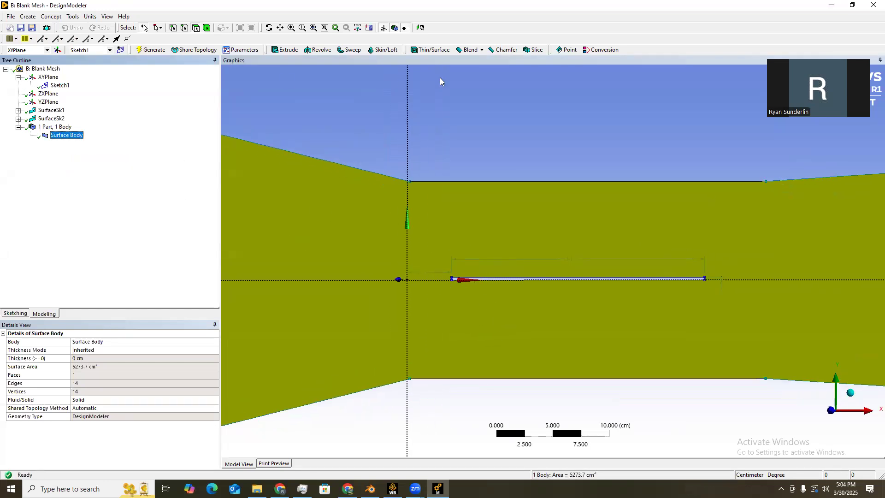
Leave the geometry editor and open the Blank Mesh system's mesh in Ansys Meshing, re-reading the upstream data.
click(872, 6)
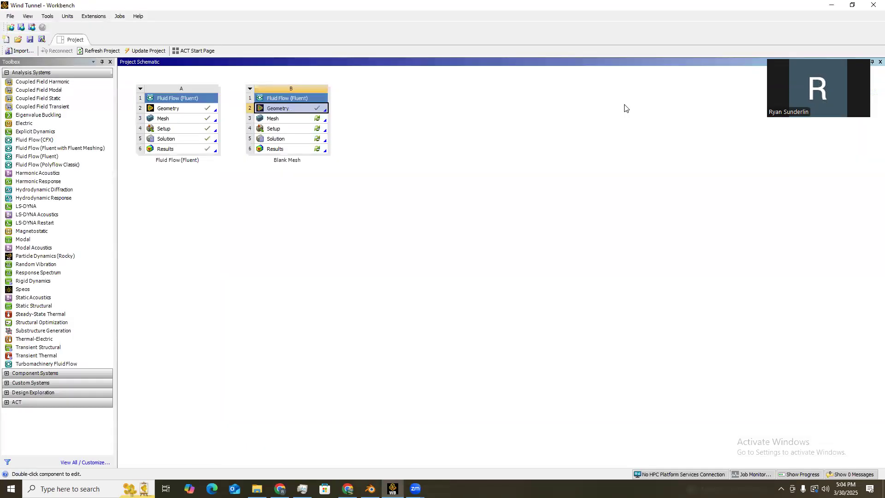
double_click(322, 120)
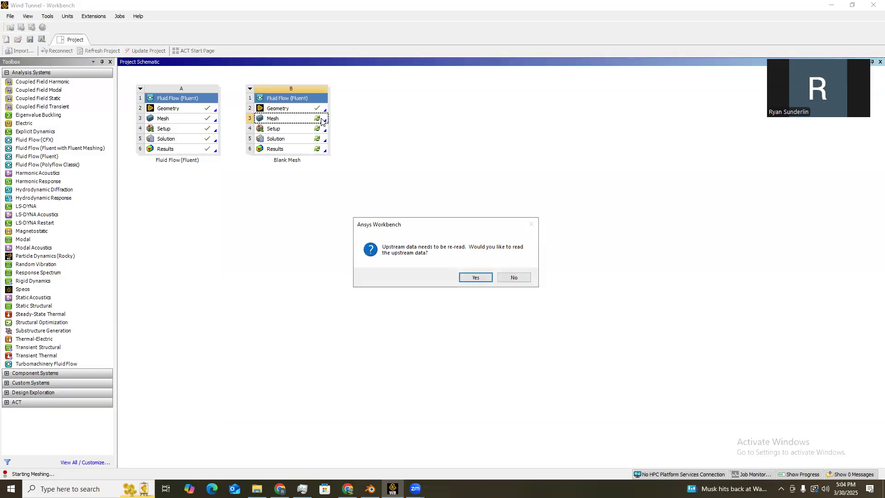
click(475, 277)
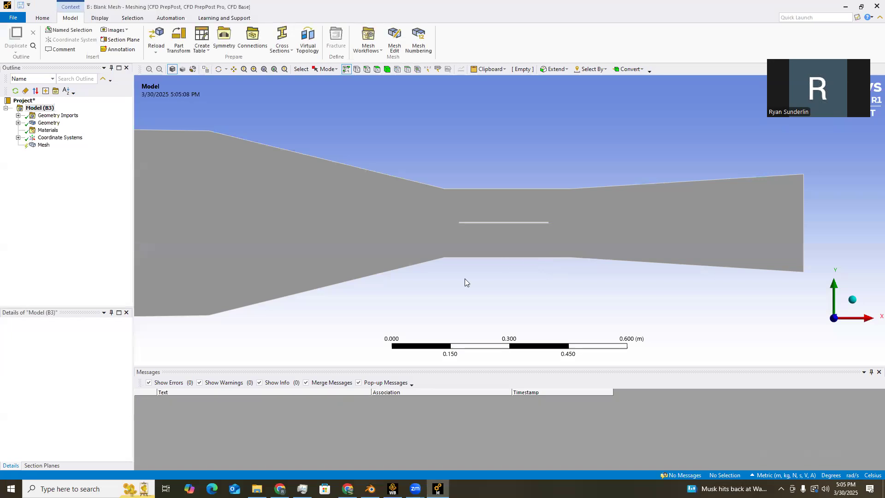
scroll(486, 228, down, 2)
scroll(486, 228, up, 4)
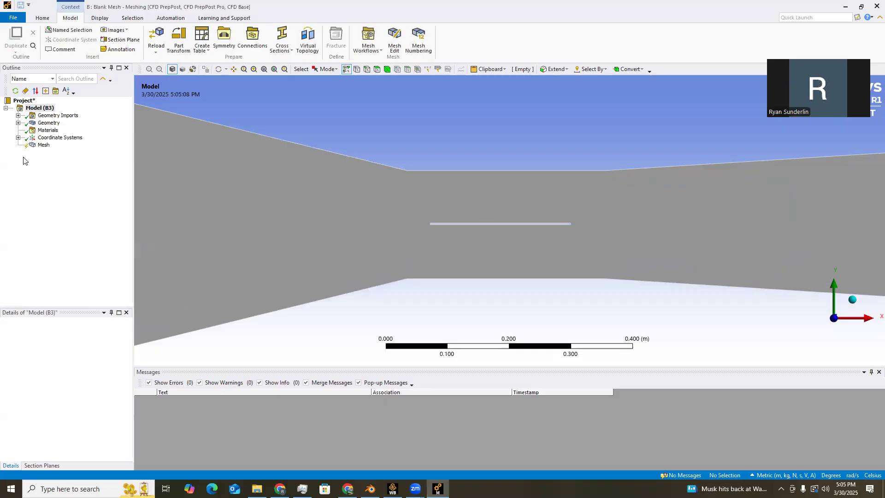
Insert a mesh method scoped to the wind tunnel surface body and set it to Triangles.
click(44, 146)
click(223, 40)
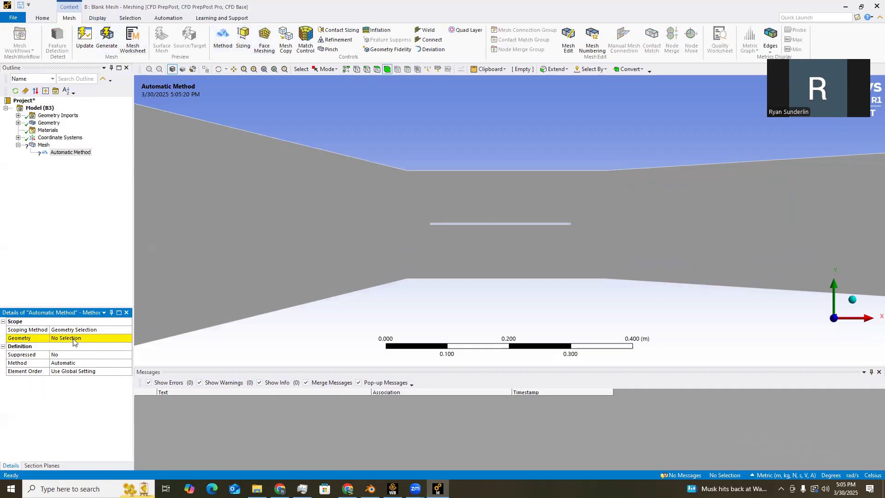
scroll(356, 170, down, 3)
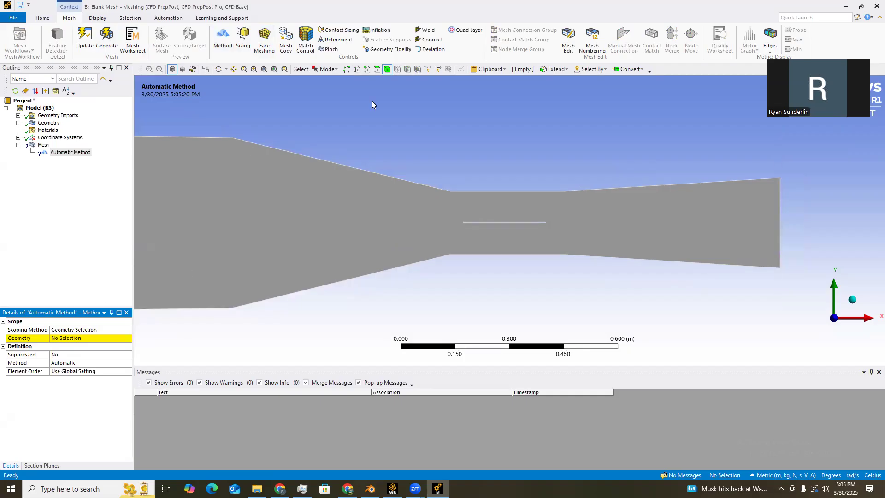
click(229, 153)
click(74, 339)
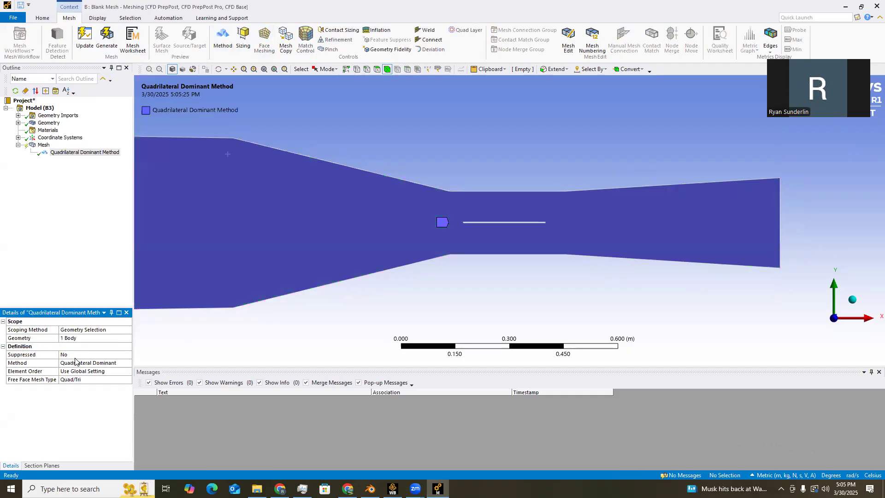
click(95, 360)
click(128, 363)
click(100, 378)
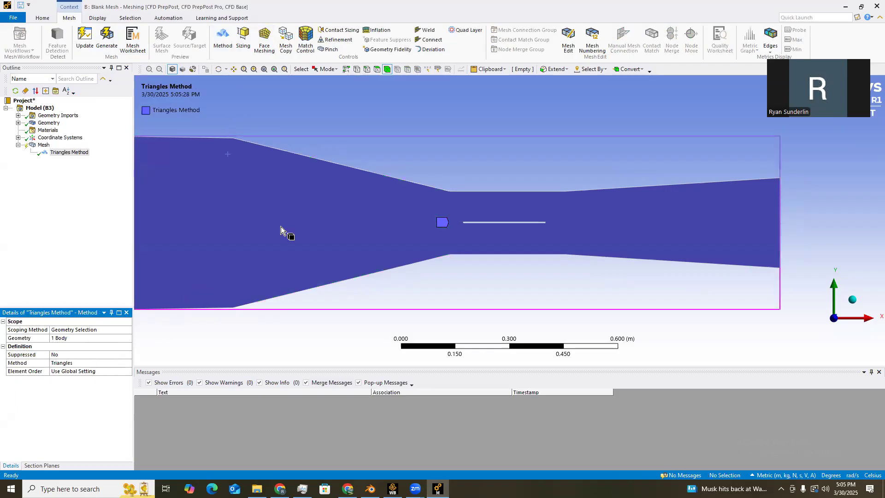
Insert a sizing control scoped to all four edges of the thin rectangular plate cutout.
scroll(348, 174, up, 1)
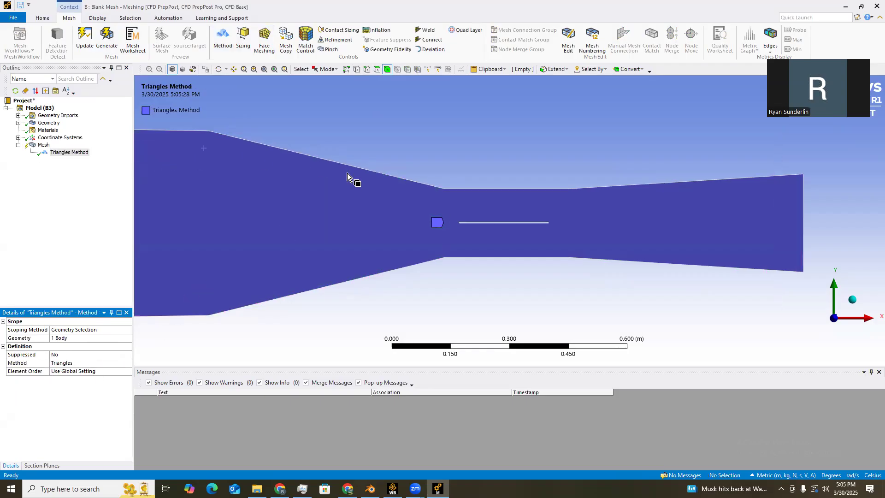
scroll(347, 173, up, 2)
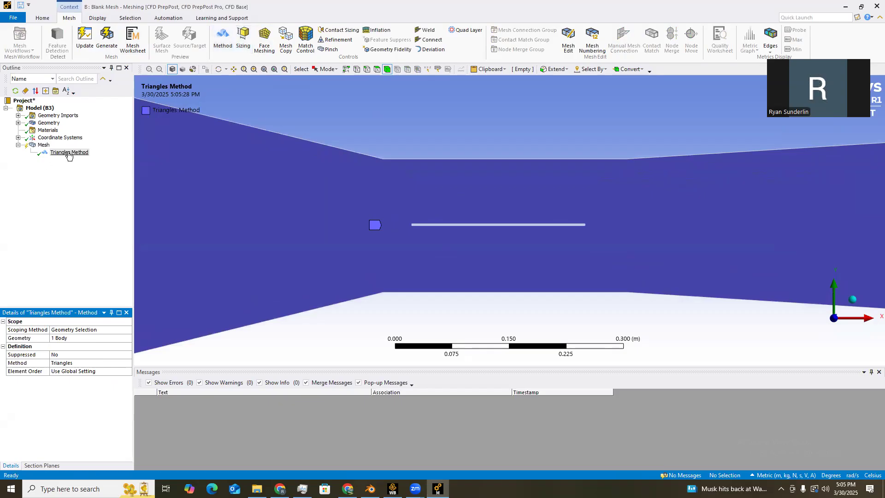
click(244, 41)
scroll(452, 231, up, 5)
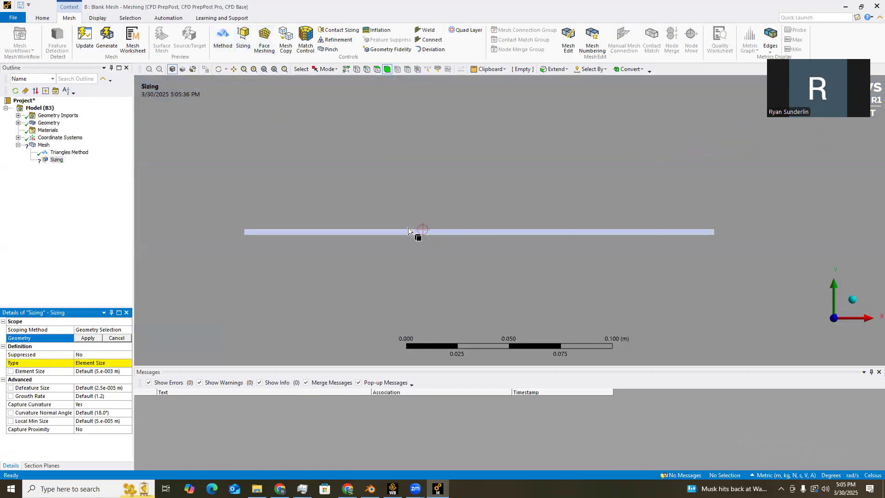
click(367, 70)
scroll(397, 241, up, 2)
click(403, 240)
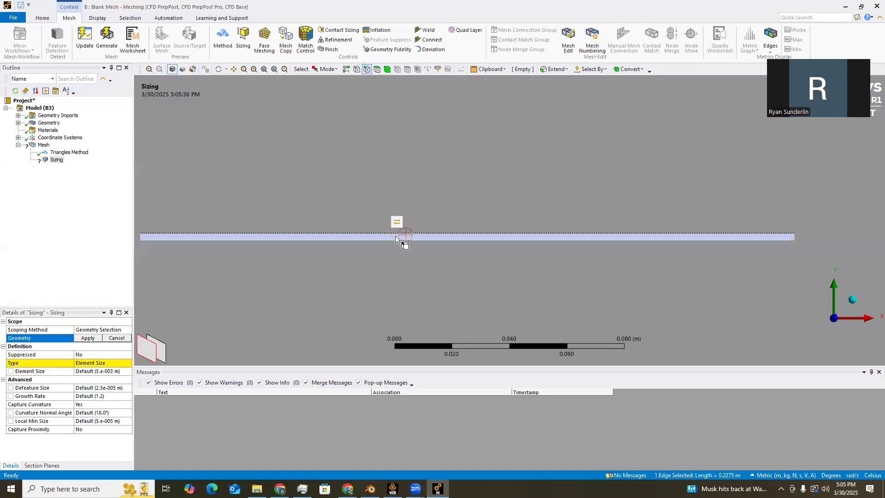
ctrl+click(403, 240)
scroll(829, 261, up, 3)
ctrl+middle_drag(791, 256, 440, 250)
ctrl+click(626, 242)
scroll(516, 251, down, 2)
ctrl+middle_drag(357, 244, 718, 245)
ctrl+middle_drag(428, 241, 610, 225)
scroll(450, 240, up, 2)
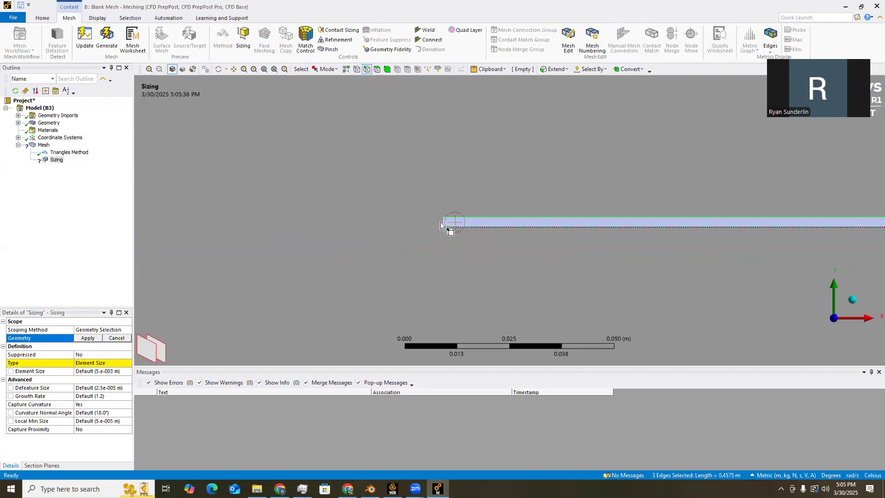
scroll(447, 227, up, 2)
ctrl+click(409, 225)
scroll(549, 229, down, 4)
ctrl+middle_drag(656, 222, 484, 198)
scroll(478, 222, down, 2)
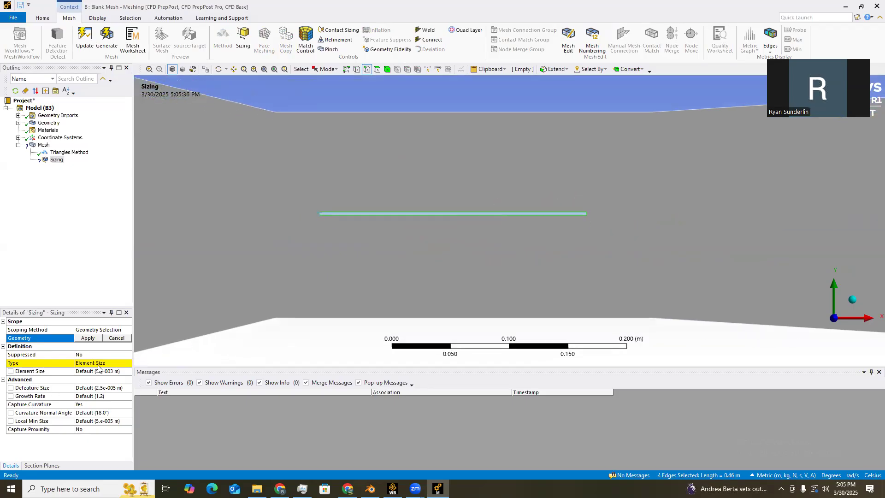
click(88, 340)
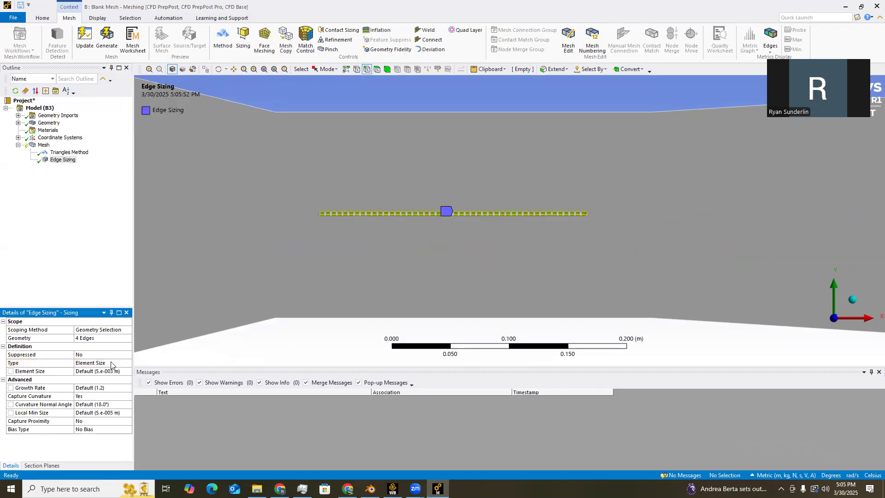
Define the plate's edge sizing by Number of Divisions and set it to 100 divisions.
click(101, 363)
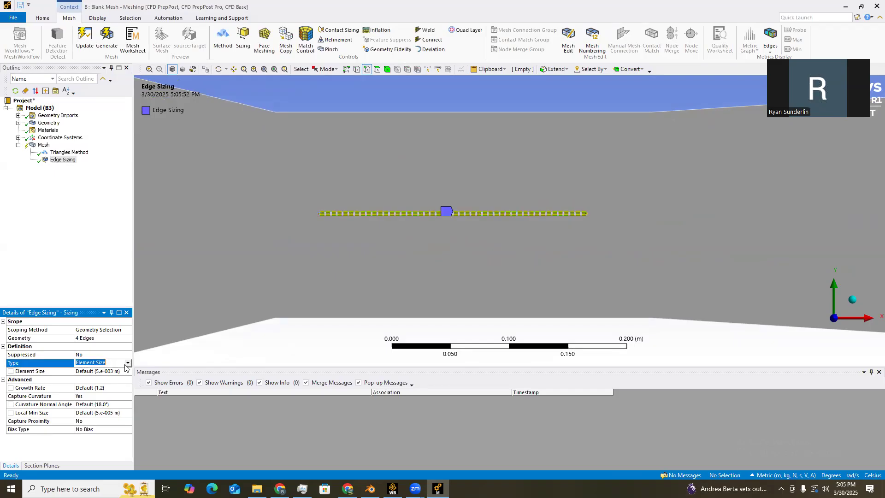
click(128, 363)
click(105, 376)
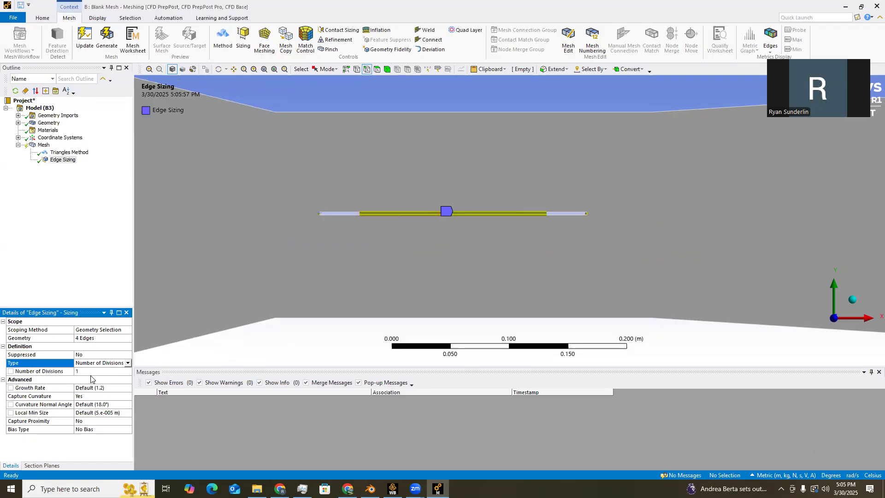
click(97, 372)
key(Return)
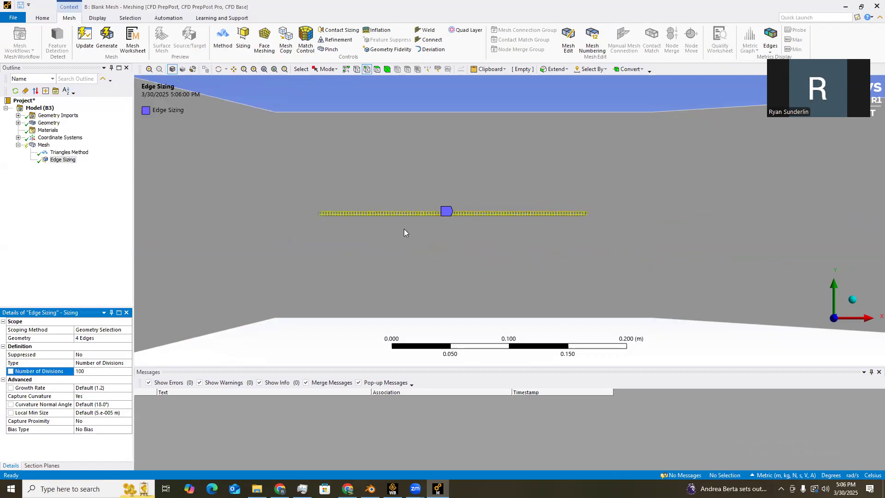
ctrl+middle_drag(438, 238, 440, 246)
Turn off Capture Curvature for the plate's edge sizing and set its behavior to Hard.
click(84, 397)
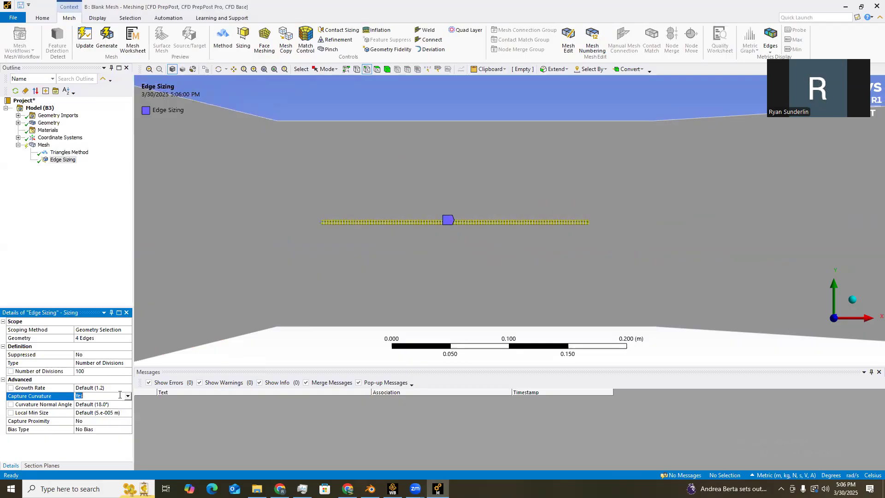
click(84, 398)
click(83, 404)
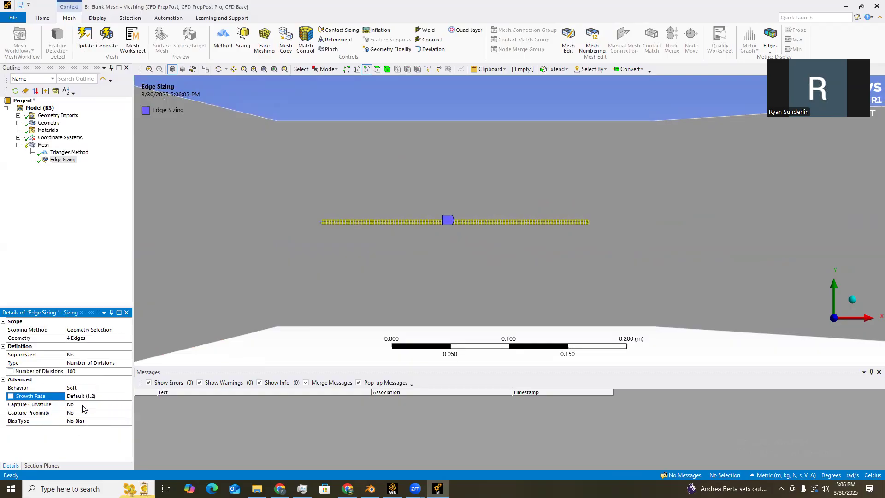
click(74, 388)
click(74, 389)
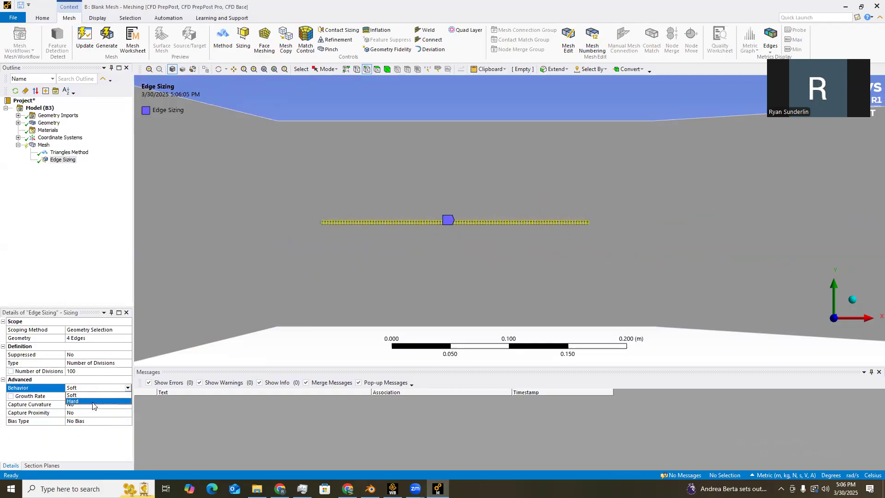
click(94, 405)
mouse_move(417, 232)
ctrl+middle_down()
mouse_move(397, 277)
mouse_move(420, 240)
ctrl+middle_up()
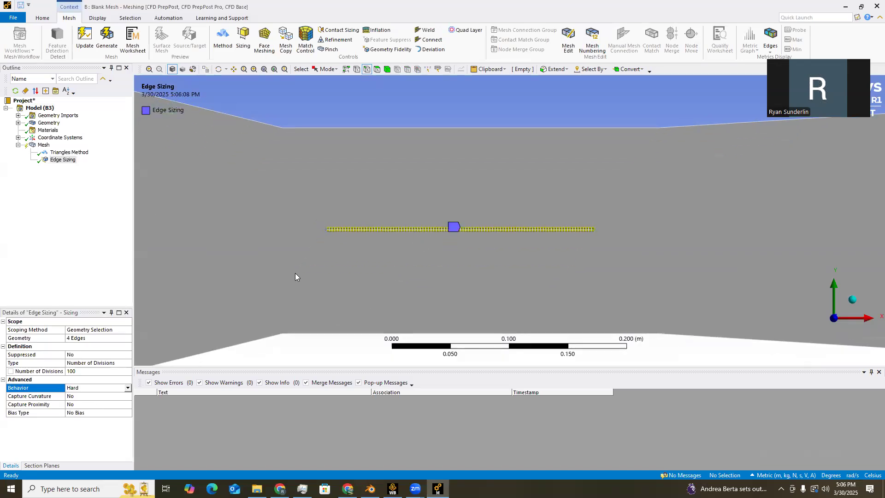
Set the global mesh element size to 0.005 m.
click(44, 145)
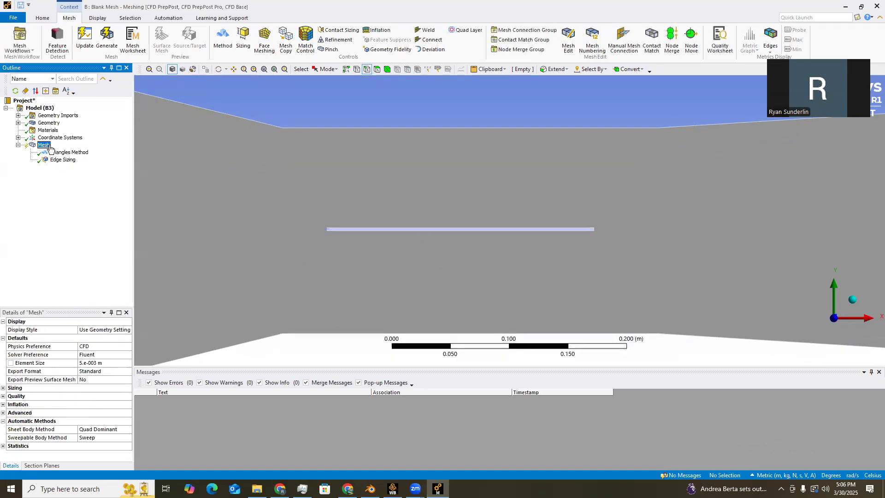
click(92, 363)
click(105, 365)
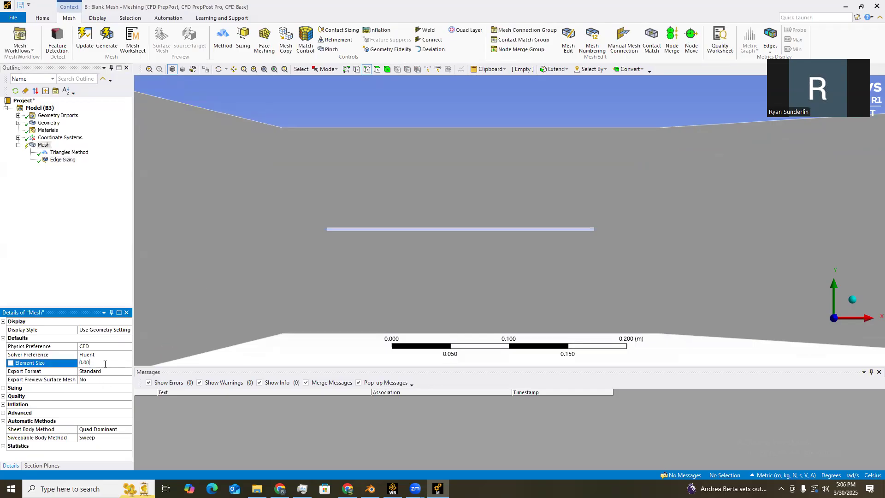
key(BackSpace)
key(BackSpace)
text(005)
key(Return)
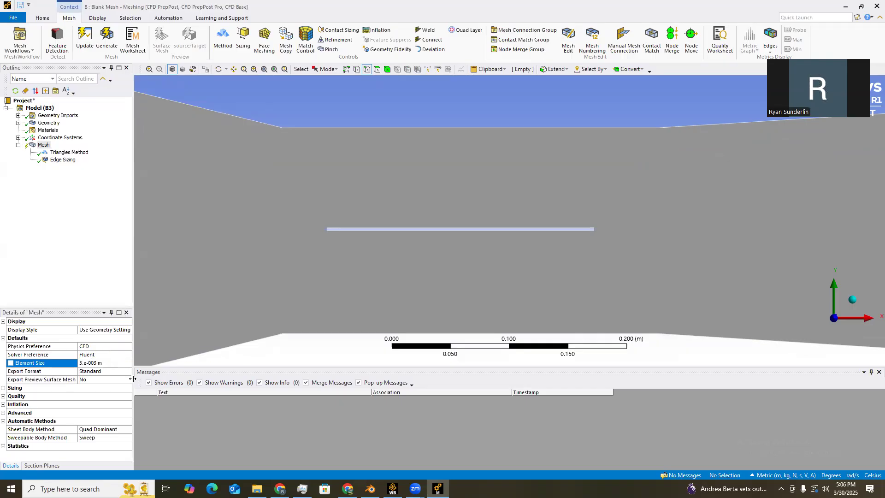
Generate the mesh for the wind tunnel surface with the triangles method and plate edge sizing.
scroll(433, 257, down, 3)
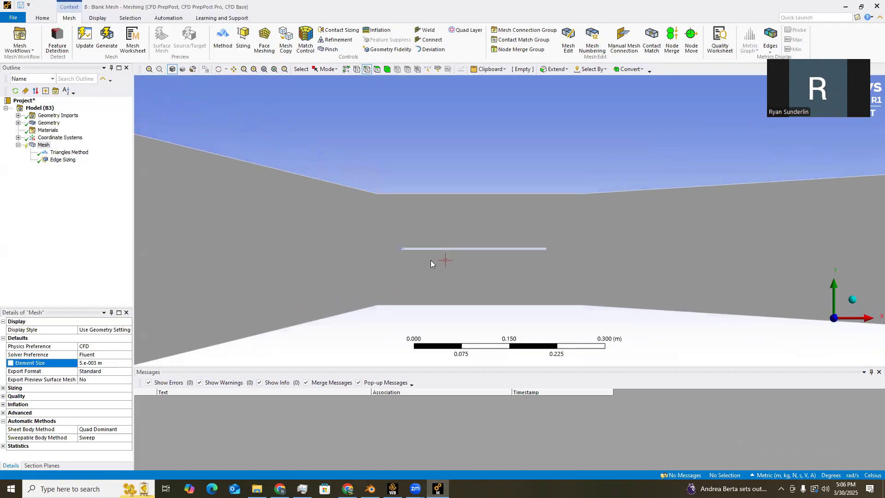
scroll(463, 243, down, 1)
scroll(464, 245, down, 1)
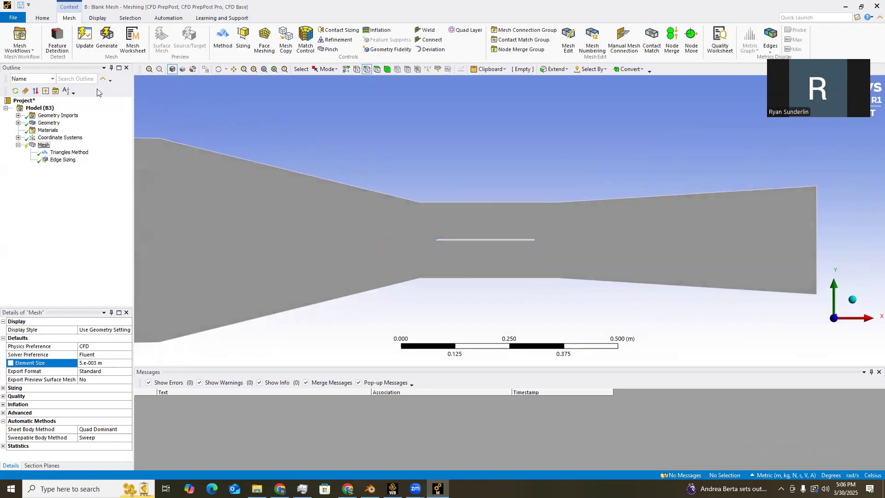
click(104, 39)
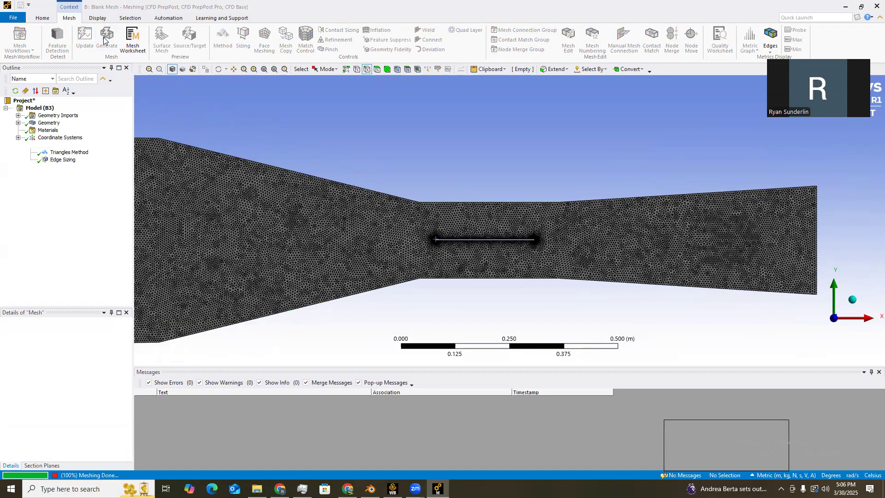
Create a named selection called Internal_top from the long upper edge of the flat-plate cutout.
scroll(351, 184, up, 3)
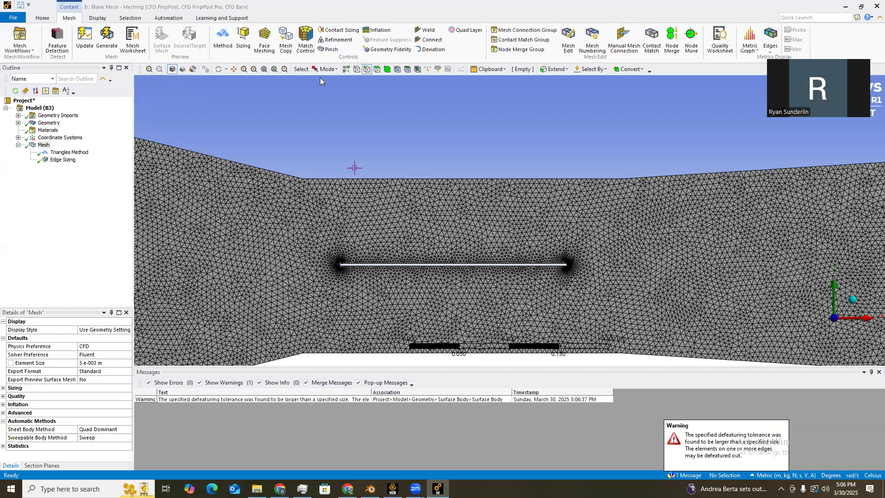
middle_drag(369, 129, 392, 113)
click(367, 70)
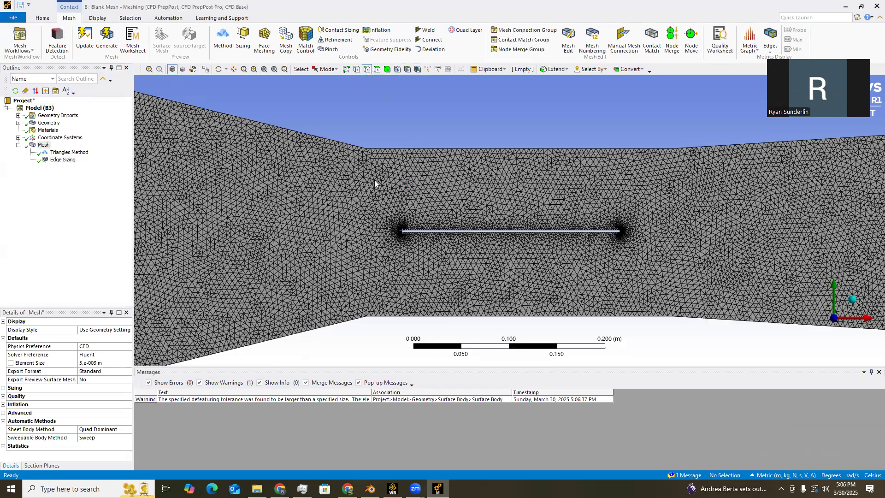
scroll(374, 183, up, 2)
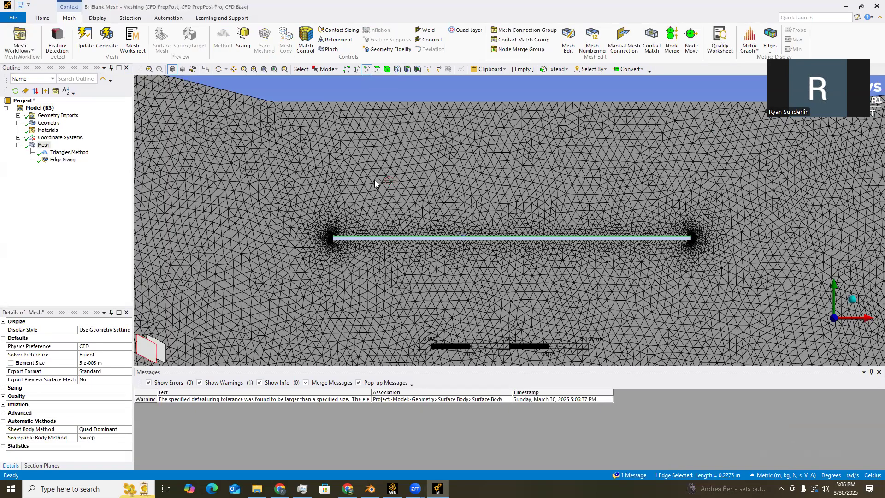
click(470, 237)
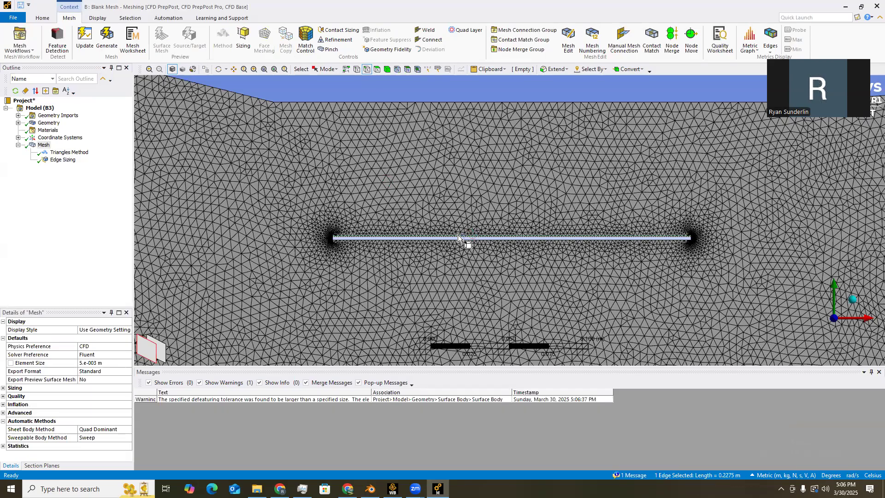
scroll(459, 254, up, 2)
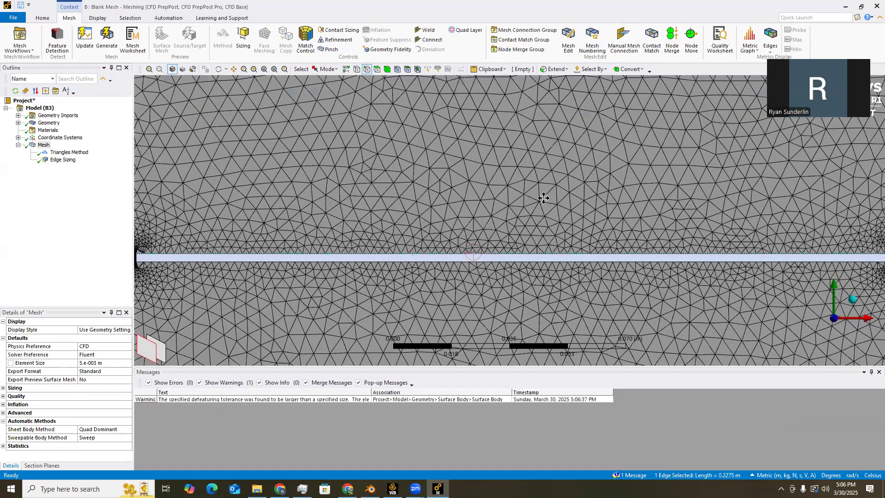
ctrl+middle_drag(419, 224, 512, 186)
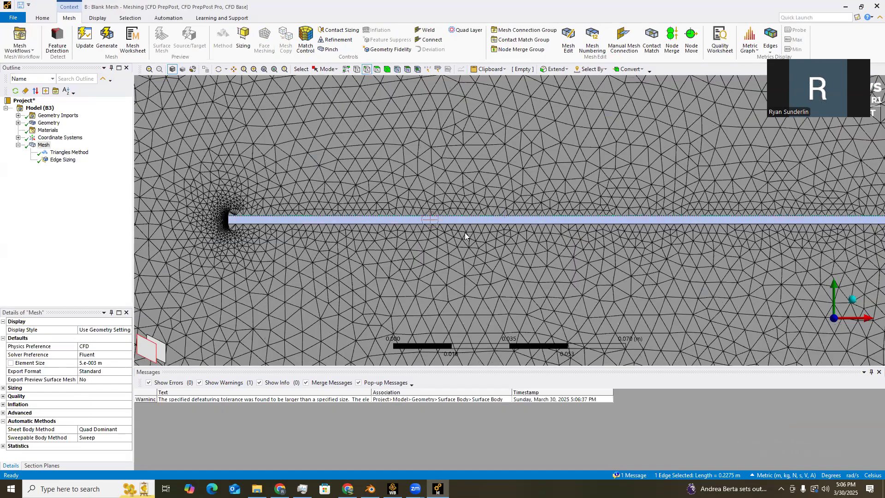
scroll(472, 238, down, 2)
key(n)
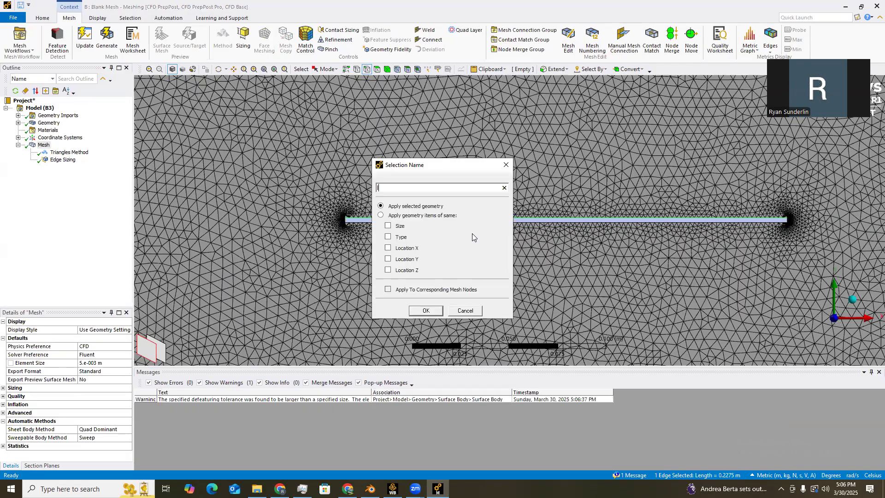
text(Internal_t)
key(Return)
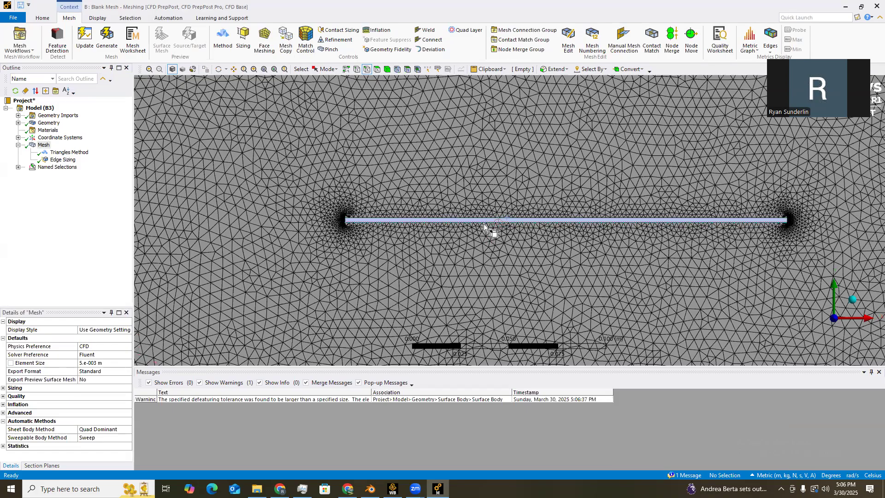
Create a named selection called Internal_bottom from the long lower edge of the flat-plate cutout.
text(n)
text(Interna)
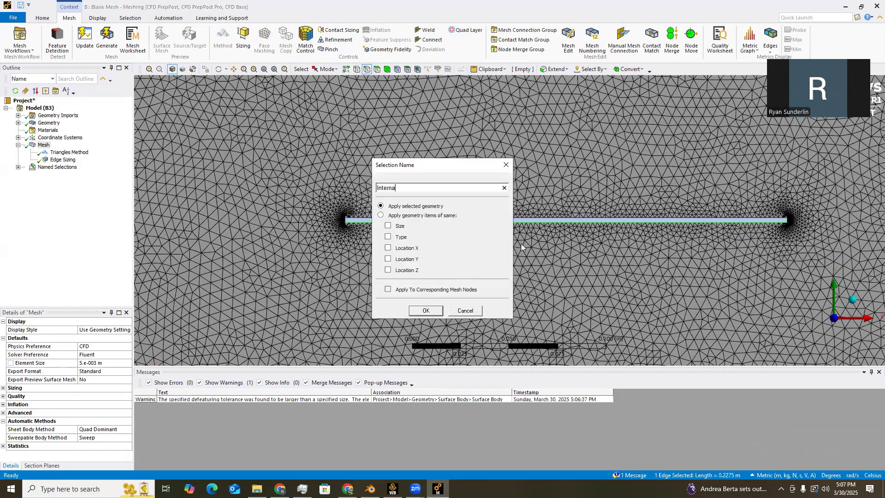
text(l_bottom)
key(Return)
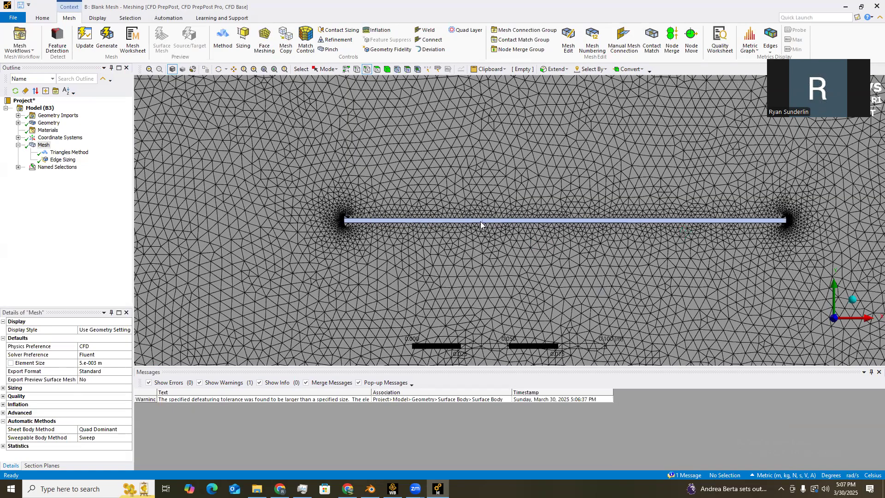
Create a named selection called Internal_back from the plate's short downstream edge.
click(495, 216)
scroll(496, 216, up, 3)
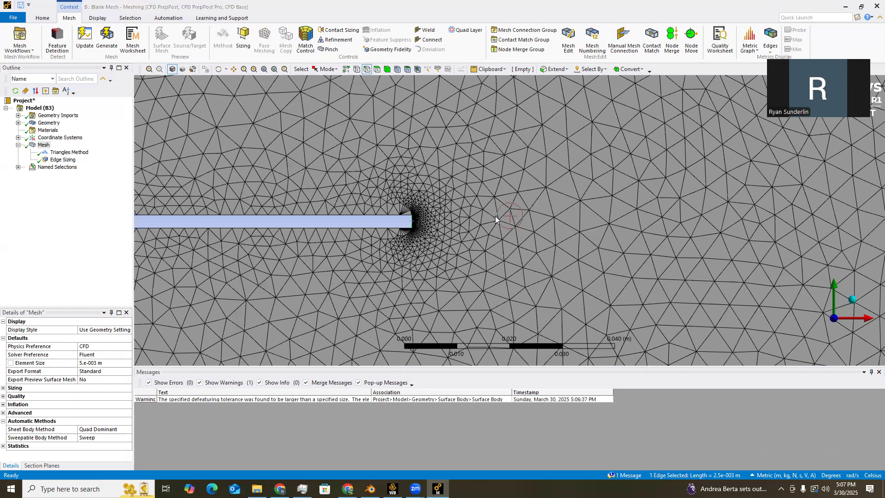
text(nInternal_back)
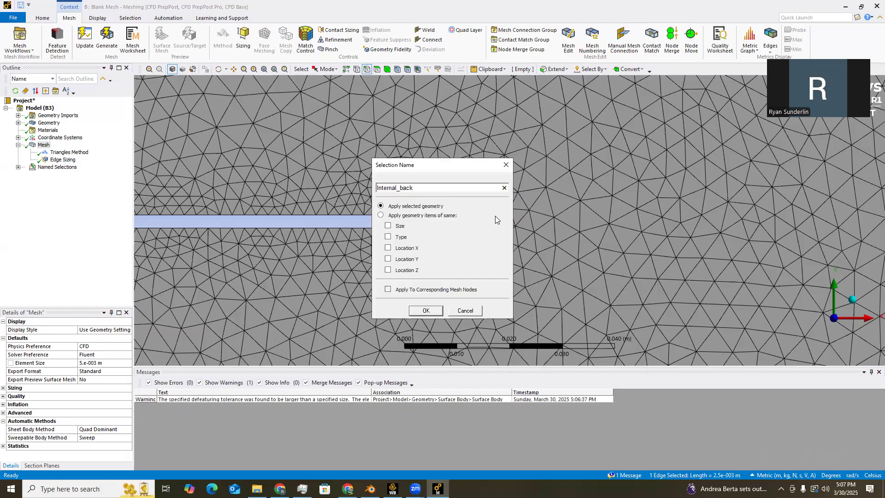
key(Return)
Create a named selection called Internal_front from the plate's short upstream edge.
ctrl+middle_drag(330, 175, 462, 175)
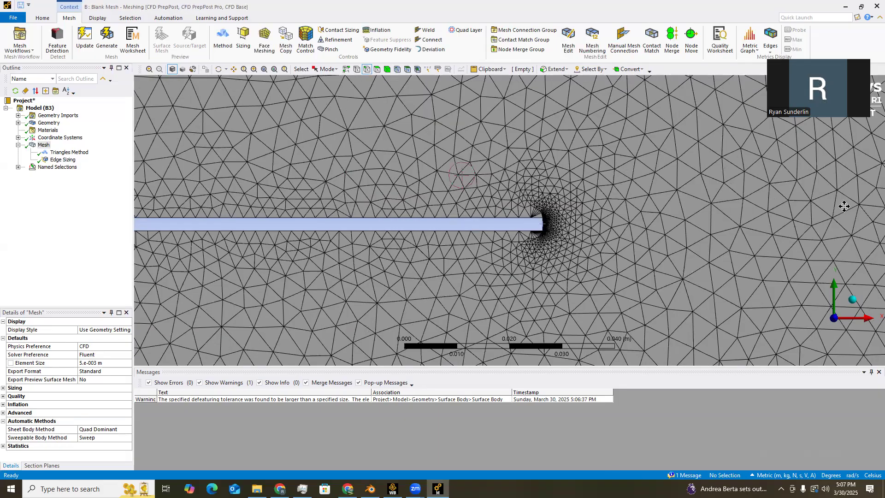
ctrl+middle_drag(648, 245, 464, 233)
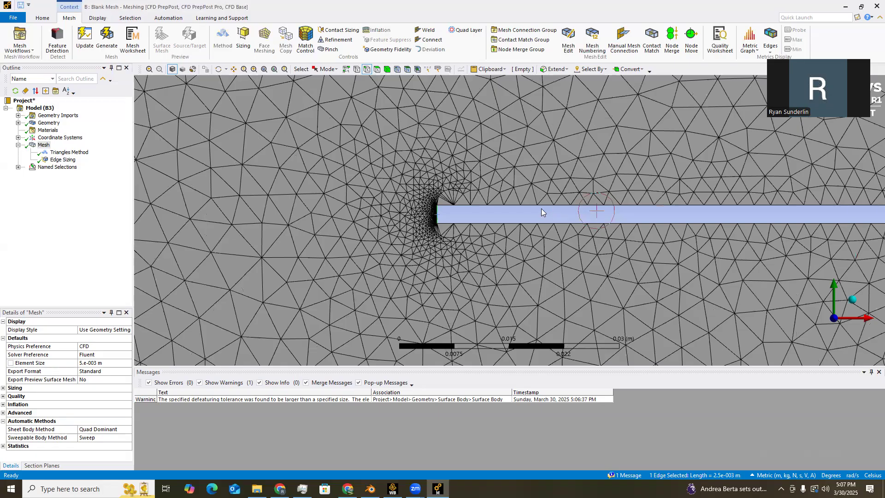
text(nInternal_fronm)
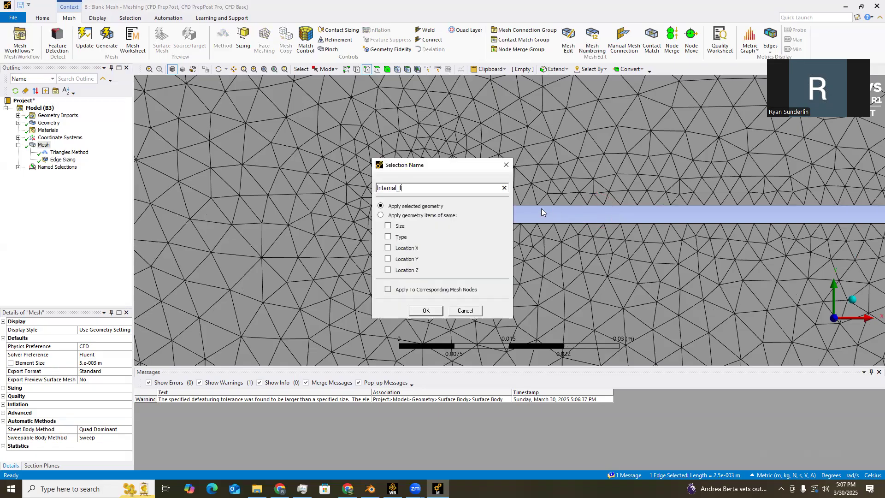
key(BackSpace)
text(t)
key(Return)
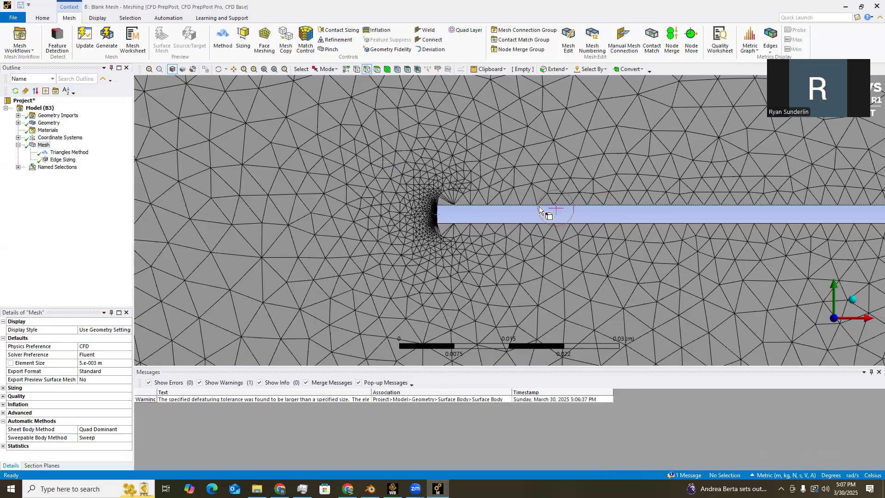
Group the eight upper and lower outer edges of the wind tunnel into a named selection called Walls.
scroll(541, 210, down, 3)
scroll(580, 206, down, 8)
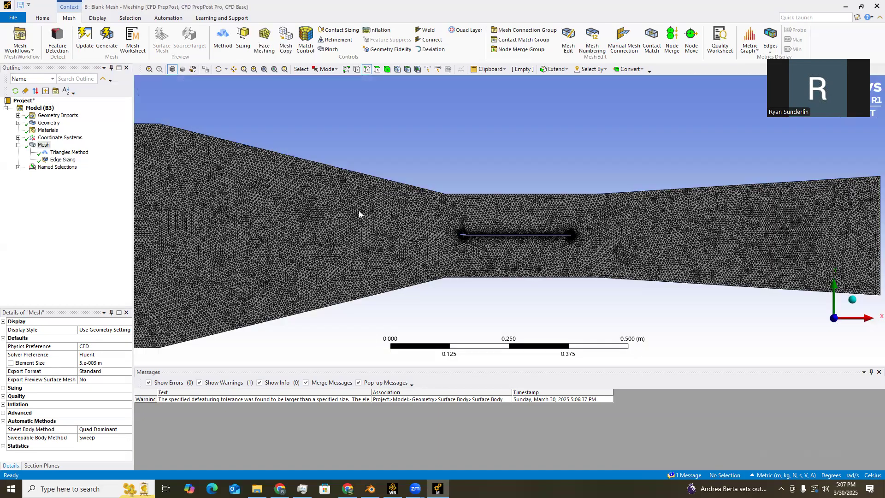
click(270, 146)
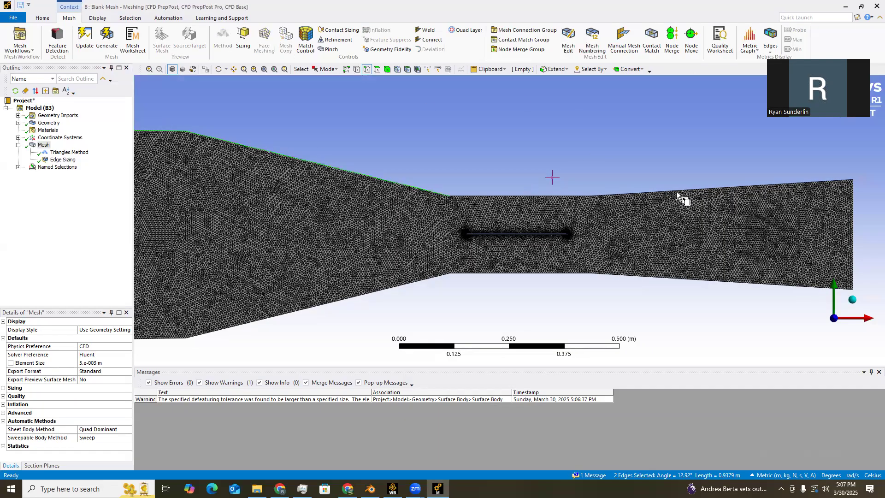
ctrl+click(483, 274)
ctrl+click(347, 298)
ctrl+click(159, 339)
scroll(479, 306, down, 1)
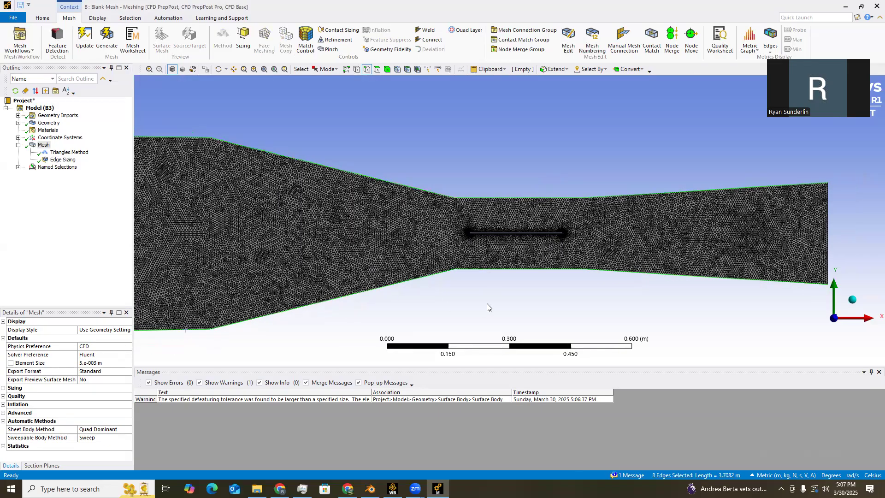
scroll(488, 307, down, 1)
text(nW)
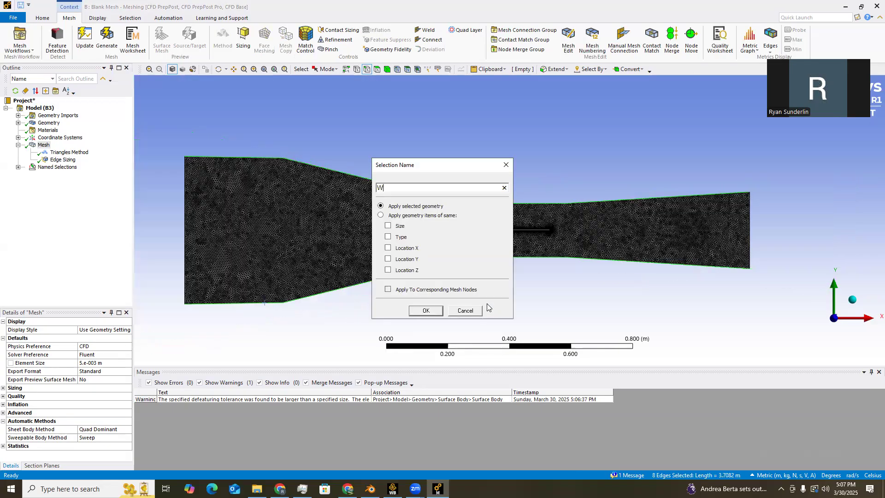
text(alls)
key(Return)
Name the vertical edge at the tunnel's wide end Velocity_Inlet.
click(184, 211)
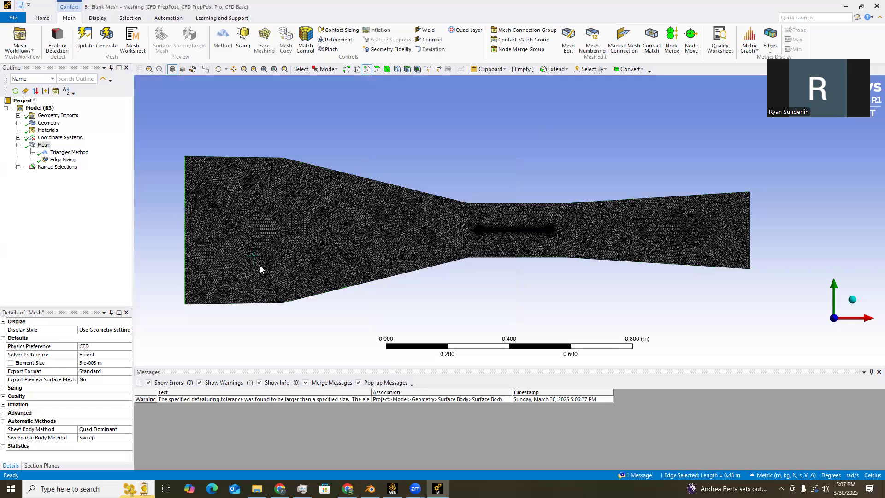
text(nV)
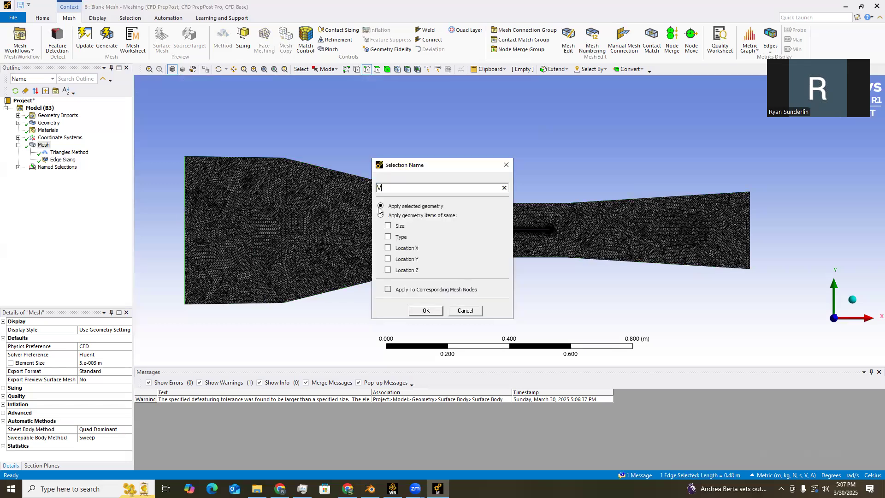
text(elocity_Inlet)
key(Return)
Name the vertical edge at the tunnel's narrow downstream end Outlet.
click(749, 219)
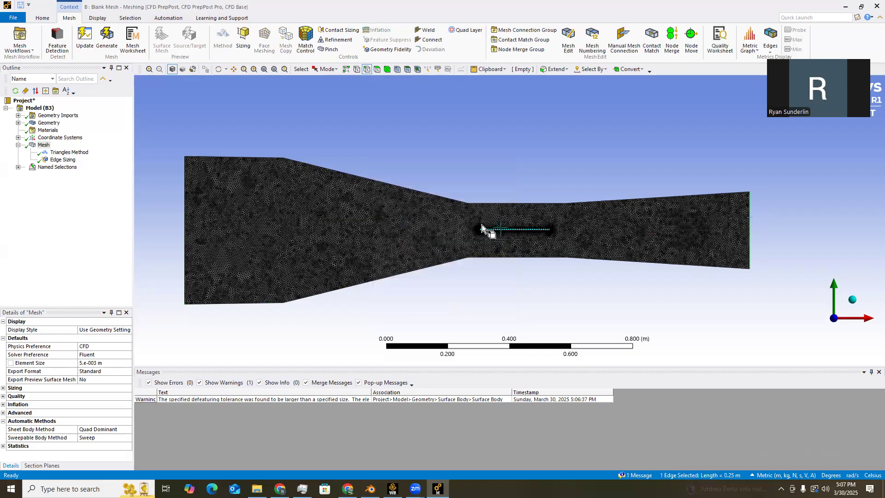
text(nOutlet)
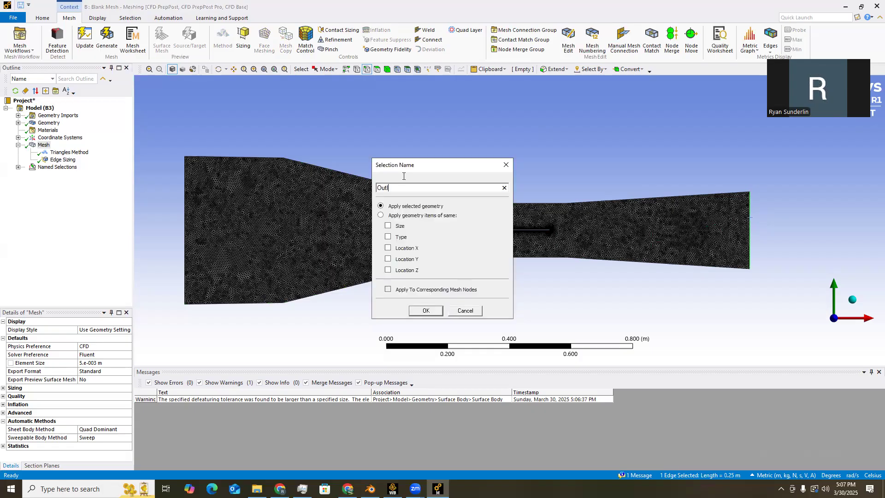
key(Return)
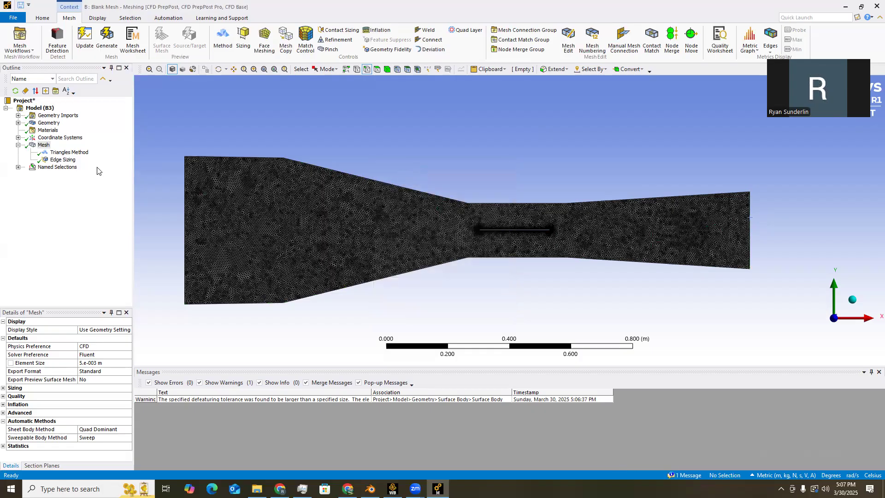
Expand the named selections for review, update the mesh for Fluent, and close the meshing editor.
click(18, 167)
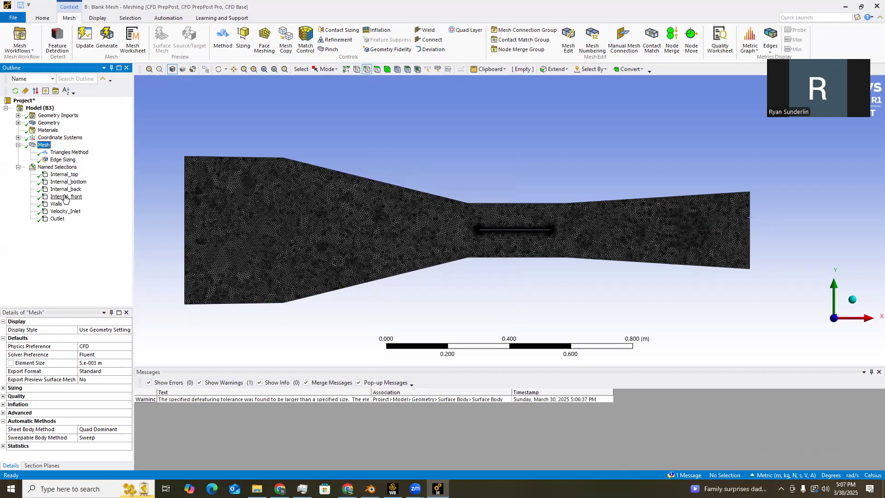
click(93, 36)
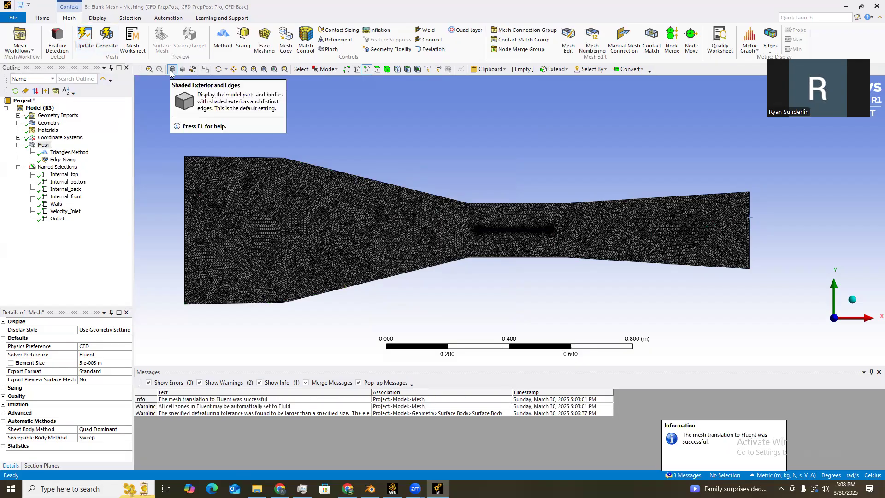
click(876, 6)
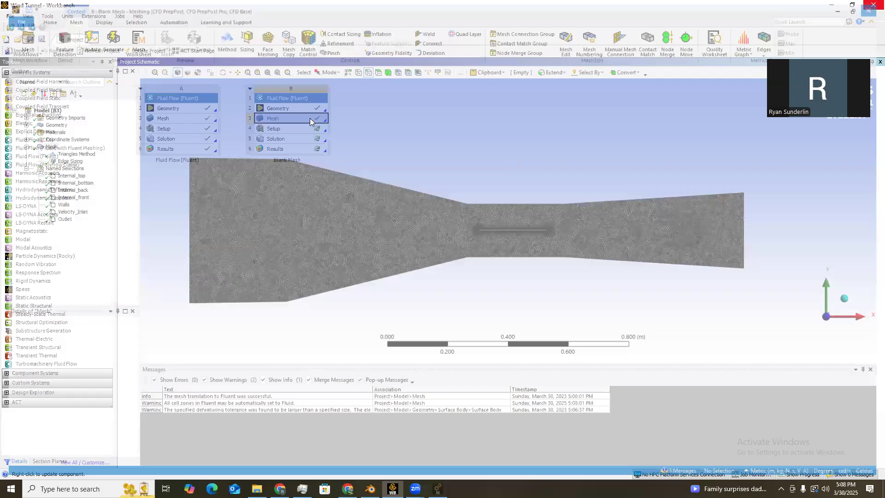
Open the Setup cell of the Blank Mesh system from Workbench and start Fluent.
double_click(300, 127)
click(452, 276)
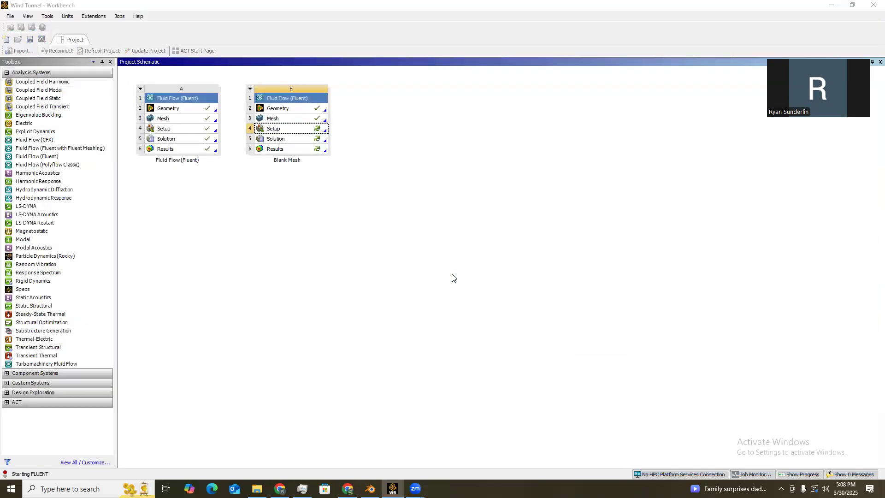
click(448, 277)
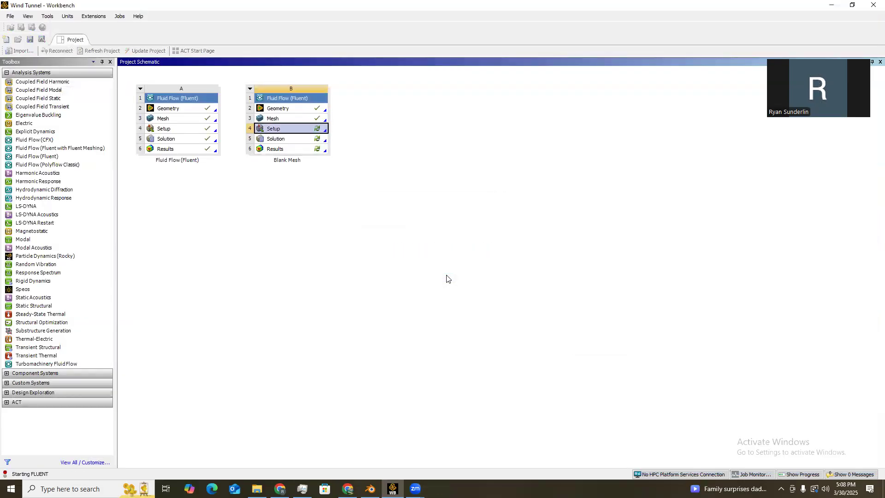
click(402, 350)
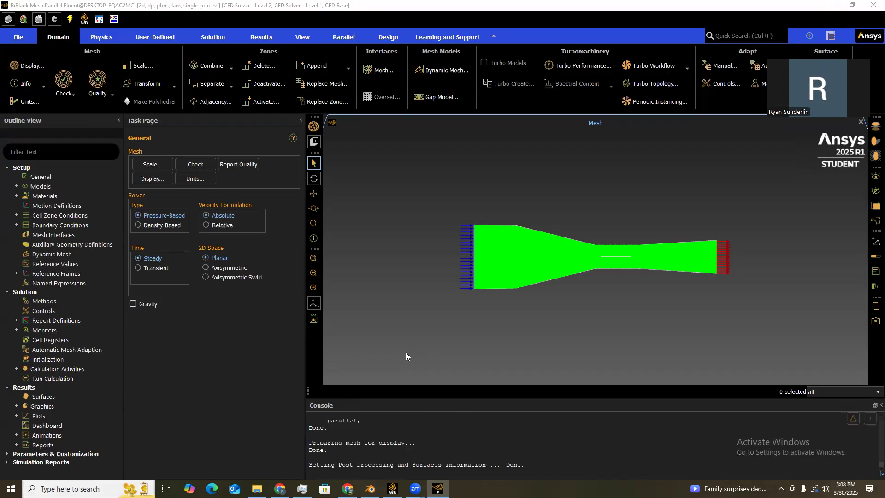
Inspect the imported wind tunnel mesh in Fluent, especially the refinement around the flat plate.
scroll(530, 293, down, 2)
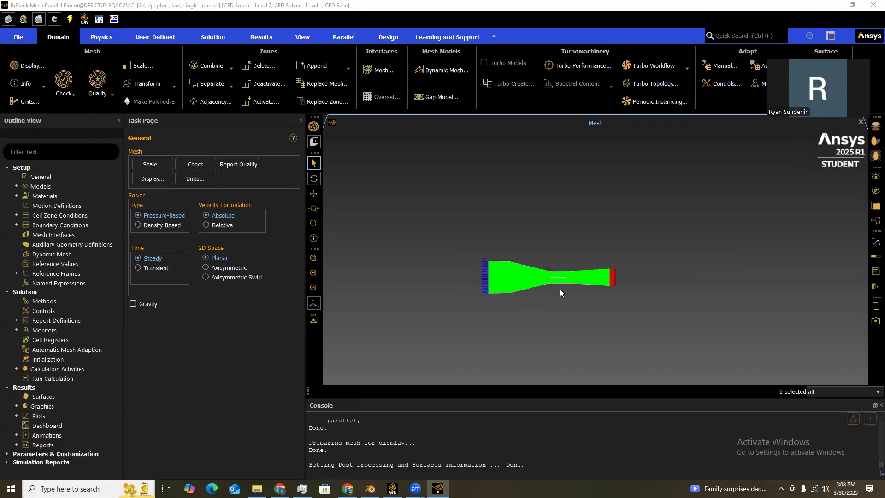
scroll(559, 287, up, 8)
drag(548, 262, 773, 277)
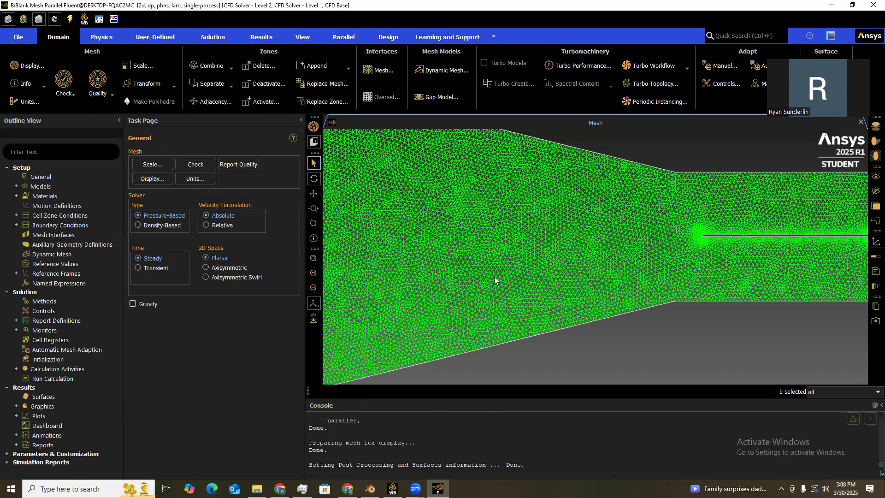
scroll(417, 252, up, 6)
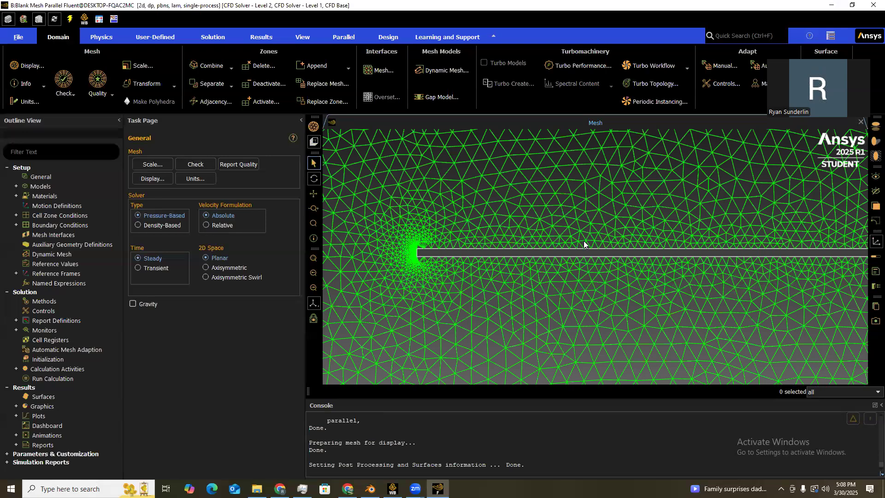
scroll(621, 247, down, 3)
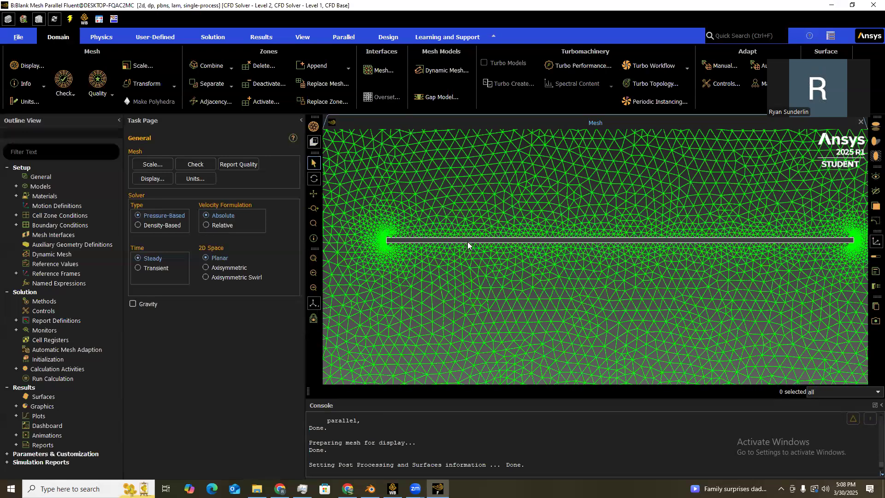
Open the viscous model settings and accept the Laminar model.
scroll(479, 279, up, 3)
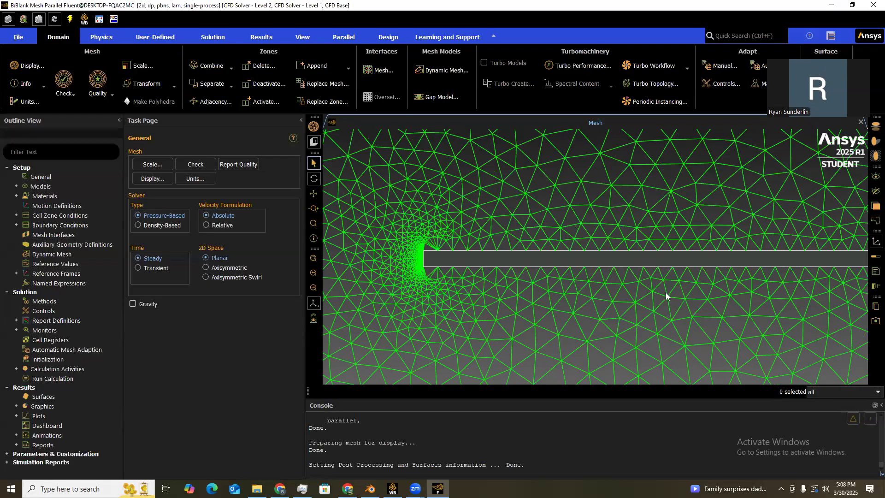
scroll(665, 292, down, 2)
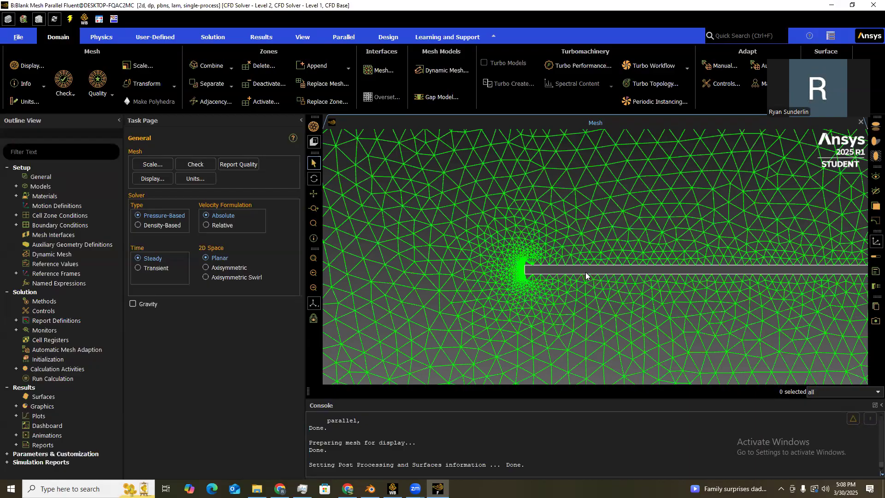
scroll(585, 275, down, 3)
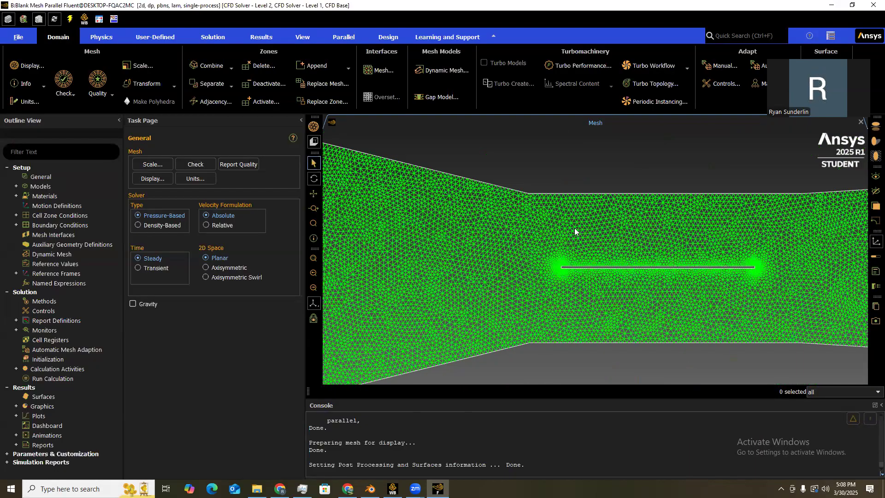
scroll(515, 261, down, 3)
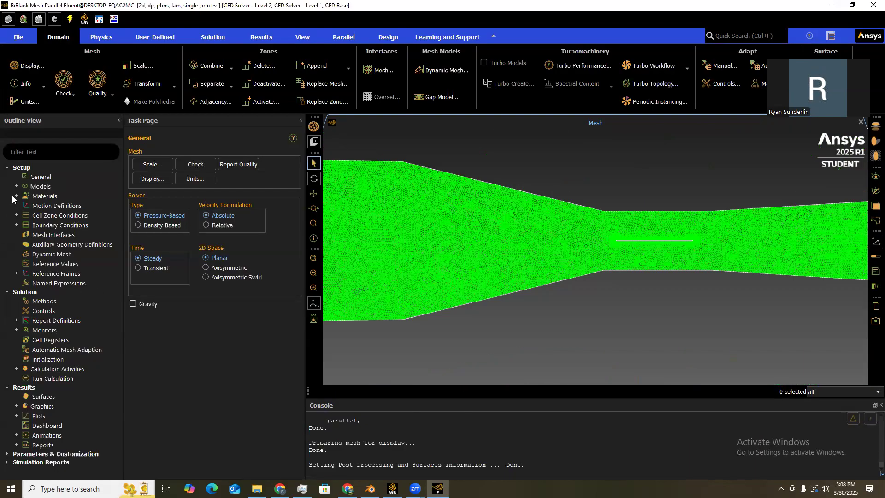
click(16, 186)
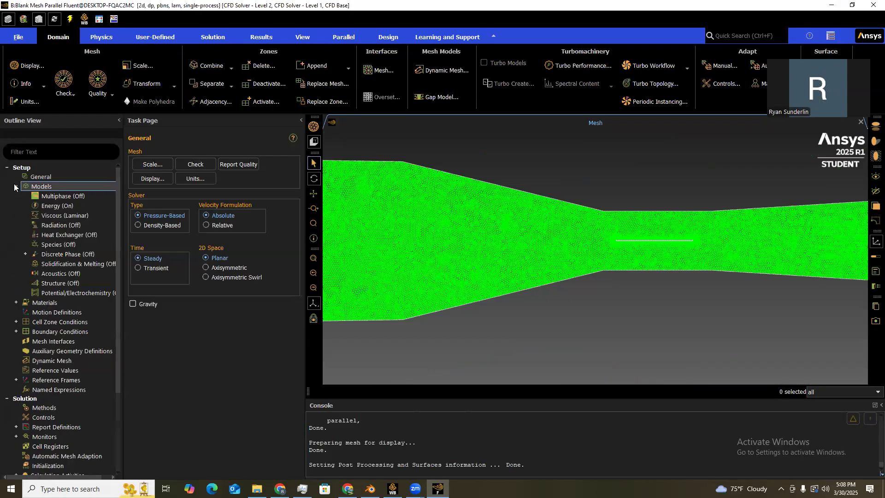
double_click(60, 216)
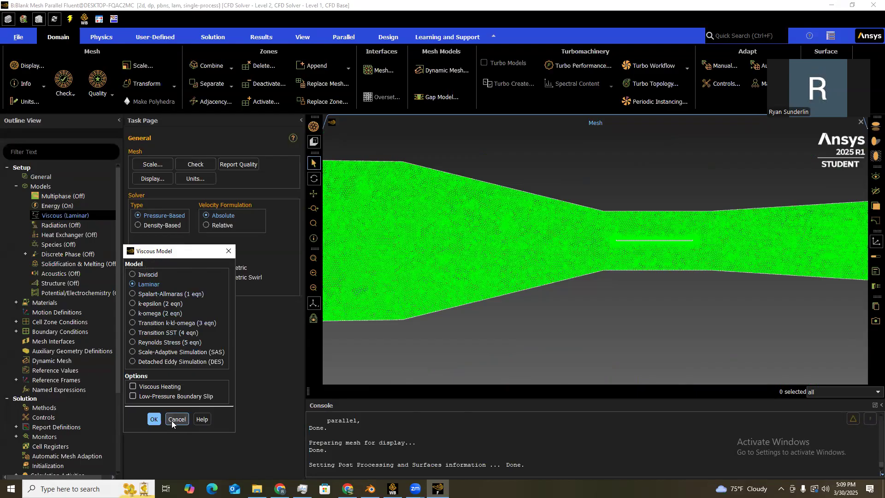
click(154, 419)
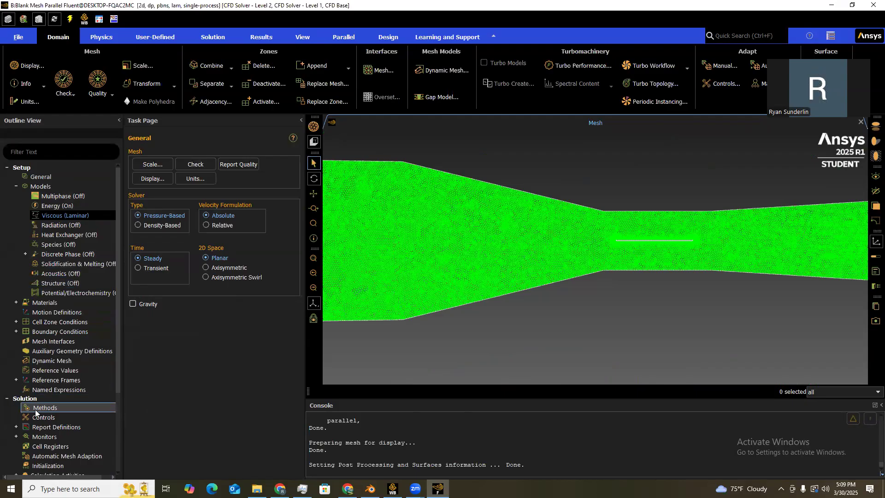
Set the velocity magnitude of the velocity_inlet boundary to 3.2 m/s and apply it.
click(16, 331)
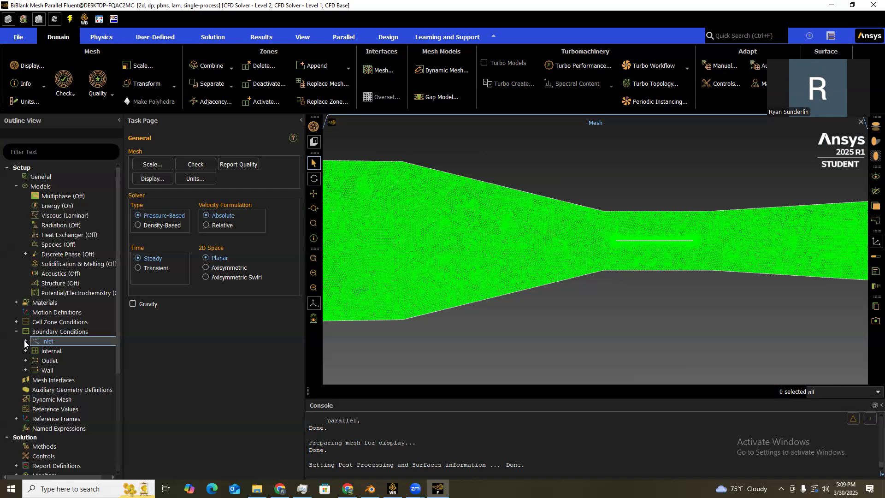
click(25, 341)
double_click(58, 350)
click(278, 336)
key(BackSpace)
text(2)
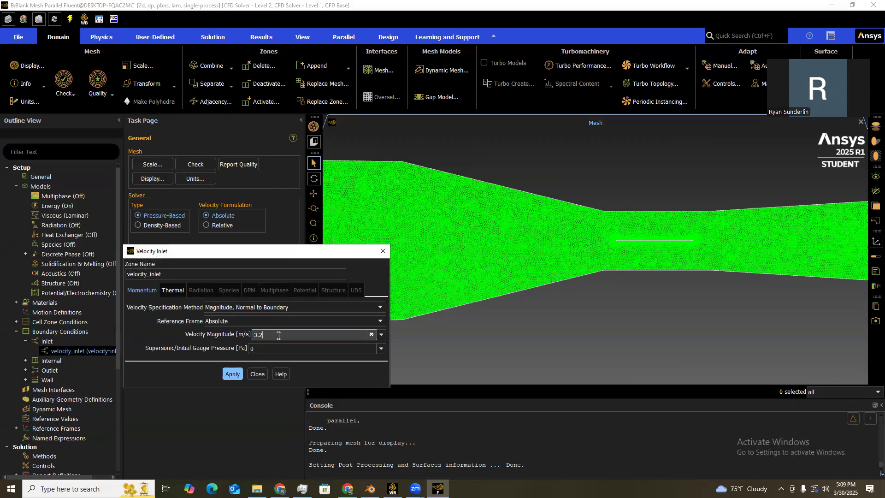
click(233, 374)
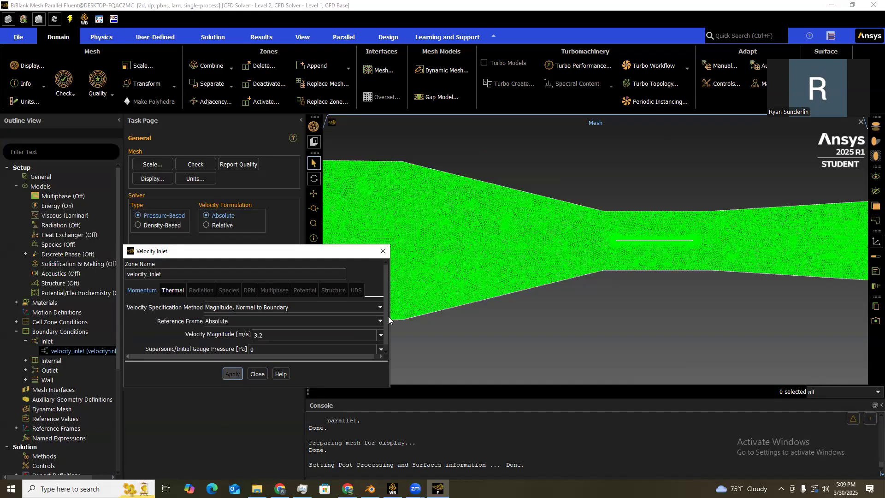
click(258, 374)
Start a new drag force report definition covering the zones internal_back, internal_bottom, internal_front and internal_top.
scroll(419, 260, up, 5)
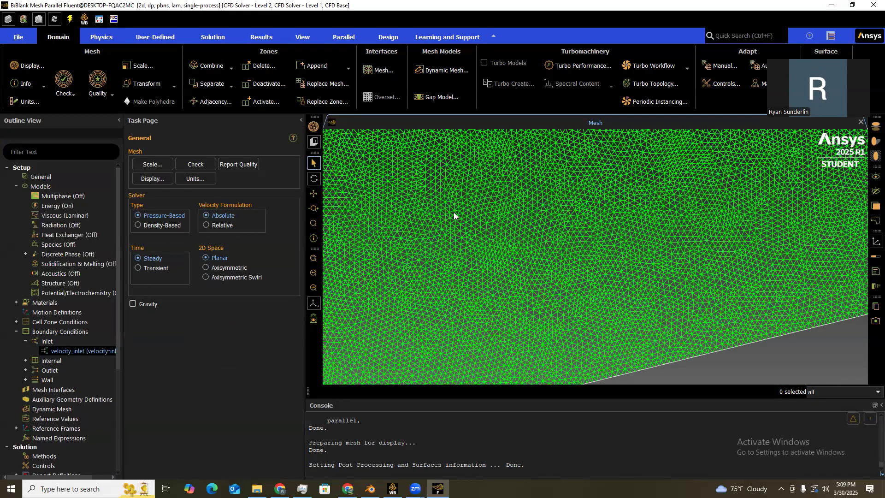
key(ctrl+a)
scroll(44, 380, down, 2)
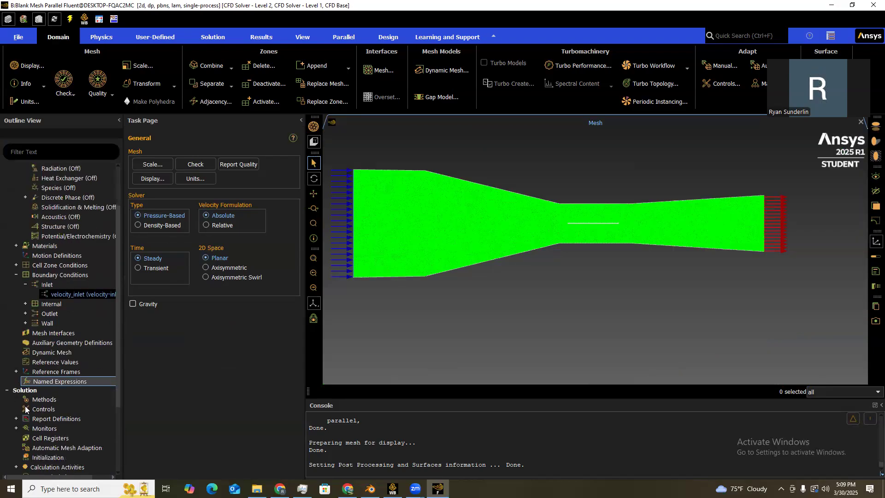
click(22, 421)
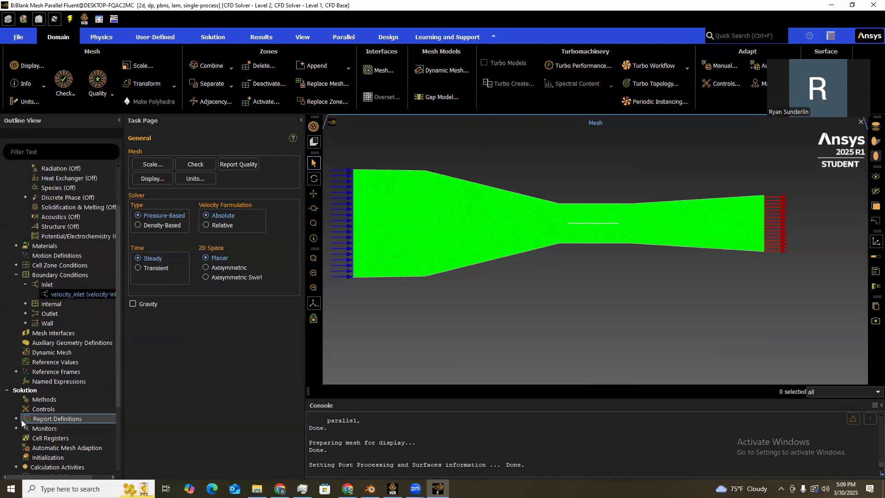
double_click(57, 418)
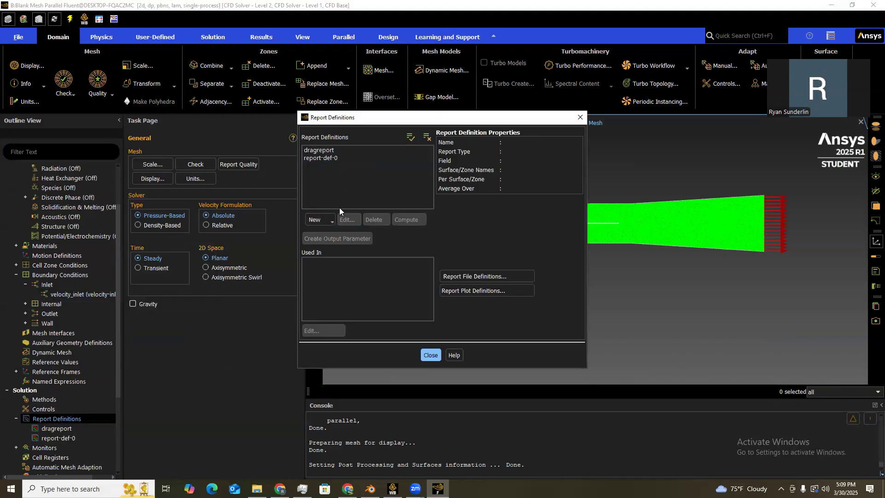
click(323, 220)
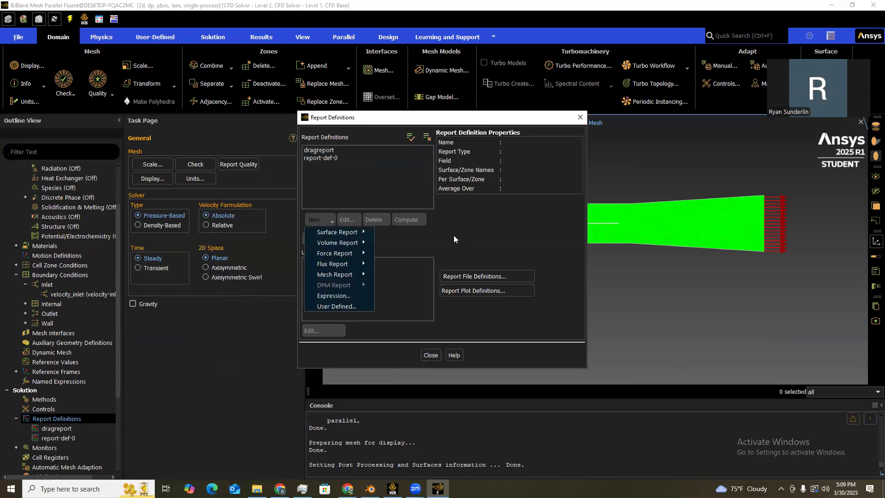
mouse_move(346, 253)
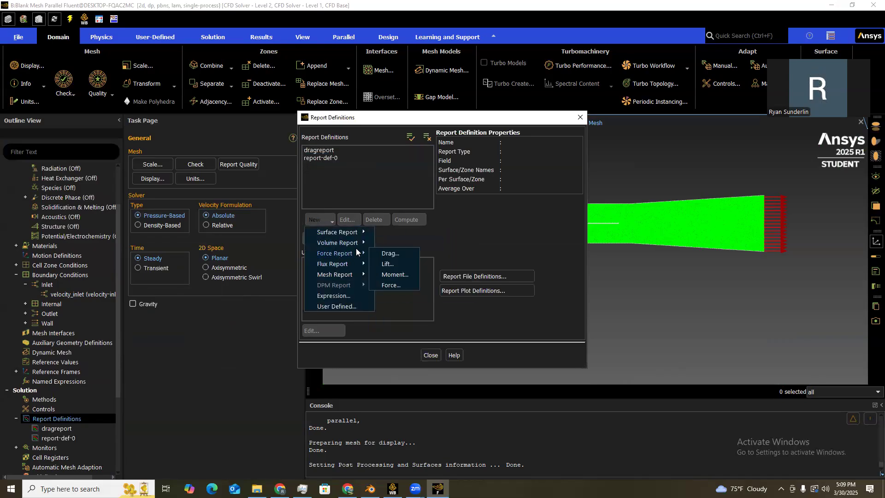
click(393, 254)
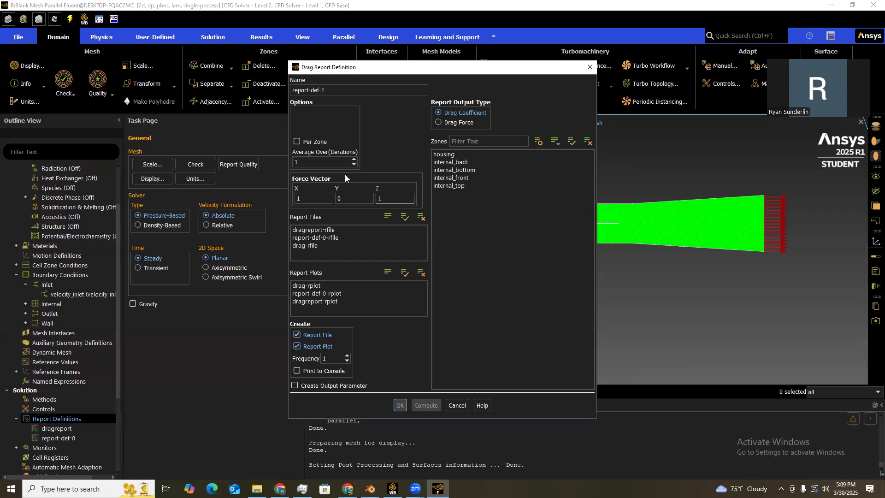
drag(475, 162, 475, 186)
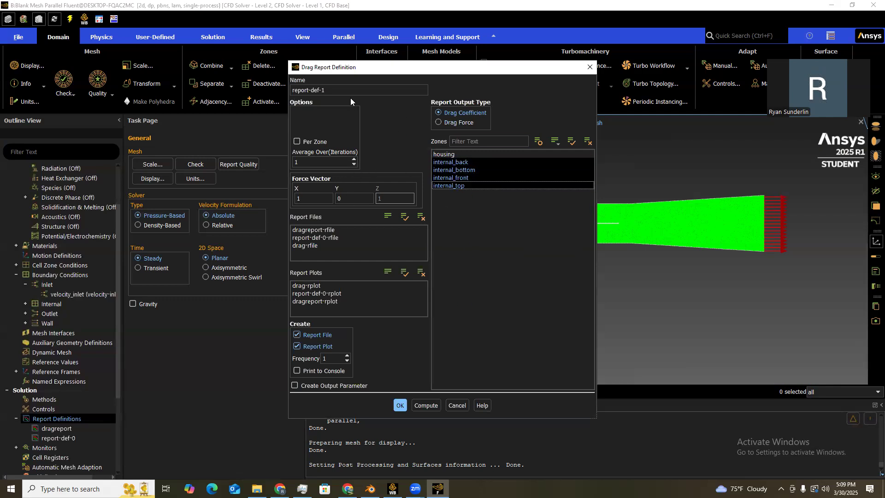
Name the drag report dragreport2, save it, and close the report definitions.
click(352, 86)
key(BackSpace)
key(BackSpace)
key(BackSpace)
key(BackSpace)
key(BackSpace)
key(BackSpace)
key(BackSpace)
key(BackSpace)
key(BackSpace)
key(BackSpace)
key(BackSpace)
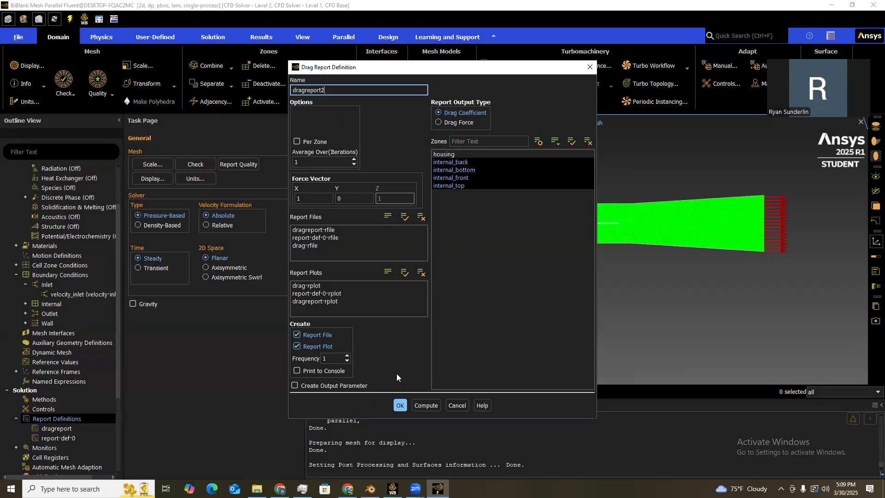
click(400, 406)
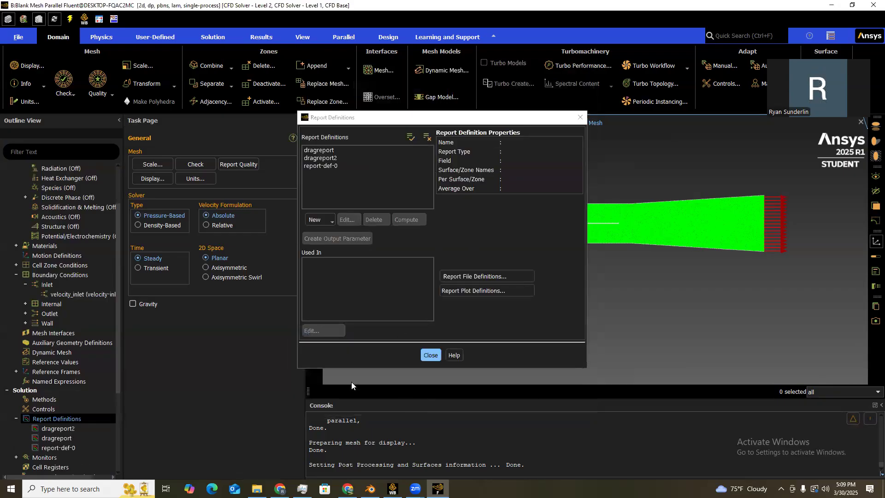
click(431, 355)
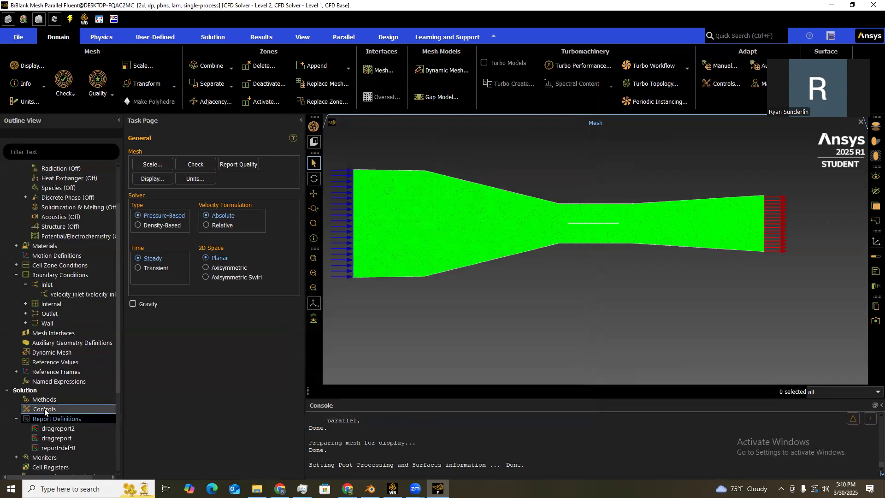
Initialize the solution with the Hybrid Initialization method.
scroll(39, 382, down, 4)
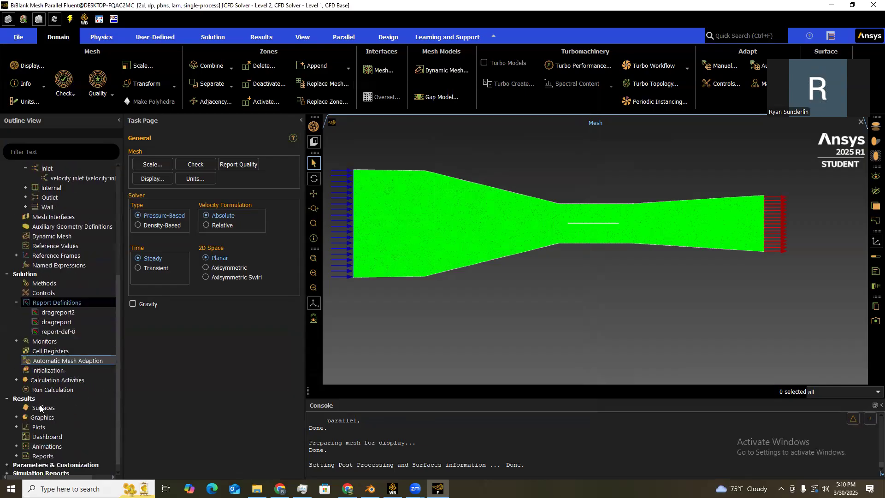
click(36, 371)
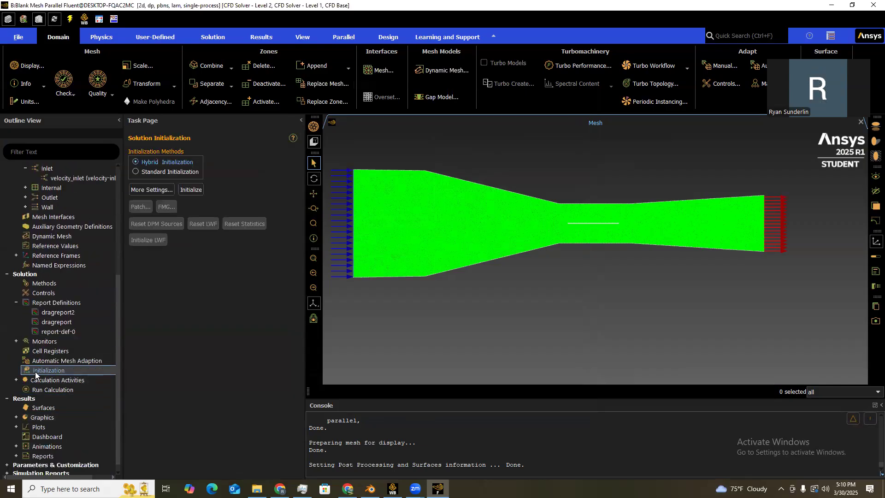
click(188, 193)
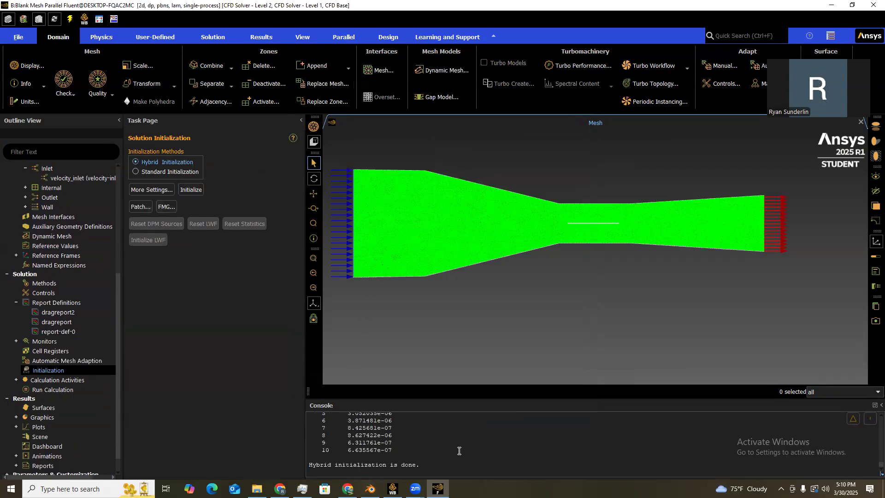
Run the calculation with 200 iterations and dismiss the completion notice.
click(69, 389)
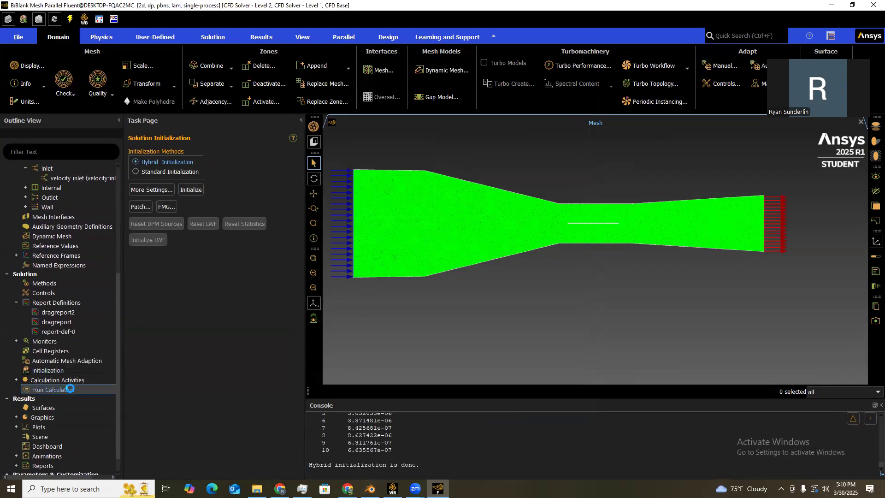
click(174, 262)
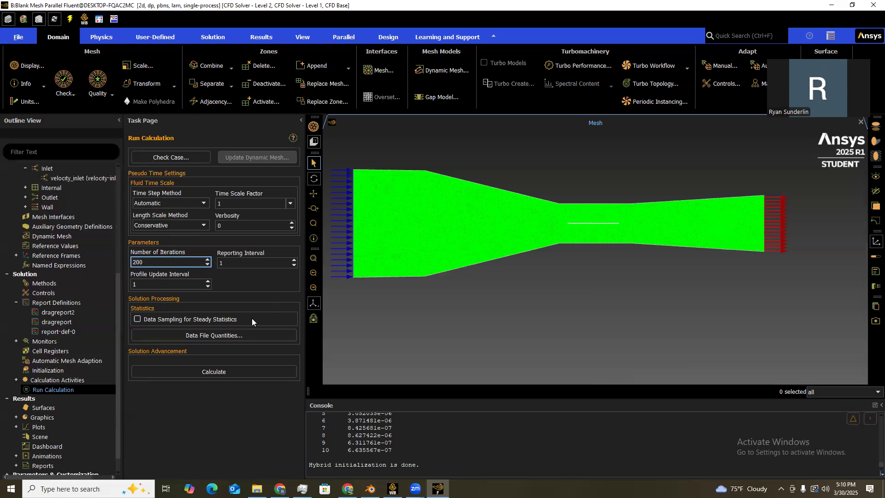
click(219, 371)
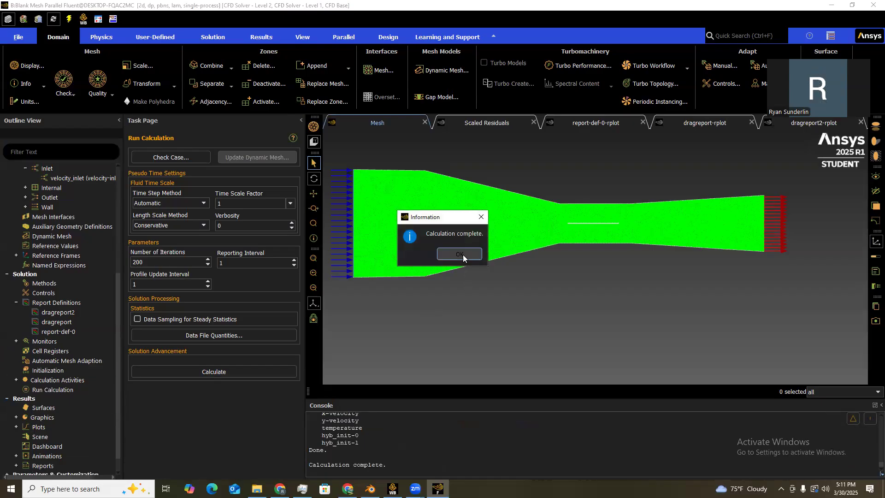
click(460, 254)
Display the existing velocity contour as filled contours of Velocity Magnitude and close its settings.
scroll(51, 393, down, 1)
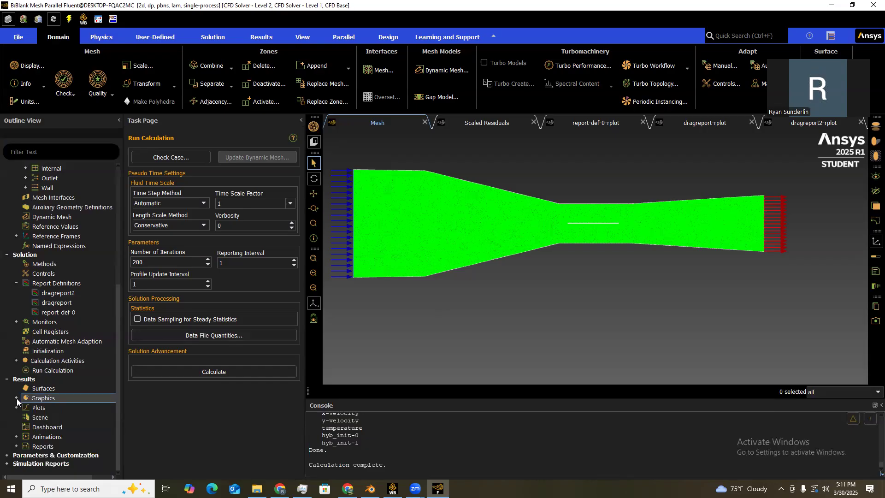
click(17, 399)
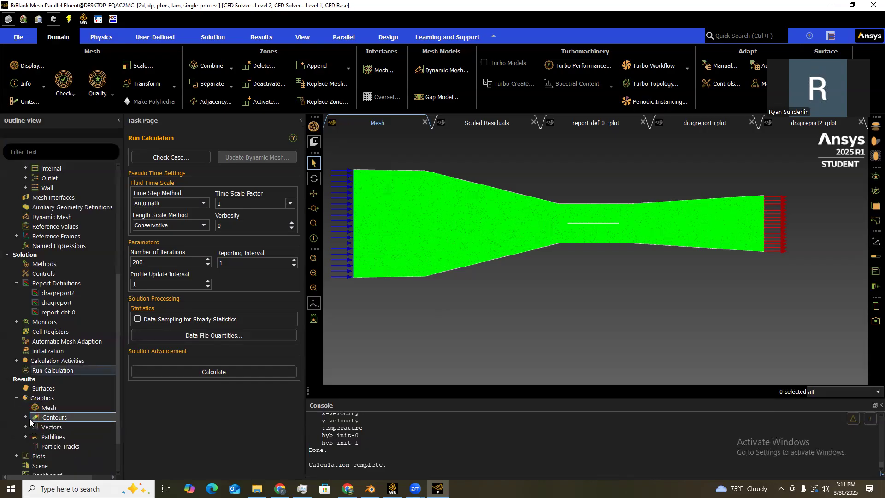
click(25, 418)
click(79, 428)
double_click(79, 427)
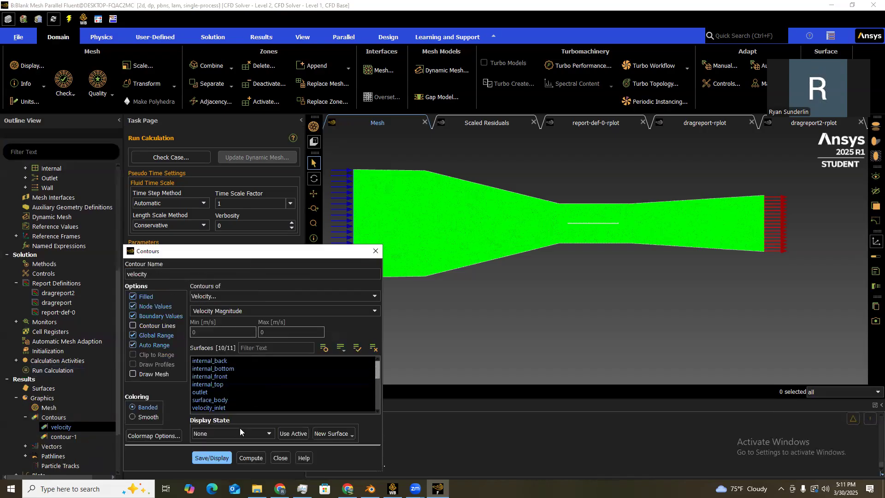
click(213, 459)
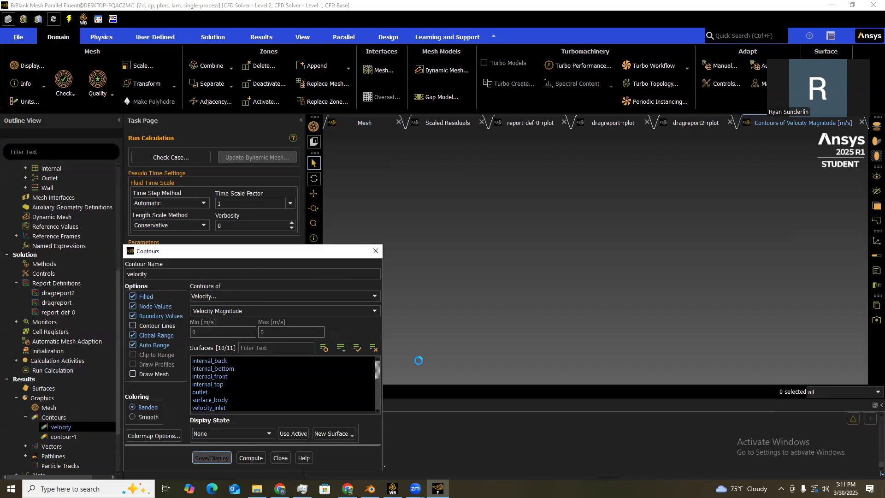
click(280, 458)
Examine the velocity contours around the flat plate's leading edge and along its surfaces.
scroll(556, 295, up, 4)
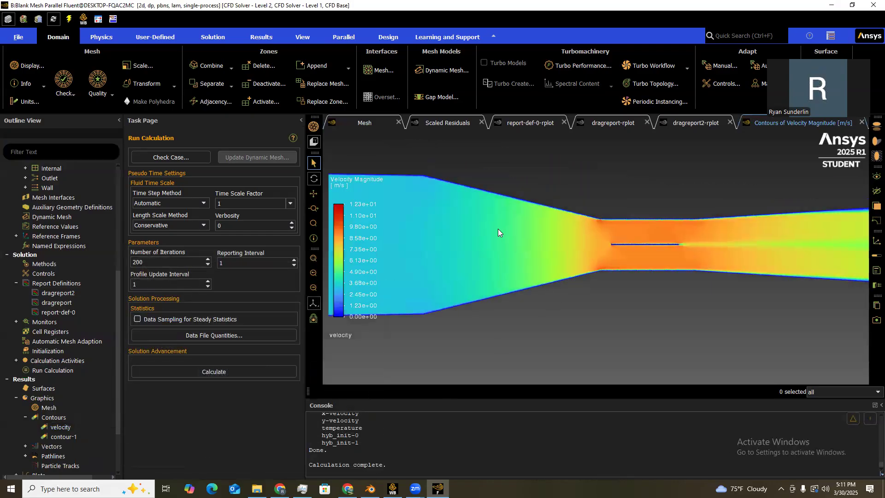
scroll(498, 228, up, 4)
scroll(574, 275, up, 3)
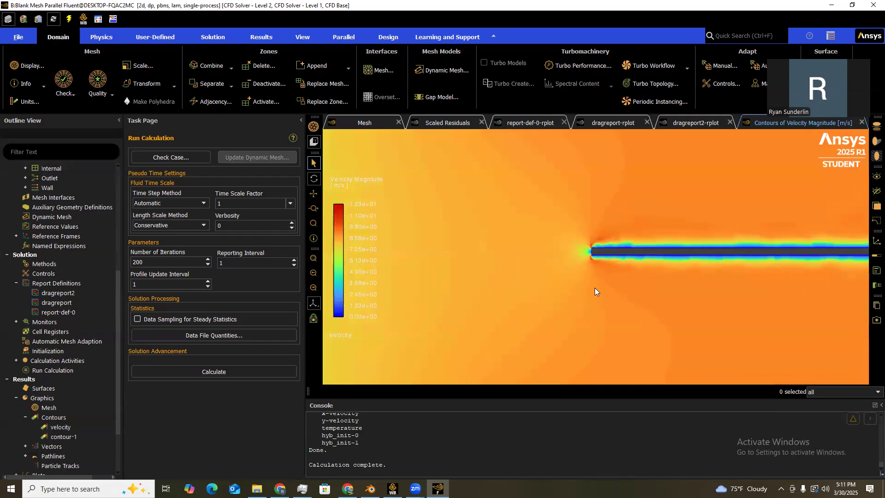
drag(594, 288, 547, 301)
scroll(619, 267, up, 1)
drag(570, 269, 517, 275)
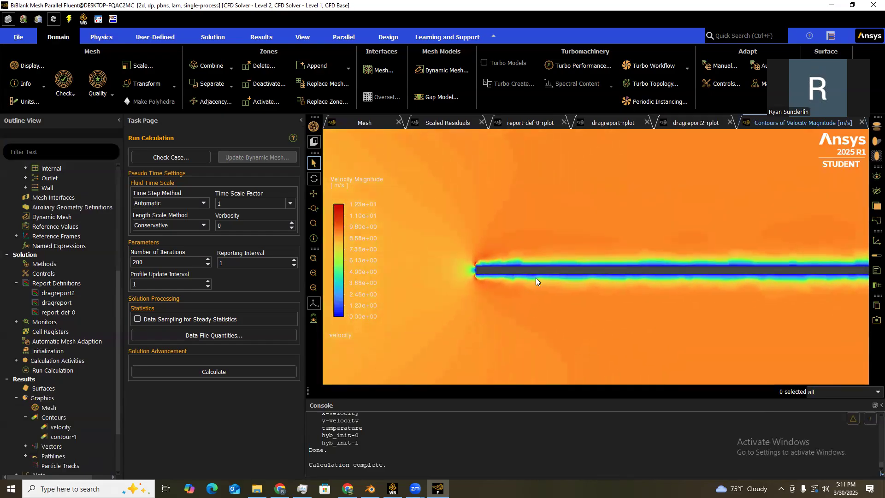
scroll(536, 278, up, 1)
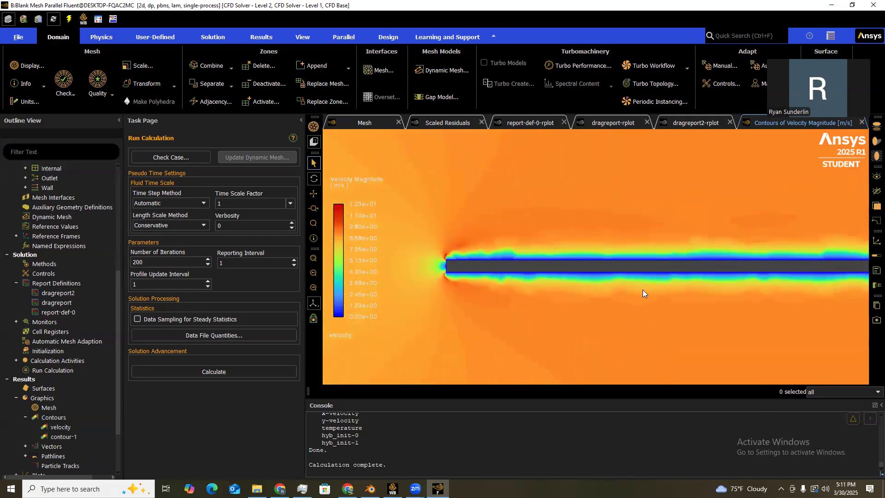
Display the existing vector-1 plot of velocity vectors coloured by Velocity Magnitude and close its settings.
scroll(653, 292, down, 1)
drag(652, 292, 556, 252)
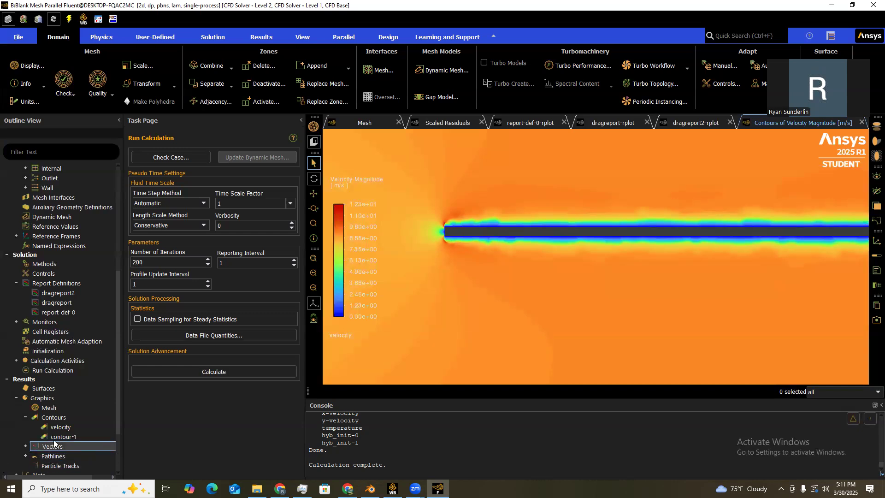
scroll(41, 446, down, 1)
click(26, 417)
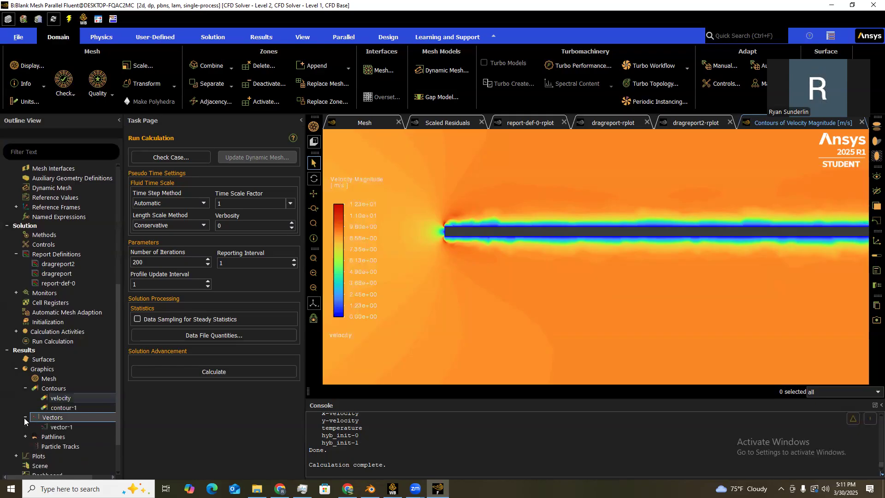
double_click(65, 430)
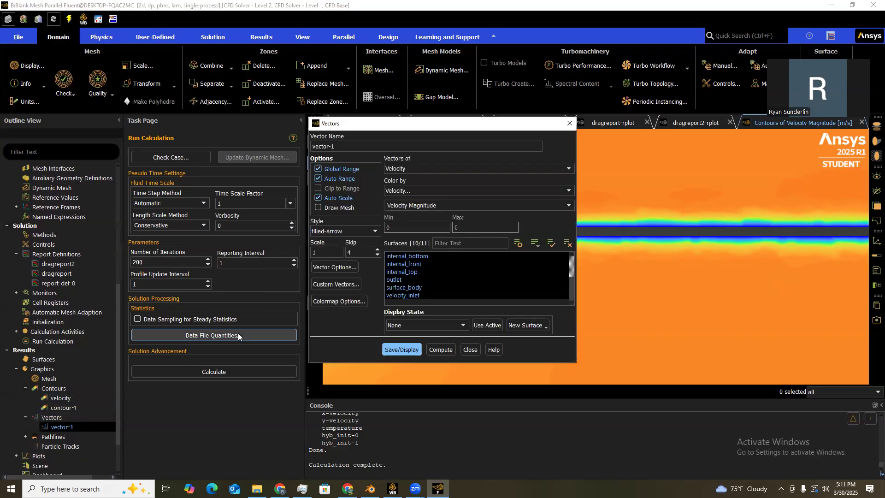
click(413, 350)
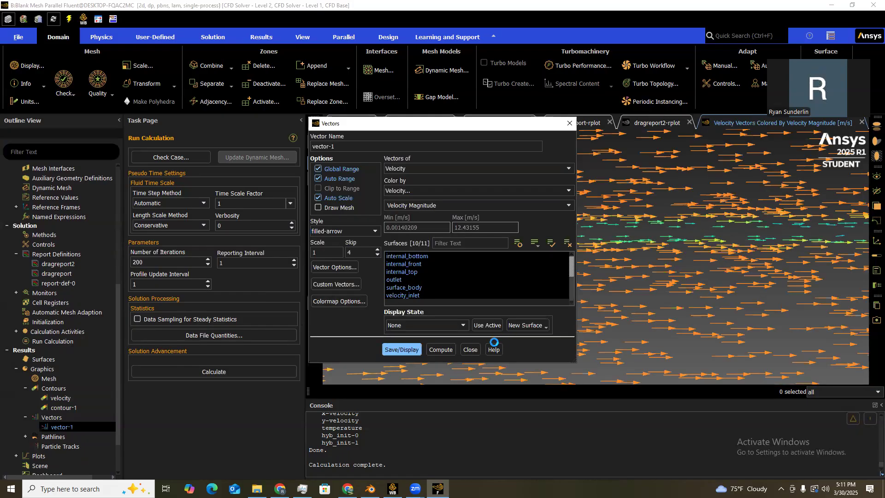
click(468, 350)
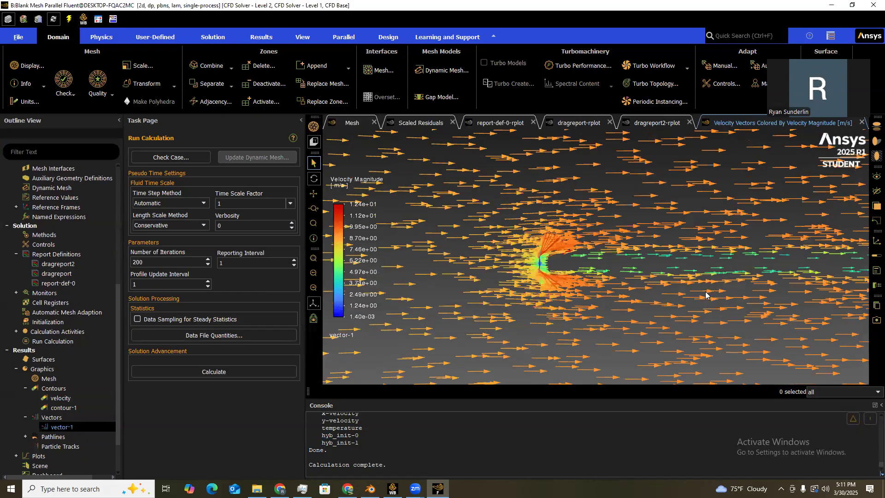
Examine the velocity vectors around the flat plate's leading edge and along its surfaces.
scroll(636, 283, up, 3)
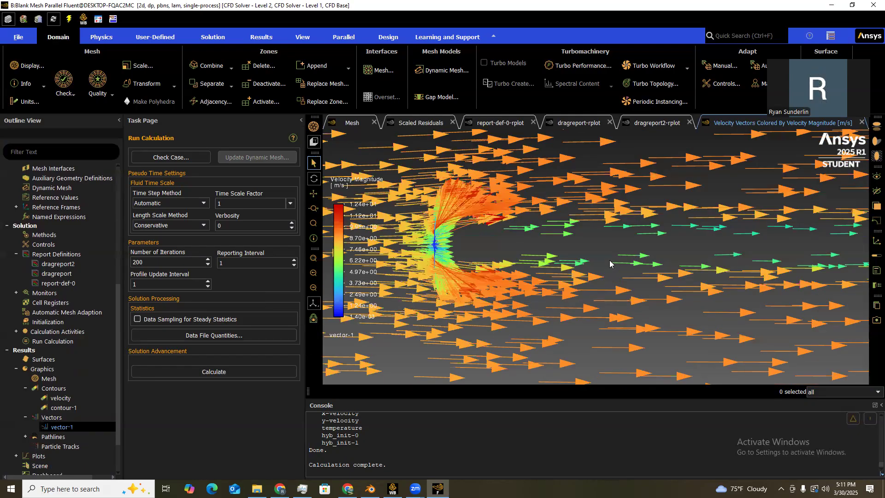
scroll(646, 281, up, 4)
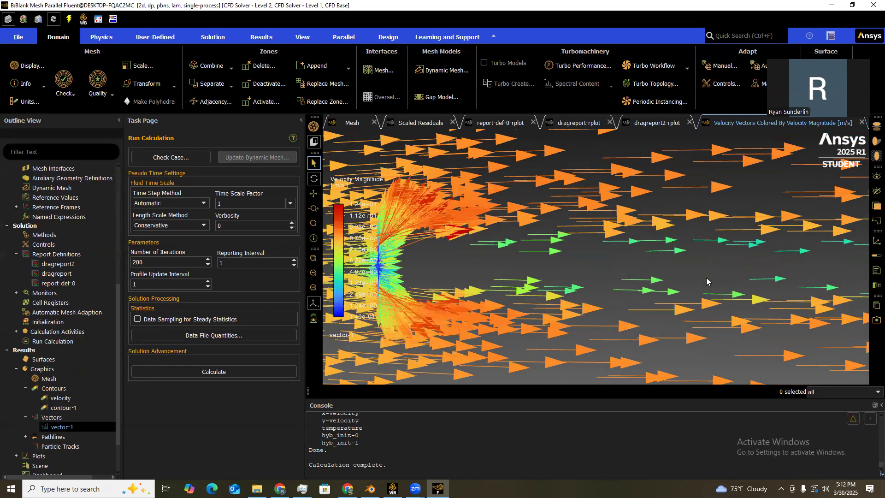
scroll(740, 286, down, 3)
scroll(480, 279, down, 3)
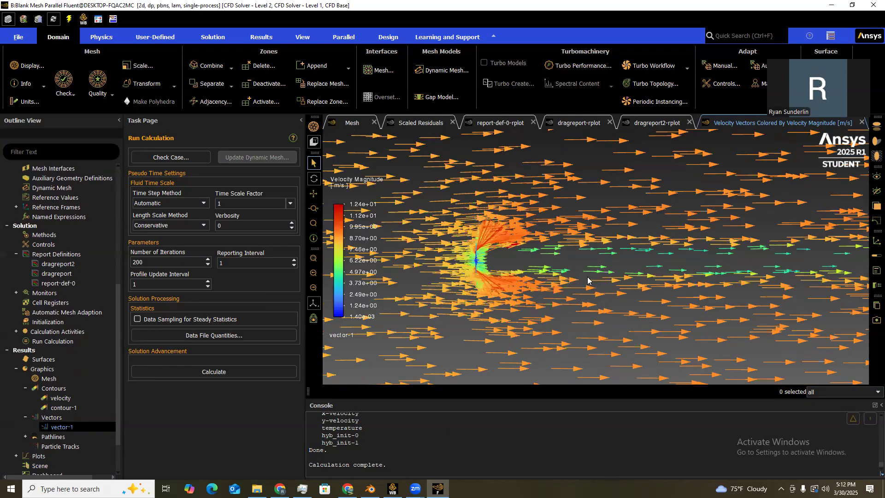
drag(562, 287, 512, 294)
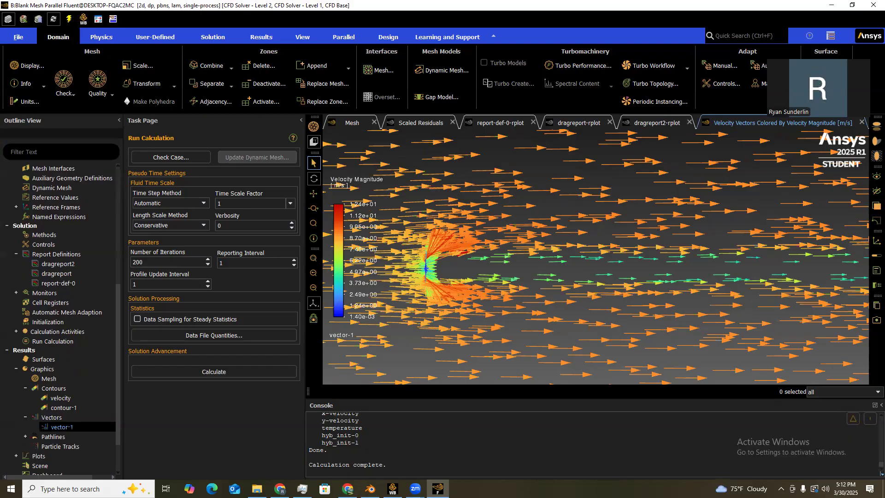
click(280, 489)
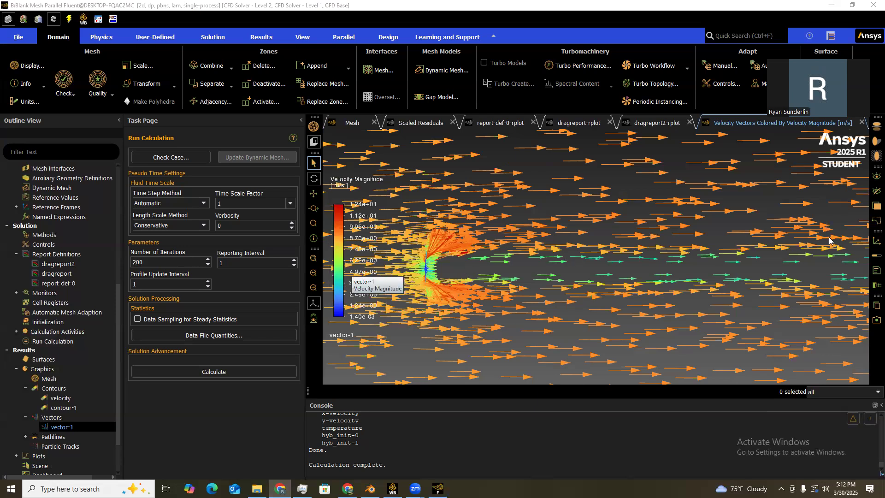
scroll(662, 246, up, 1)
scroll(536, 248, down, 2)
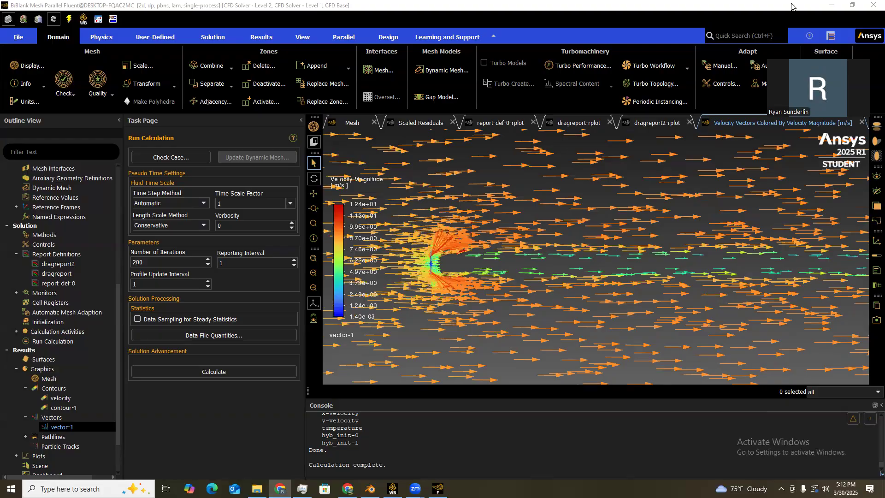
Switch to Workbench, open the Blank Mesh system's Results in CFD-Post and face the XY plane.
click(832, 6)
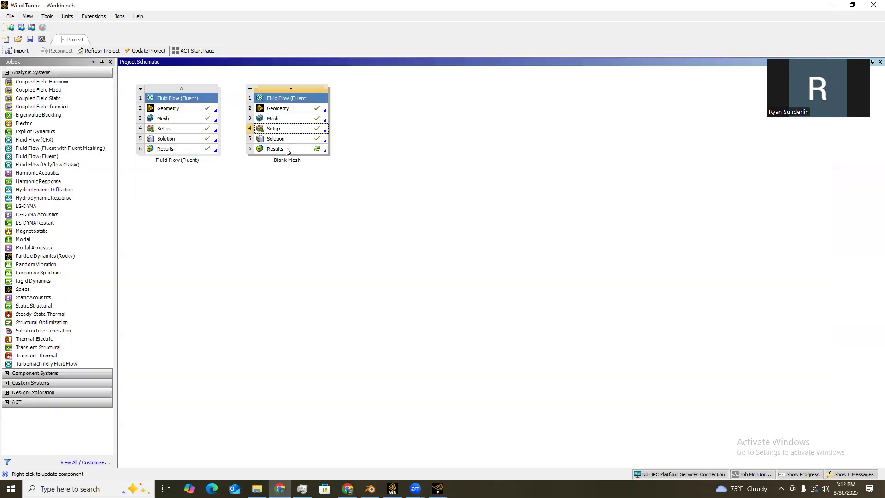
double_click(285, 148)
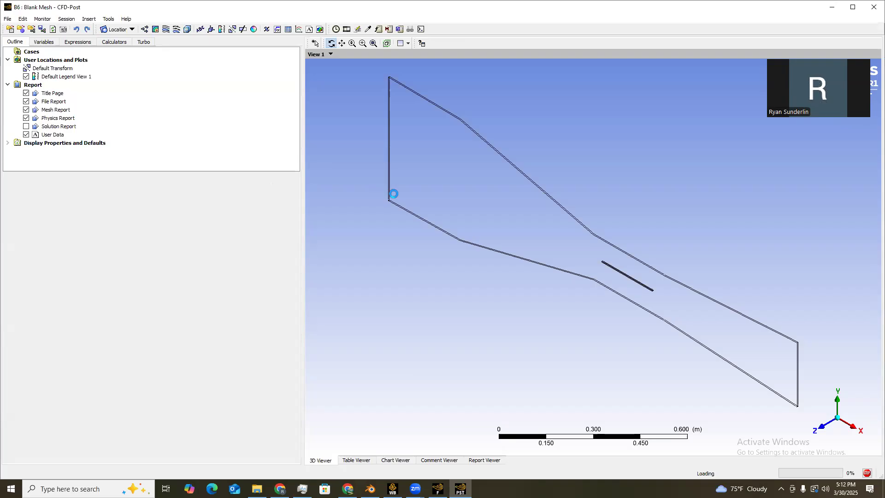
click(825, 430)
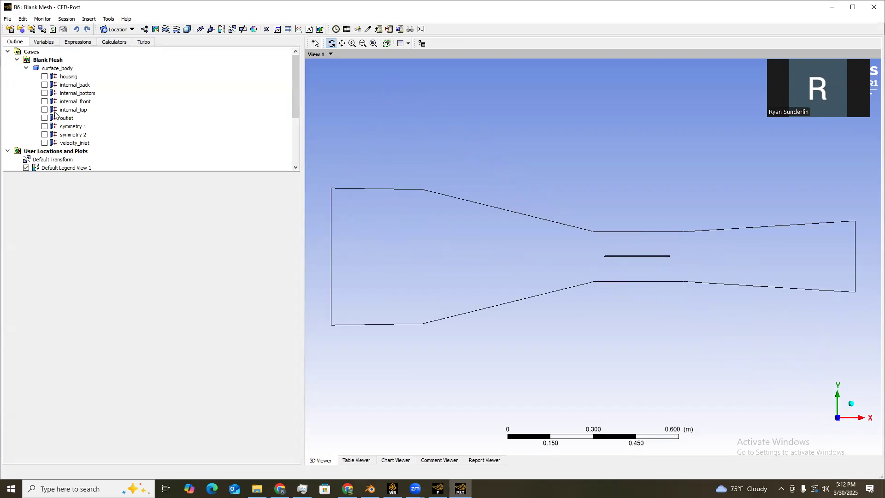
Insert a new line location named First Point.
click(131, 29)
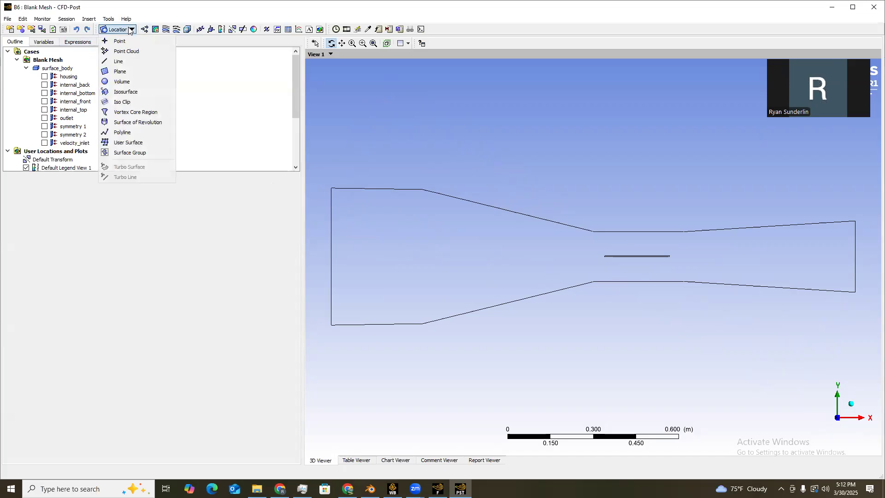
click(118, 62)
text(First Point)
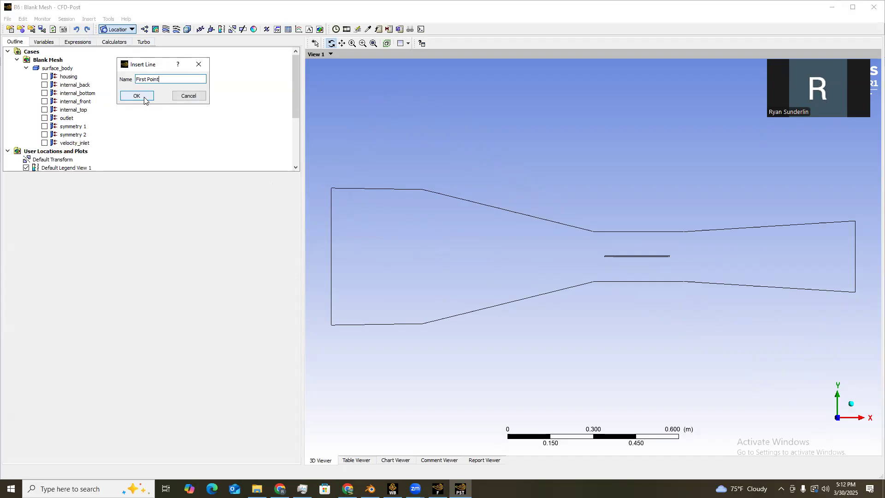
click(144, 99)
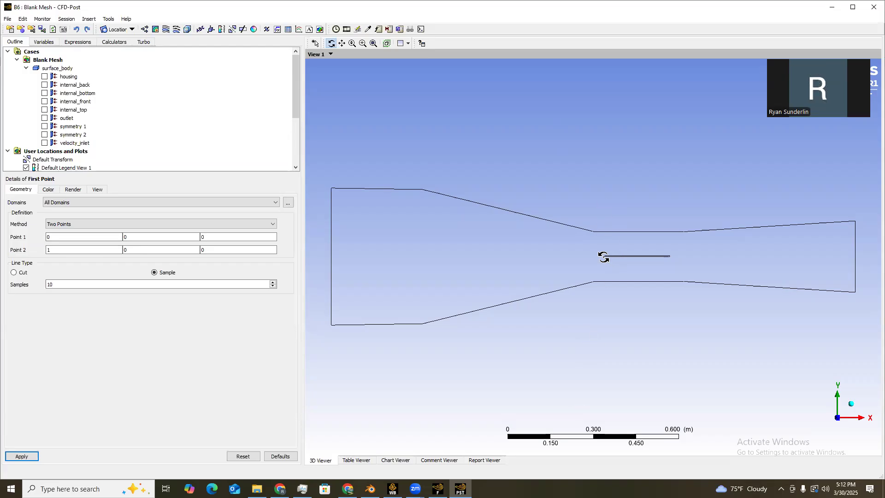
Define First Point as a Cut line from (0.042, 0, 0) to (0.042, 1, 0) and apply it.
click(63, 237)
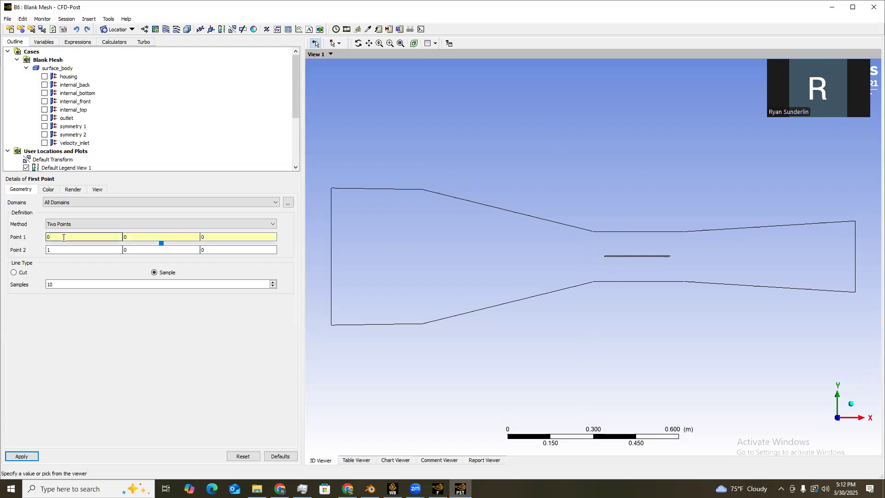
key(BackSpace)
text(42)
click(55, 252)
key(BackSpace)
text(0.042)
click(140, 251)
key(BackSpace)
text(1)
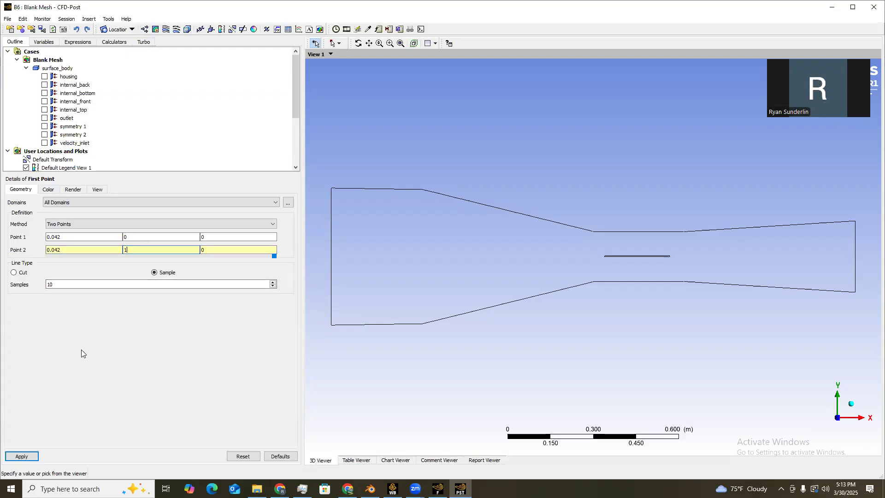
click(13, 273)
click(28, 458)
scroll(608, 297, up, 2)
scroll(608, 298, up, 5)
scroll(505, 295, up, 3)
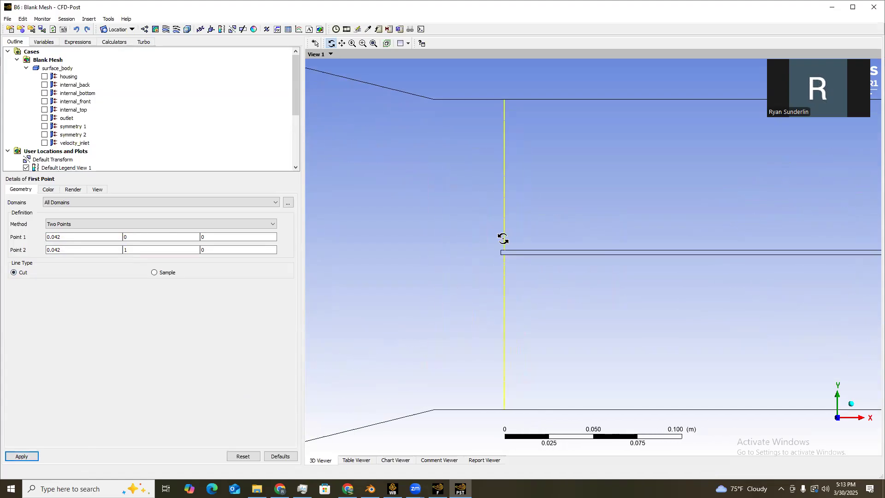
Insert another line location named Second Point.
click(125, 30)
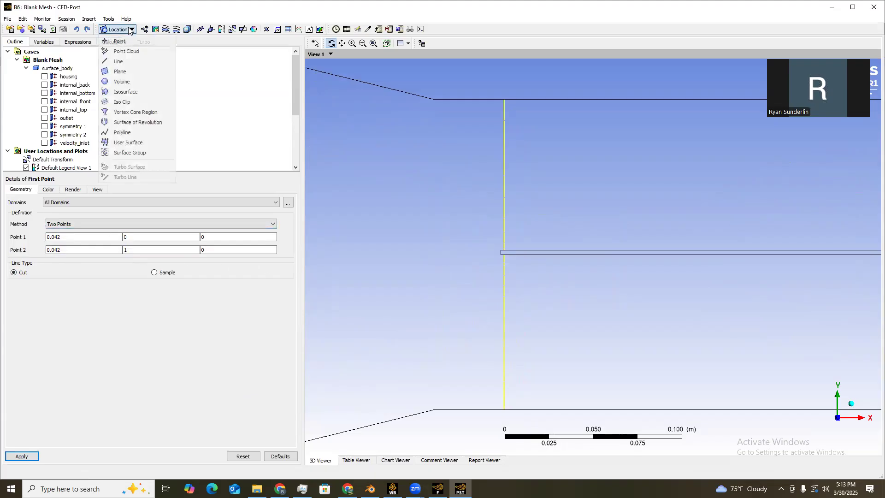
click(132, 64)
text(wecond POPo)
key(Return)
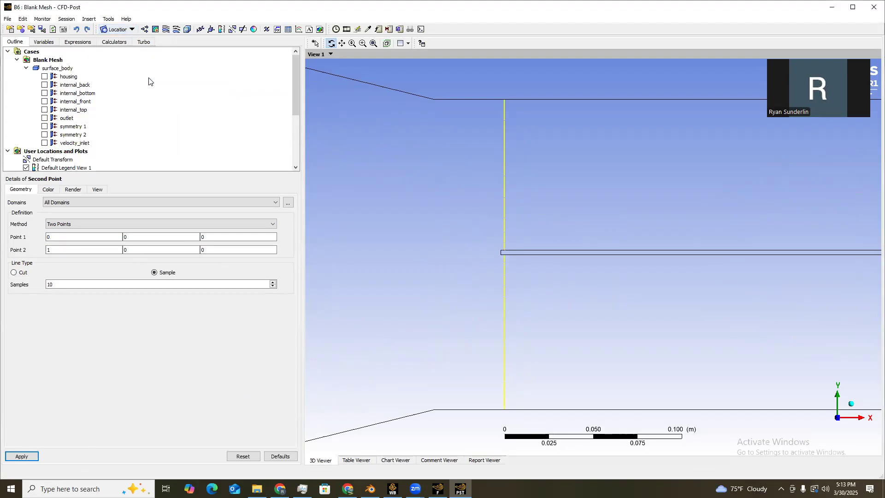
Define Second Point as a Cut line from (0.12, 0, 0) to (0.12, 1, 0) and apply it.
click(63, 237)
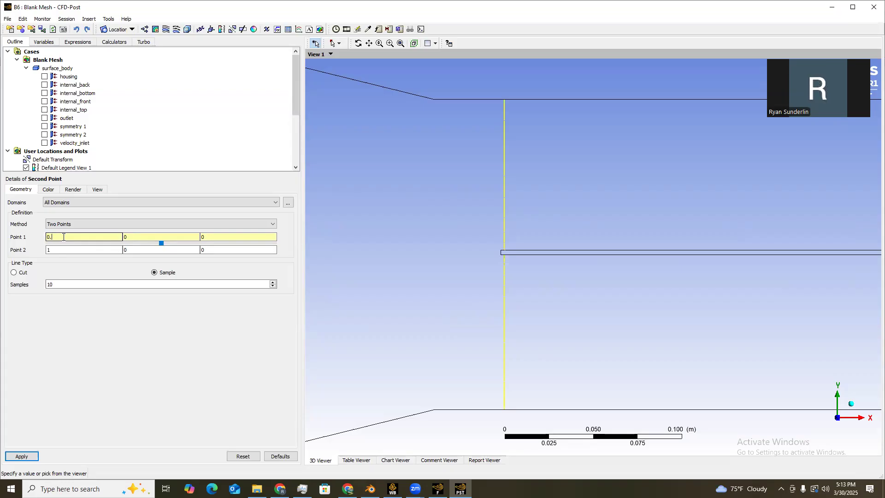
text(2)
click(47, 284)
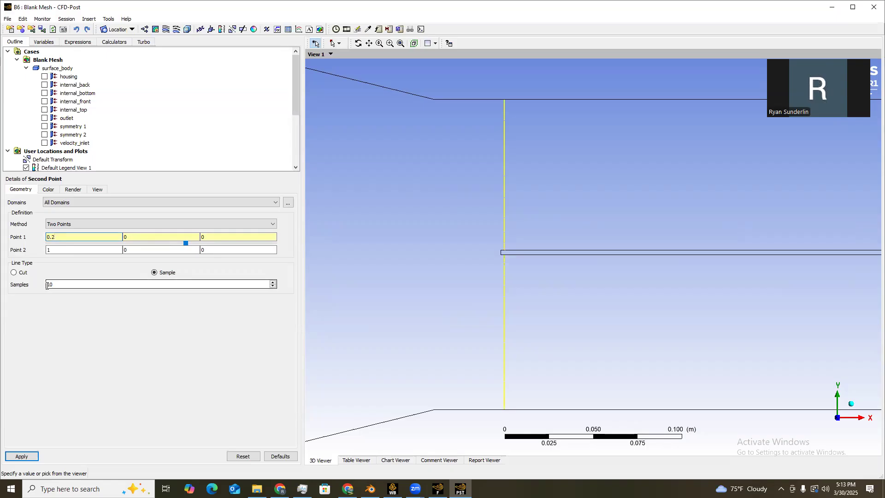
key(BackSpace)
text(12)
click(59, 247)
key(BackSpace)
text(0.12)
click(148, 248)
key(BackSpace)
text(1)
click(15, 273)
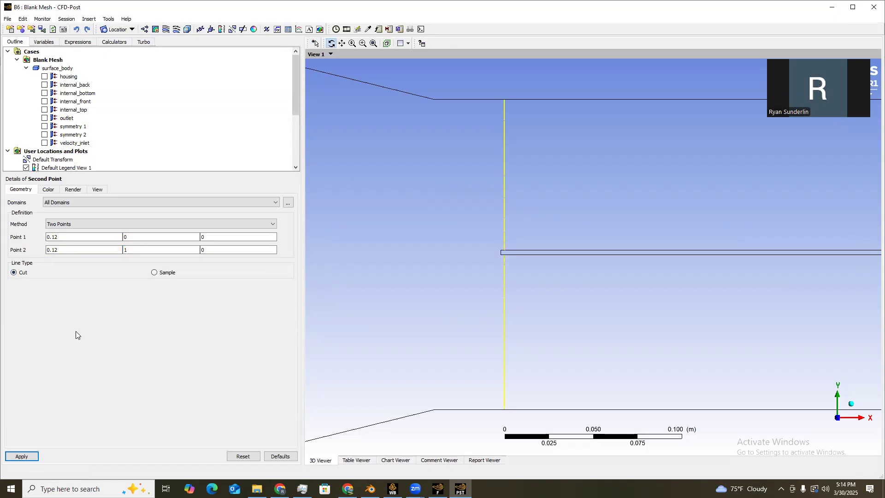
click(22, 457)
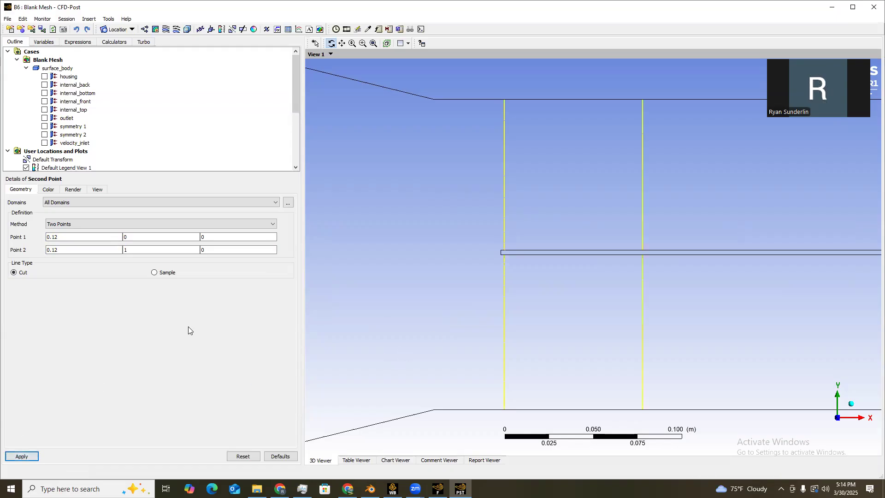
Insert a further line location named Third Point.
click(119, 29)
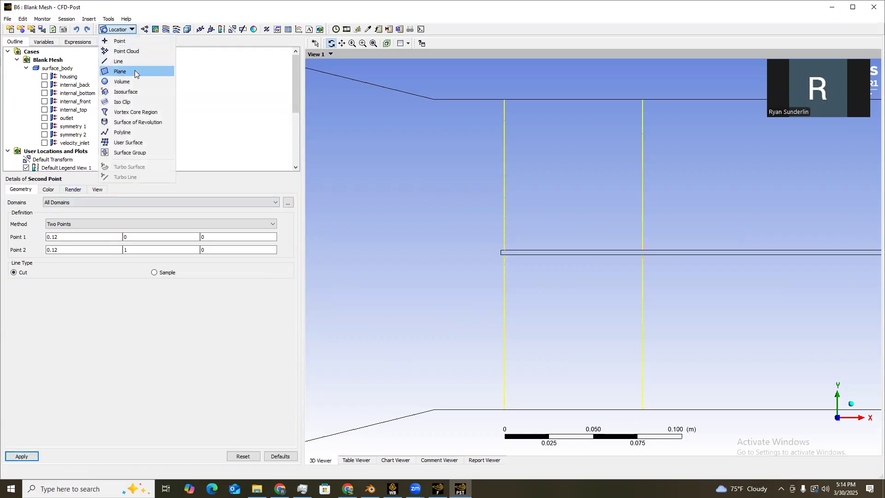
click(119, 61)
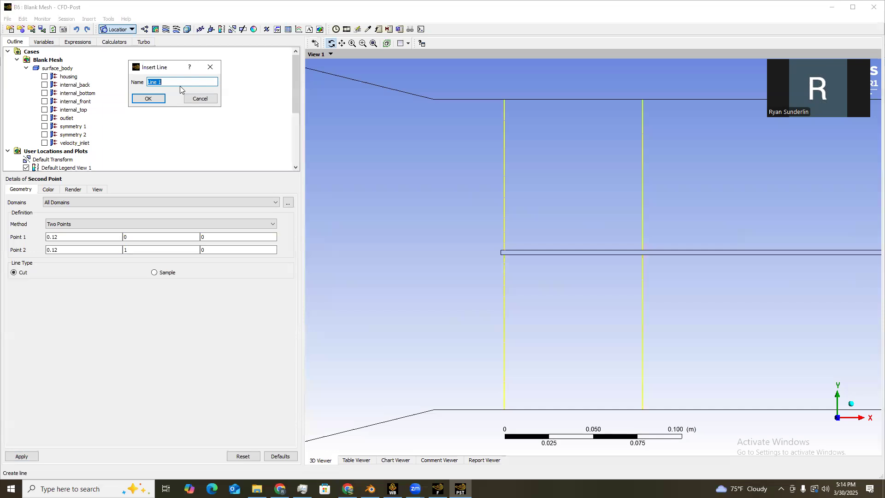
text(Third Point)
key(Return)
scroll(92, 143, down, 4)
scroll(84, 148, up, 4)
scroll(83, 146, down, 1)
scroll(83, 146, down, 2)
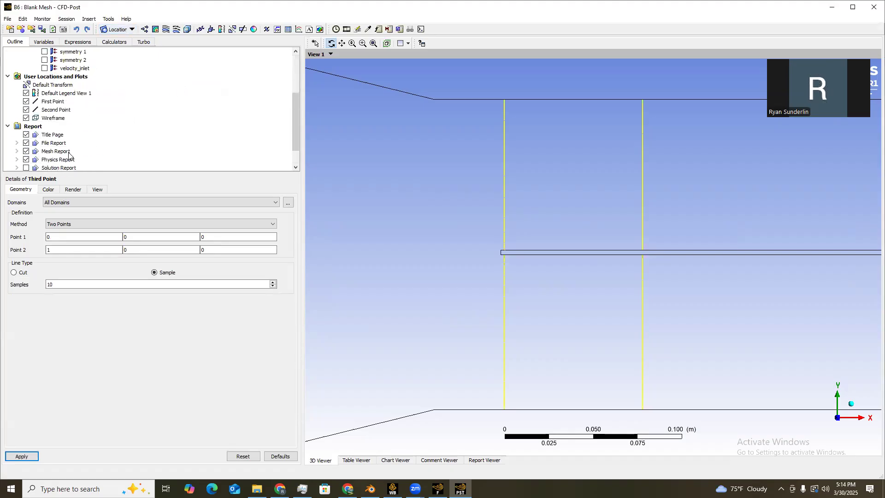
Define Third Point as a Cut line from (0.2, 0, 0) to (0.2, 1, 0) and apply it.
click(78, 238)
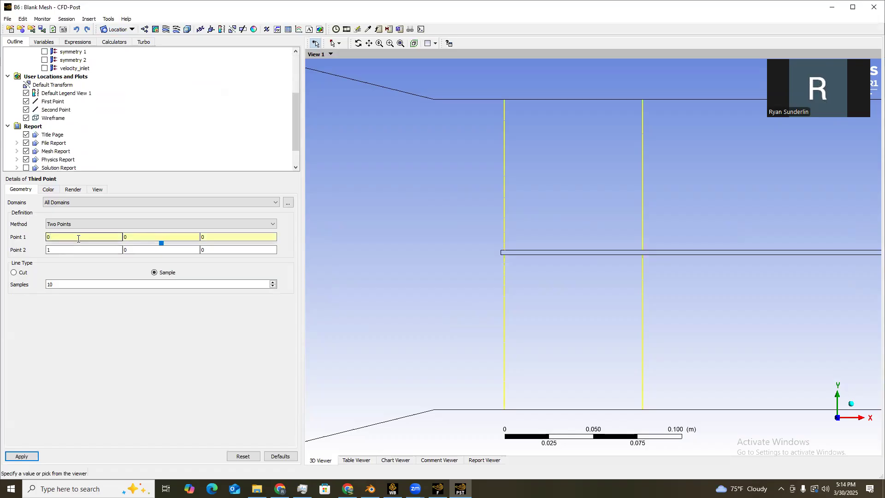
key(BackSpace)
text(0.2)
click(69, 250)
key(BackSpace)
text(0.2)
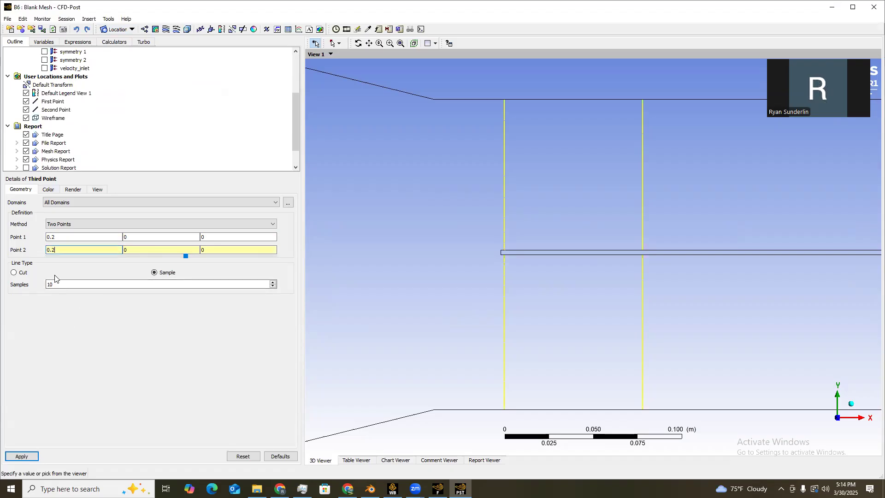
click(24, 272)
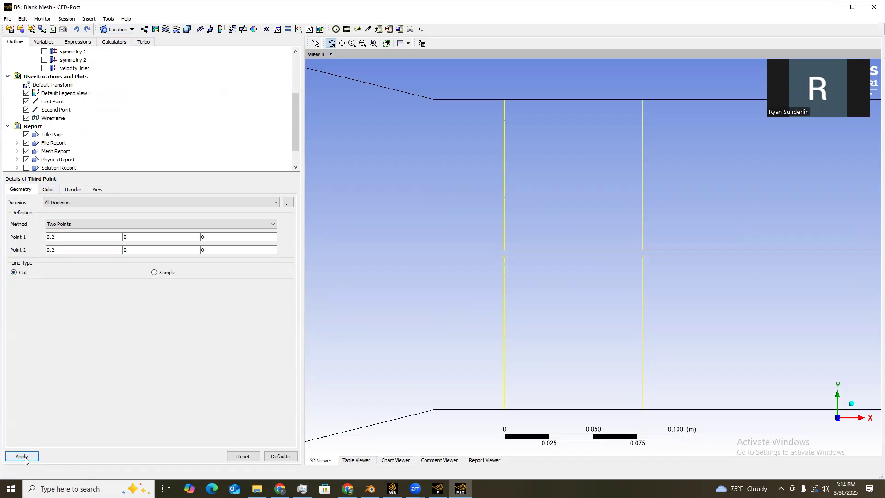
double_click(133, 250)
text(1)
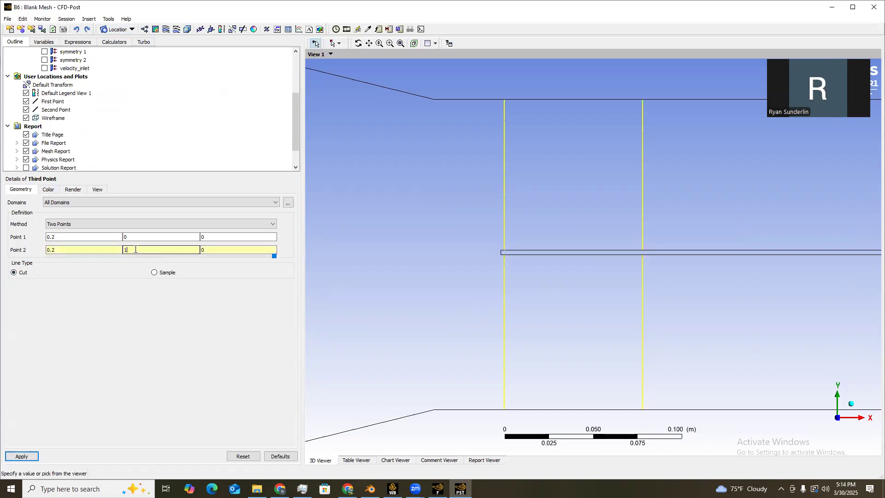
click(22, 456)
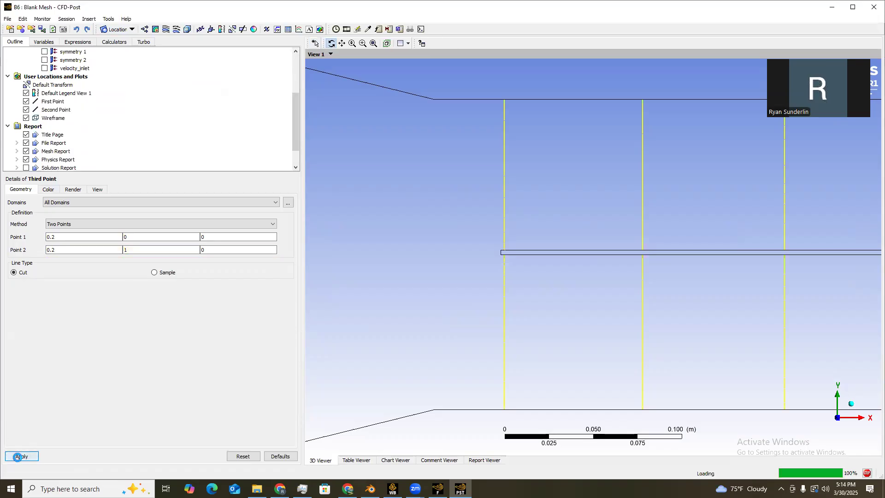
scroll(553, 309, down, 1)
middle_drag(577, 300, 460, 297)
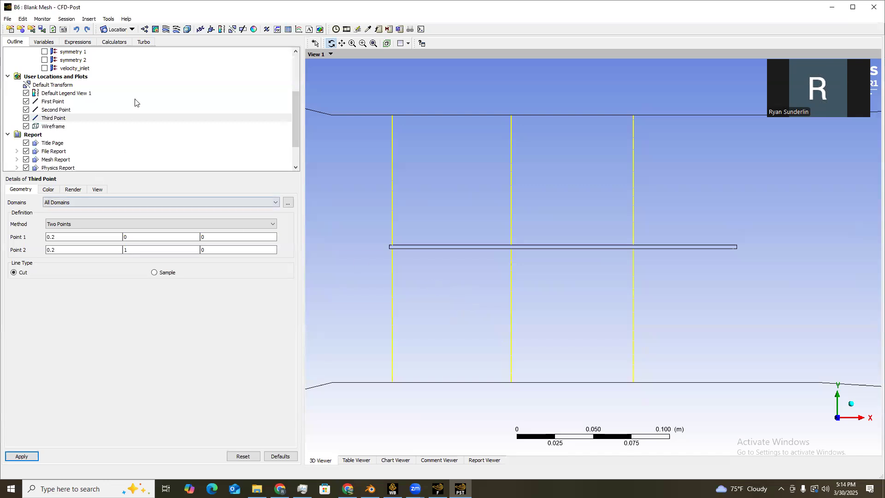
Insert a chart named First Point BL and use First Point as its data series location.
click(89, 19)
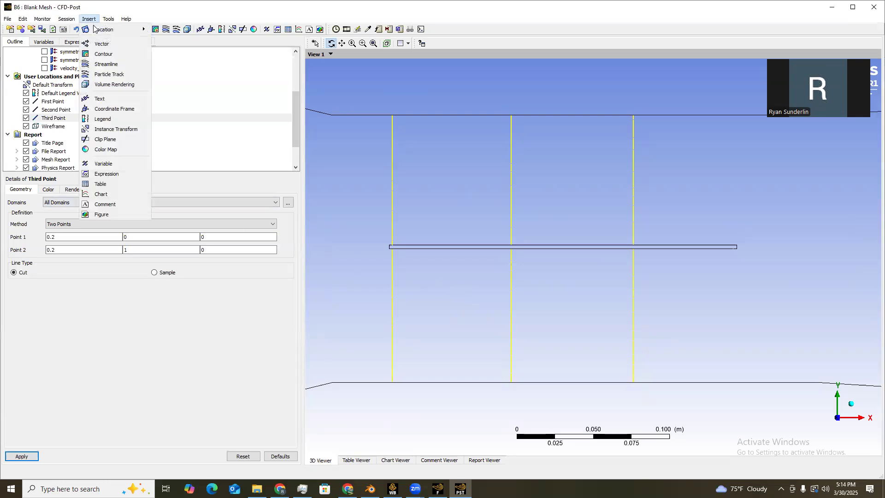
click(107, 197)
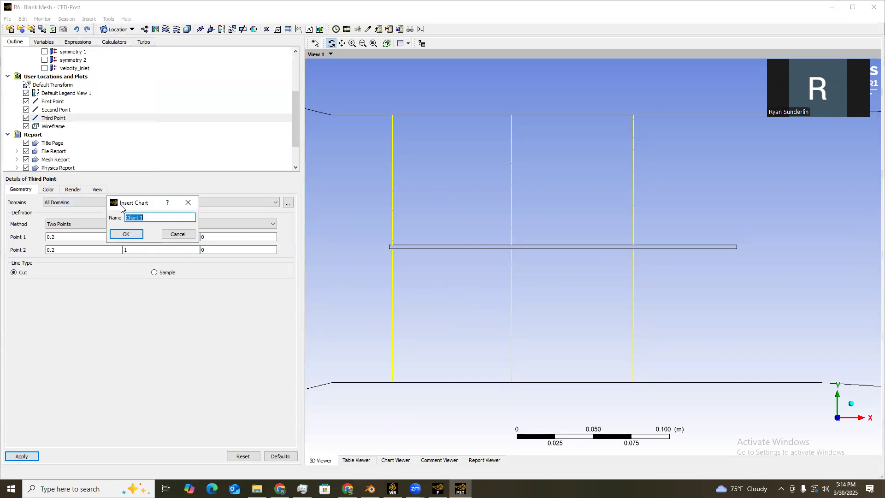
text(First Point BL)
click(131, 235)
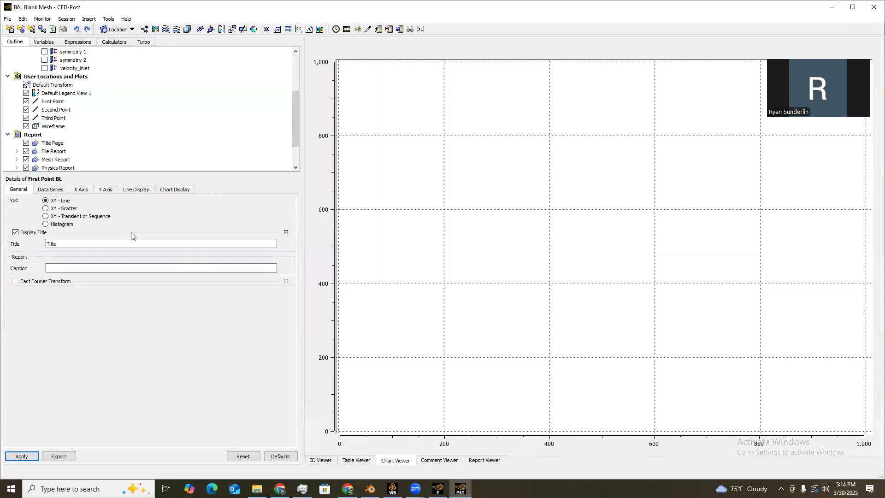
click(50, 190)
click(76, 300)
click(89, 308)
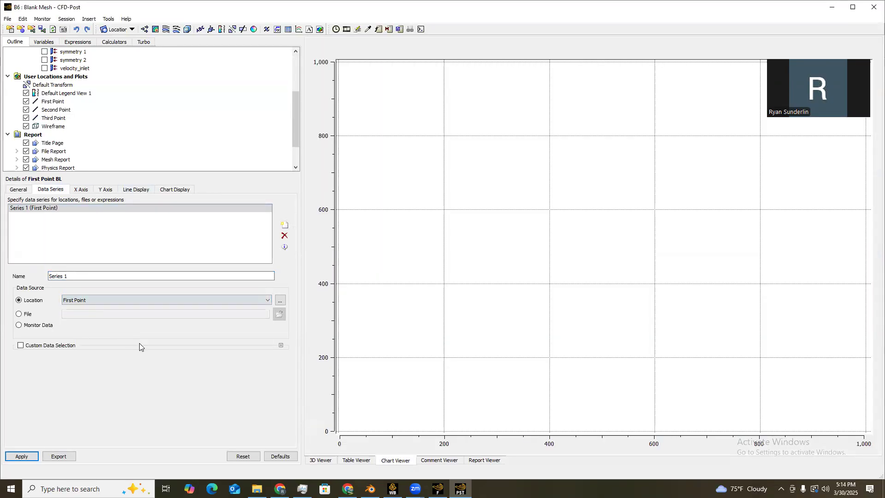
Set the First Point BL chart's X-axis variable to Velocity and its Y-axis variable to Y.
click(81, 189)
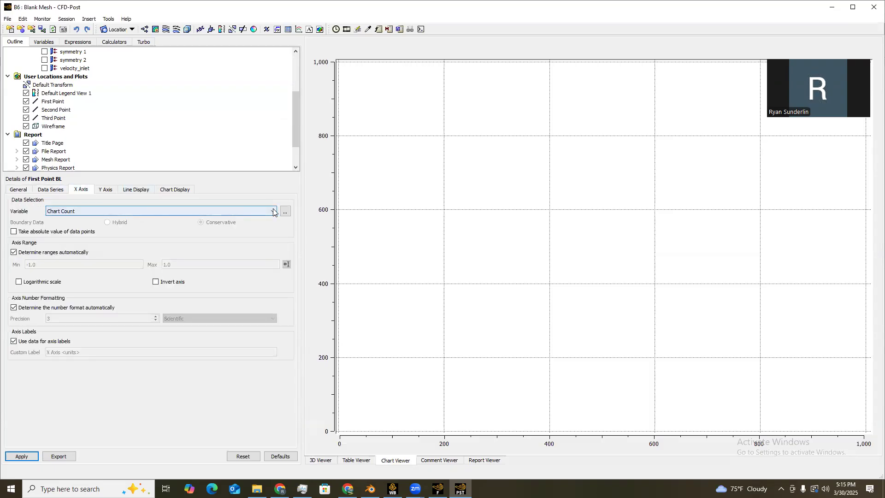
click(273, 211)
click(82, 264)
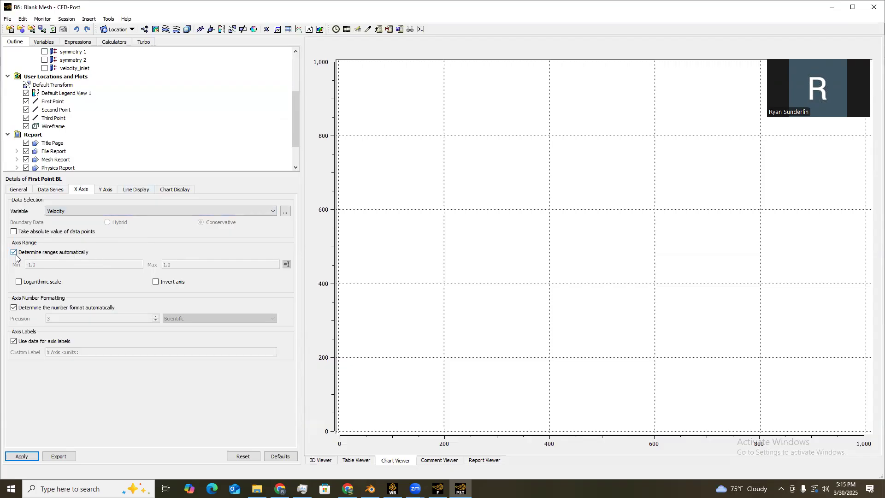
click(105, 190)
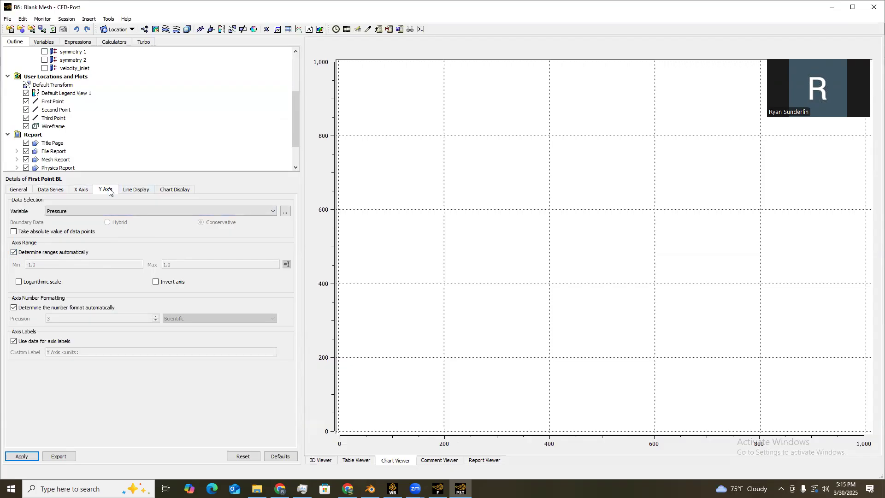
click(139, 211)
scroll(91, 257, down, 4)
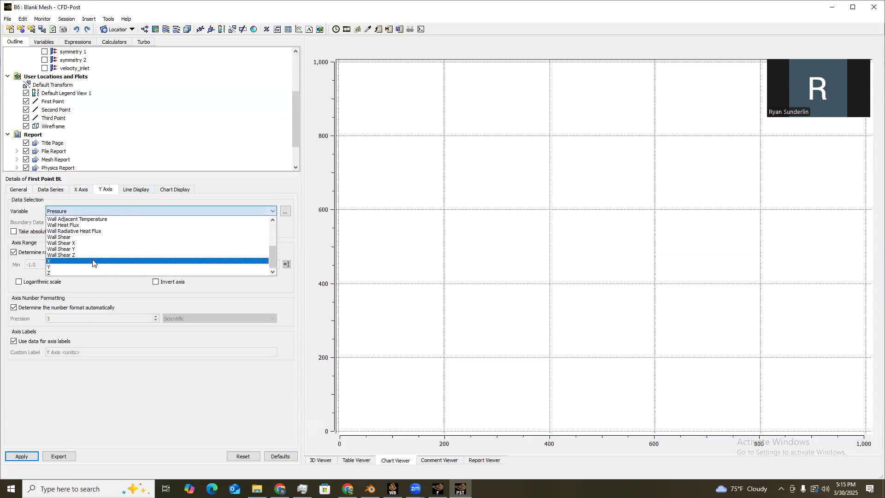
click(75, 267)
Replace the automatic Y-axis range of First Point BL with 0.0025 to 0.008 and apply the chart.
click(22, 253)
double_click(51, 265)
key(BackSpace)
text(0.00)
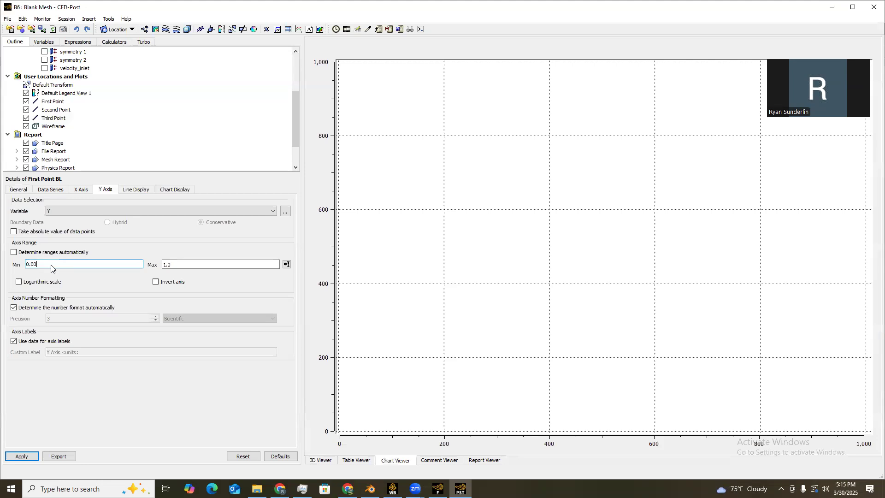
text(25)
key(Tab)
text(0.00)
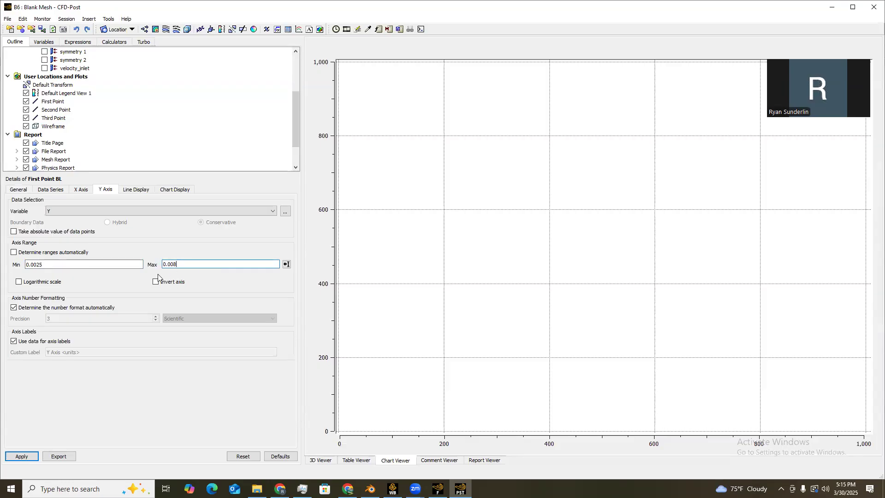
click(28, 455)
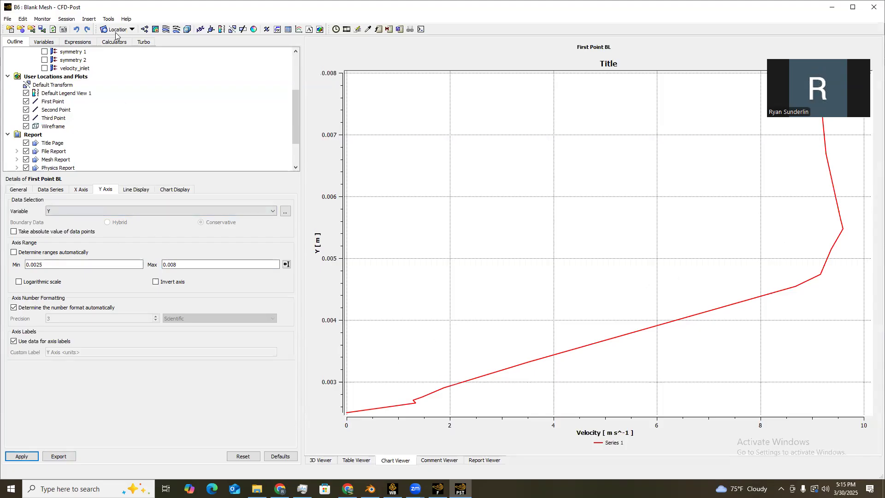
Insert another chart named Second Point BL.
click(131, 30)
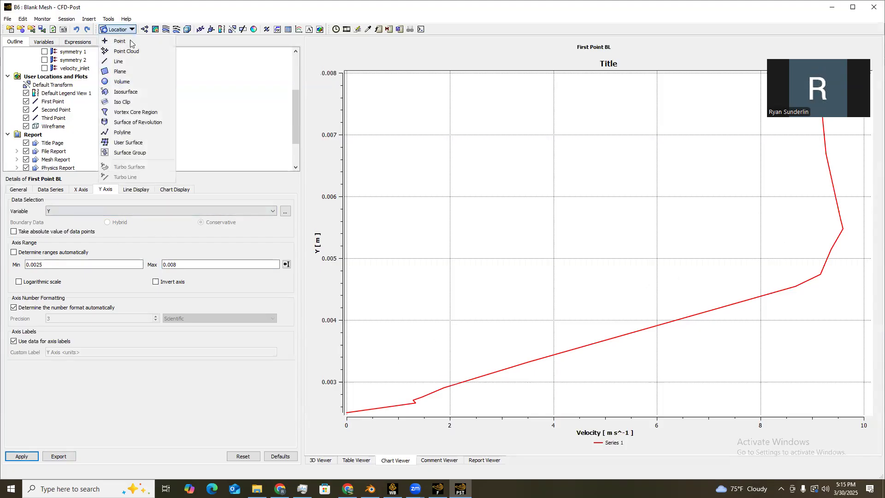
click(89, 19)
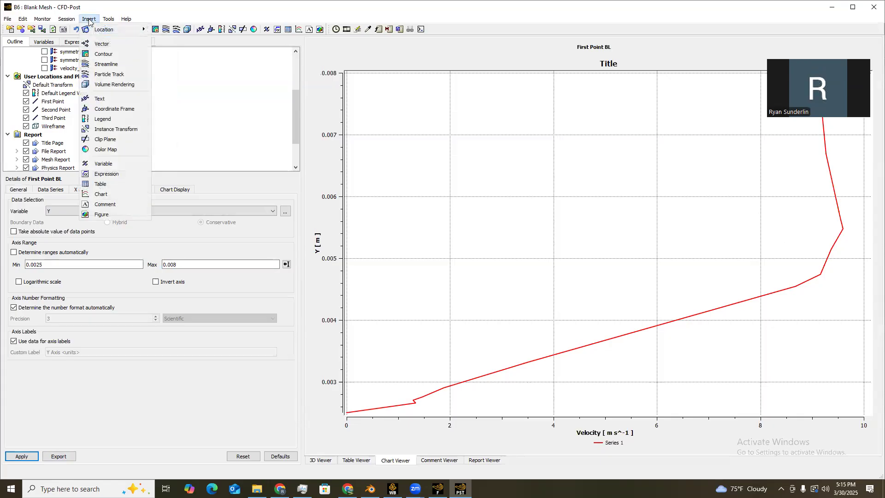
click(102, 196)
text(Second Point)
key(Return)
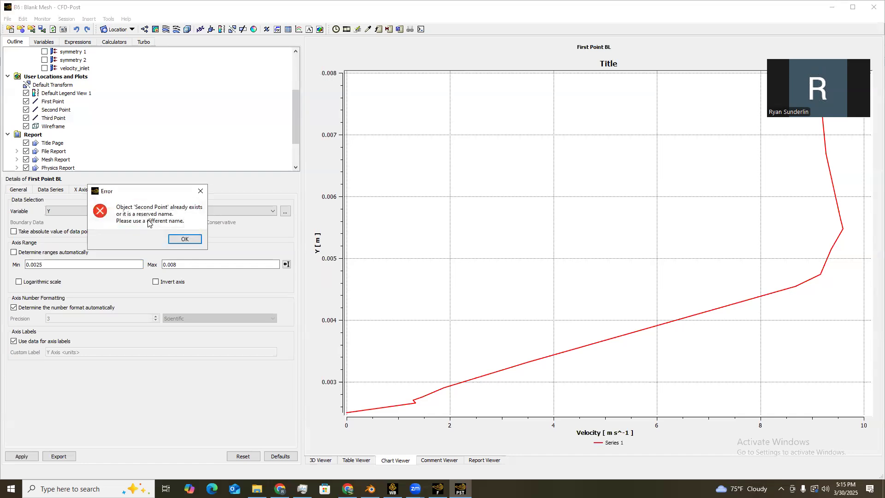
click(185, 238)
click(153, 215)
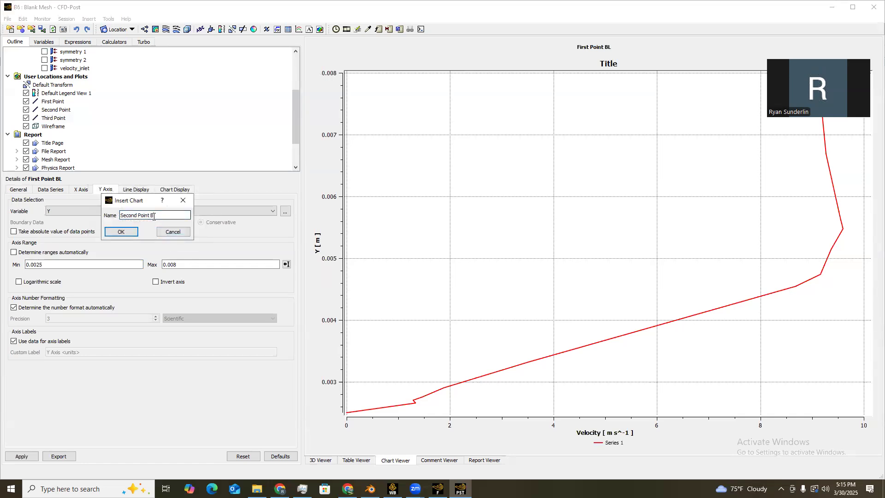
click(121, 231)
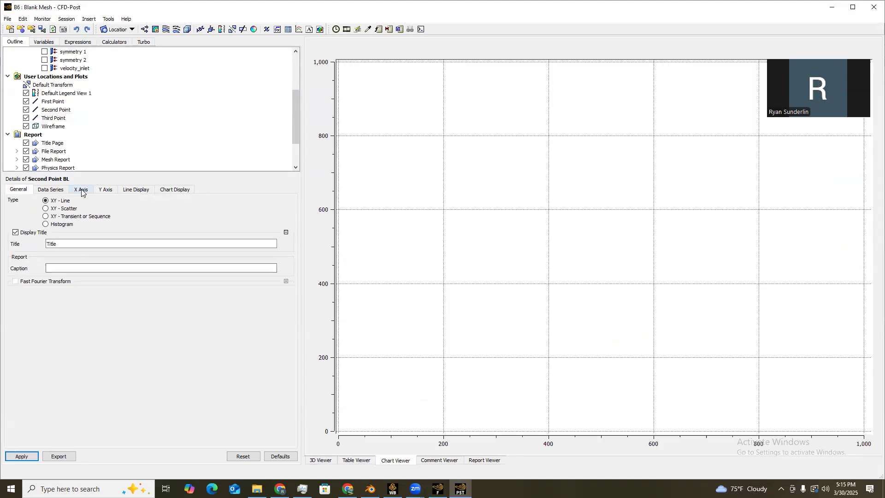
Set the data series location of the Second Point BL chart to Second Point.
click(60, 191)
click(176, 300)
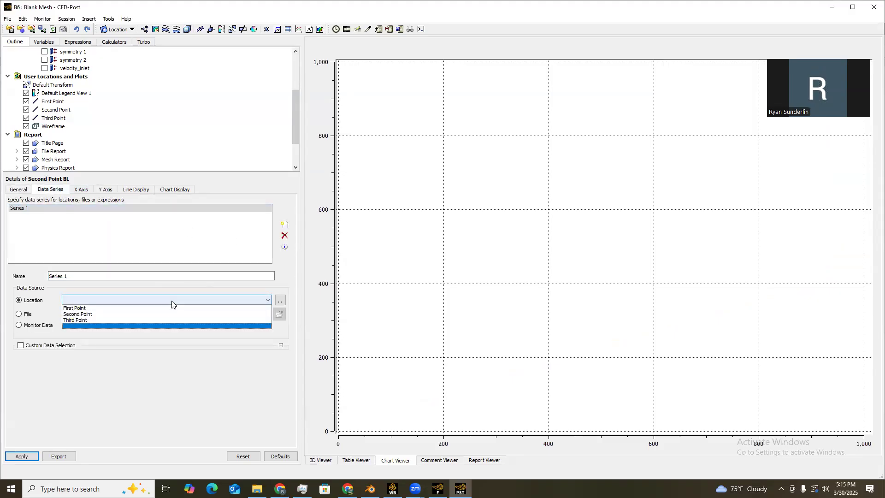
click(119, 316)
Plot Velocity on the X axis and Y on the Y axis of the Second Point BL chart.
click(82, 189)
click(122, 211)
click(81, 261)
click(110, 191)
click(192, 211)
scroll(139, 249, down, 10)
click(70, 267)
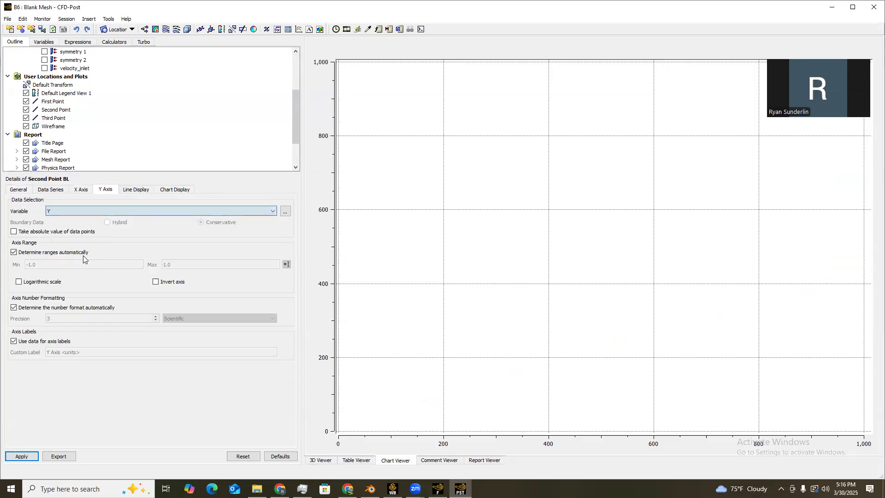
Give the Second Point BL chart a manual Y-axis range of 0.0025 to 0.08 and apply it.
click(13, 252)
double_click(32, 264)
text(0)
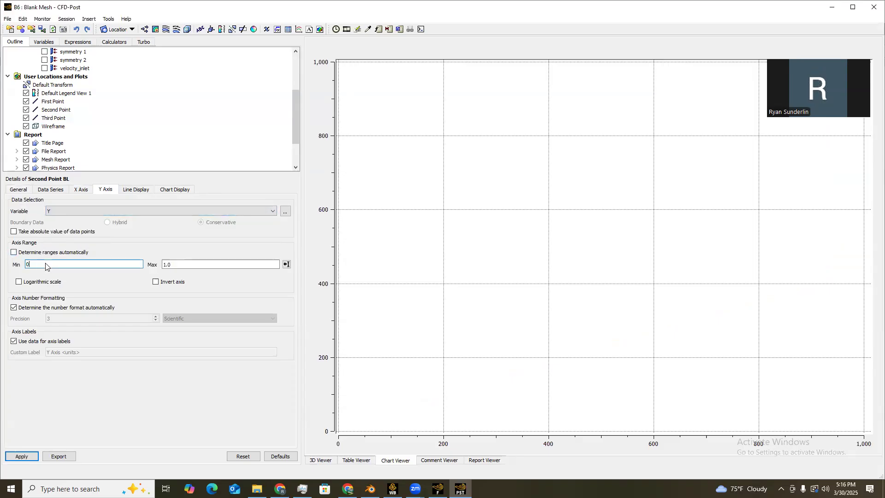
text(.0025)
double_click(183, 264)
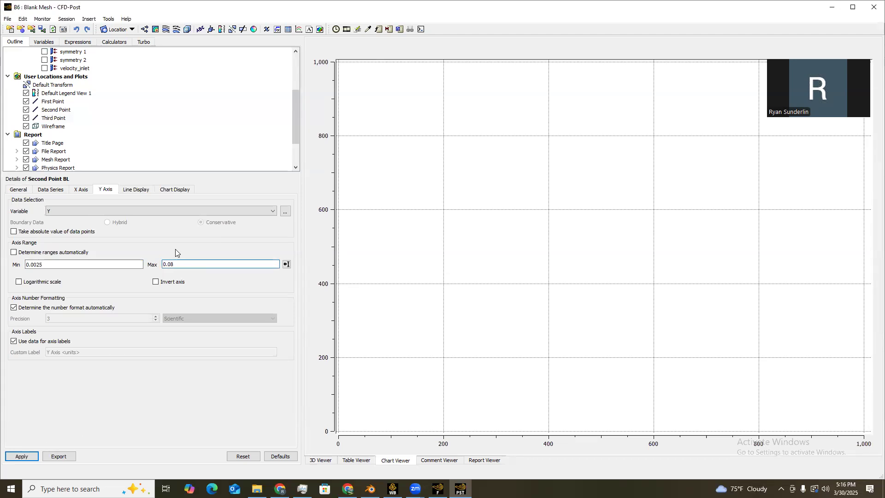
click(22, 456)
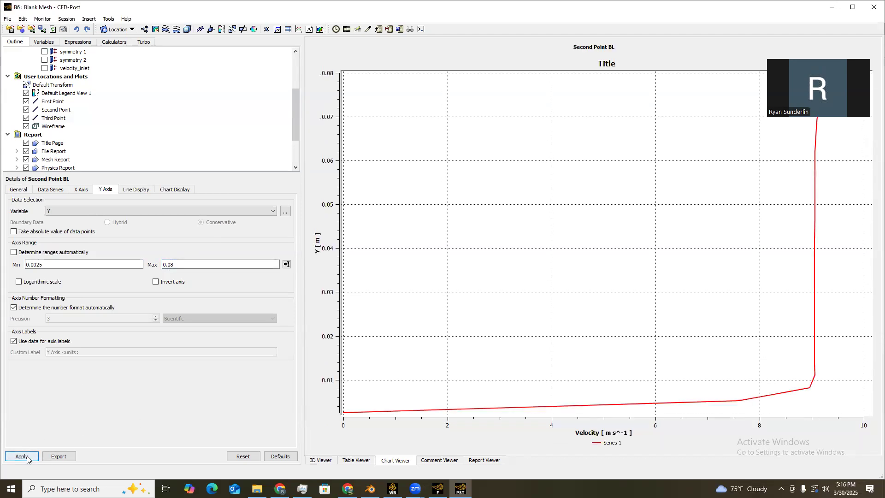
Try a Y-axis maximum of 0.008 on the Second Point BL chart and return it to 0.08.
click(178, 268)
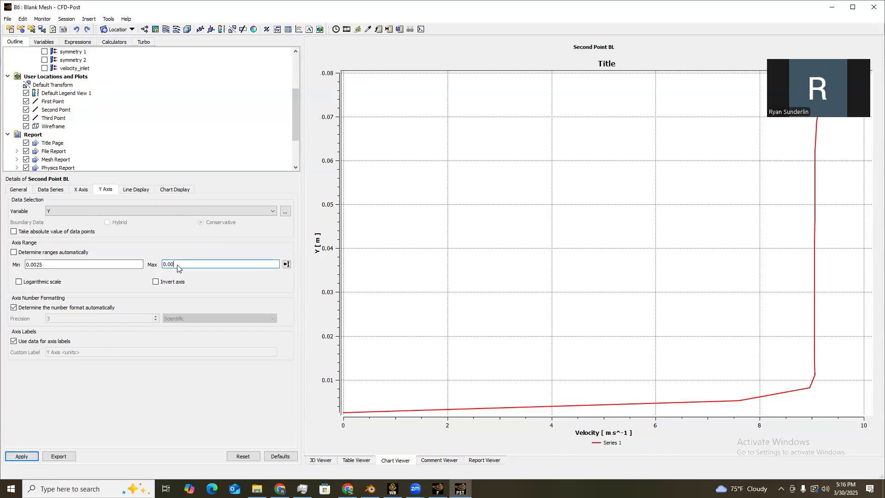
click(22, 457)
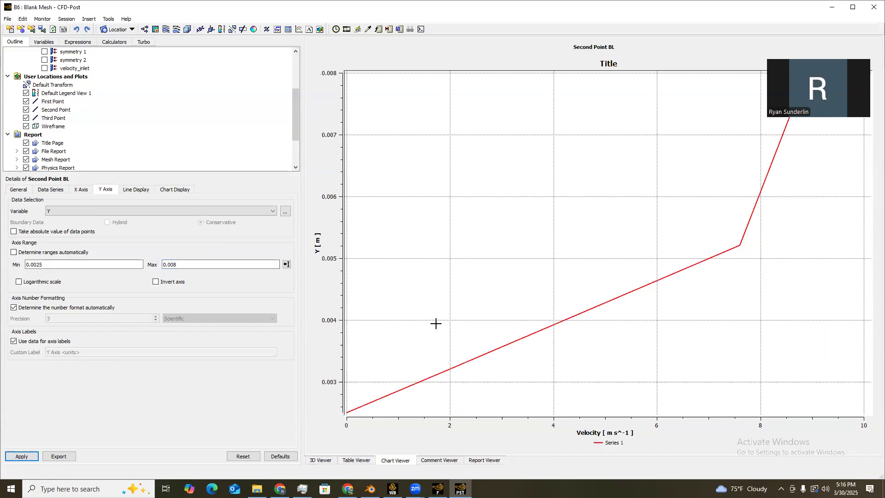
double_click(197, 266)
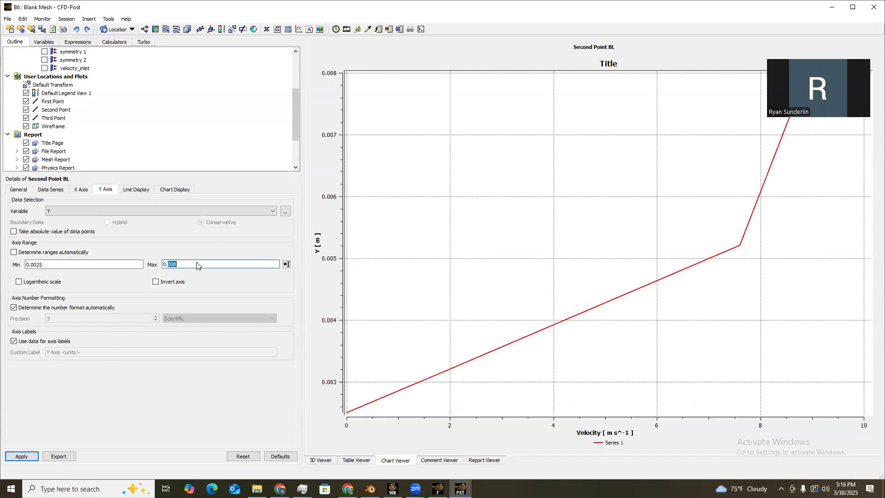
click(197, 266)
click(22, 456)
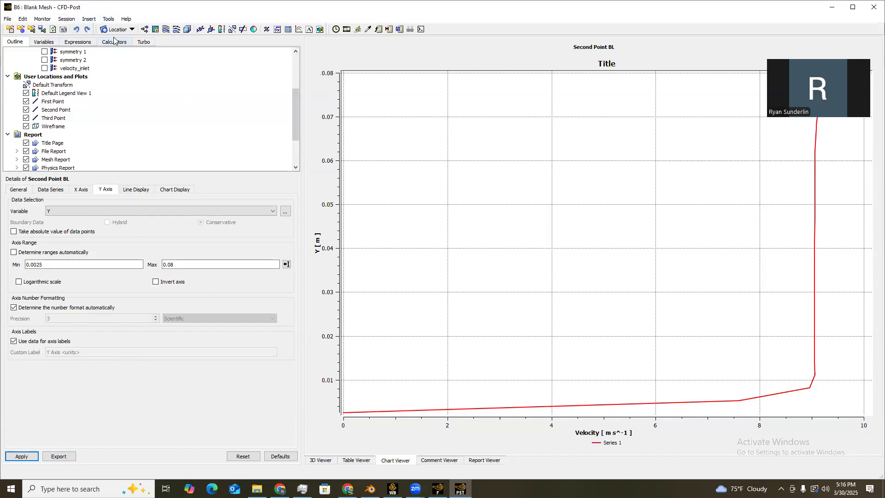
Insert a third chart named Third Point BL.
click(85, 19)
click(115, 194)
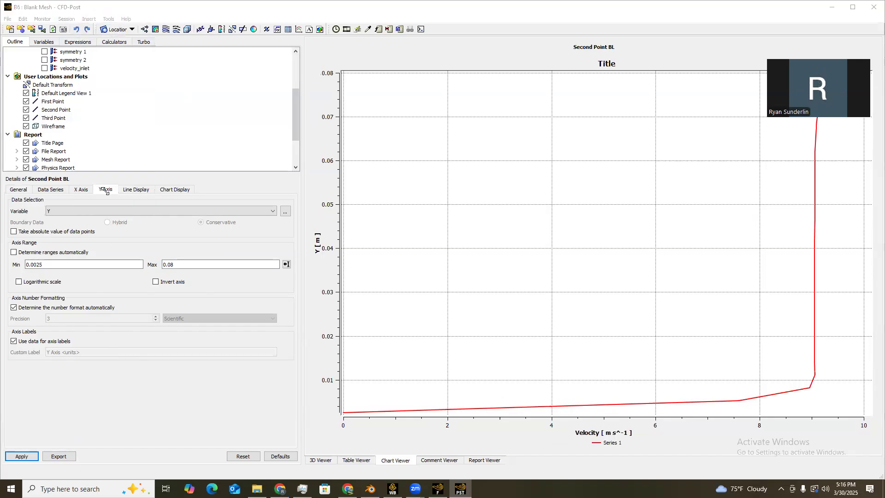
text(Third Point BL)
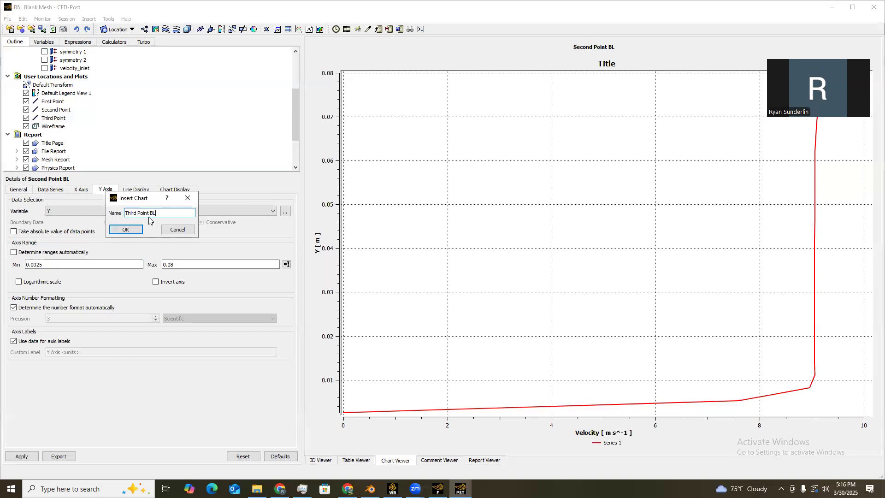
key(Return)
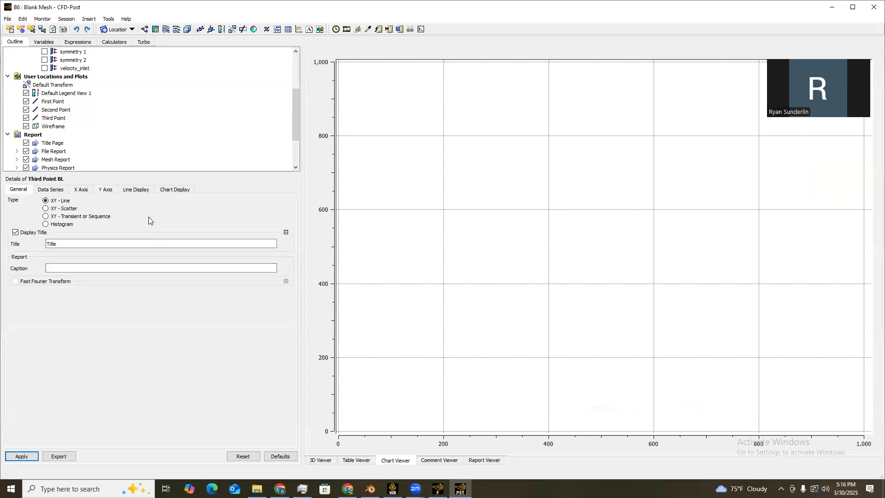
Assign Velocity to the X axis and Y to the Y axis of the Third Point BL chart.
click(73, 190)
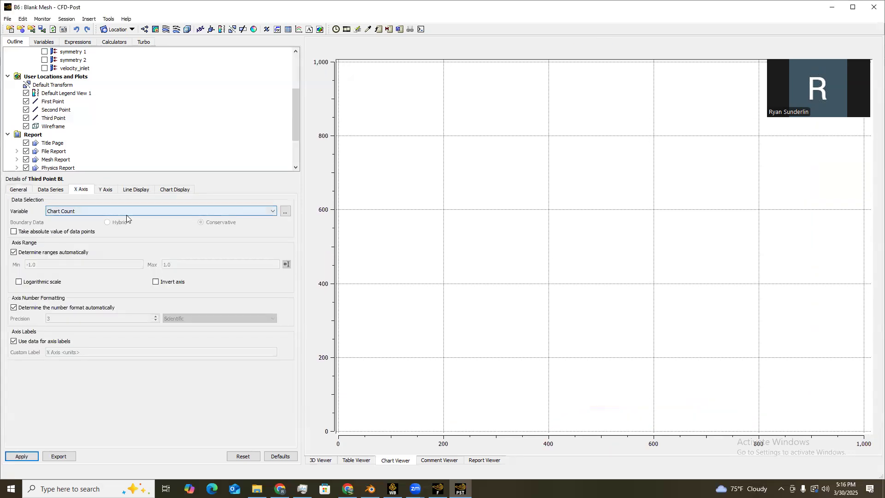
click(126, 212)
click(80, 261)
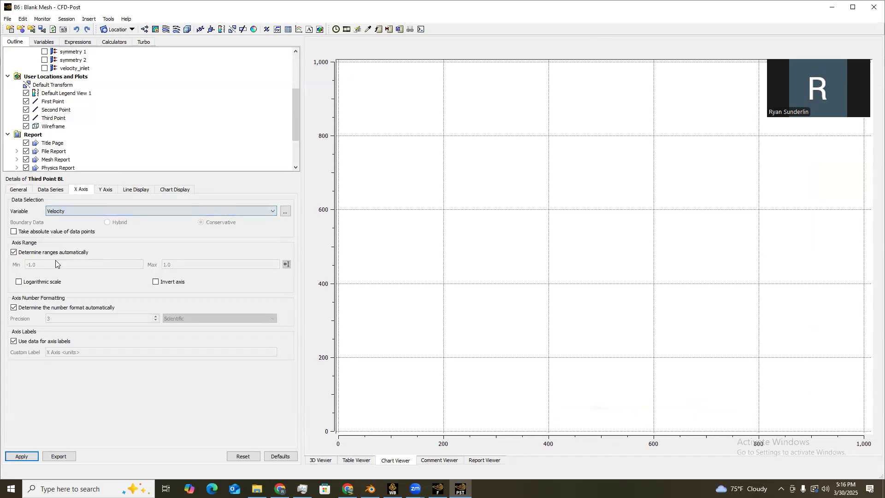
click(105, 190)
click(87, 211)
scroll(88, 249, down, 3)
click(88, 267)
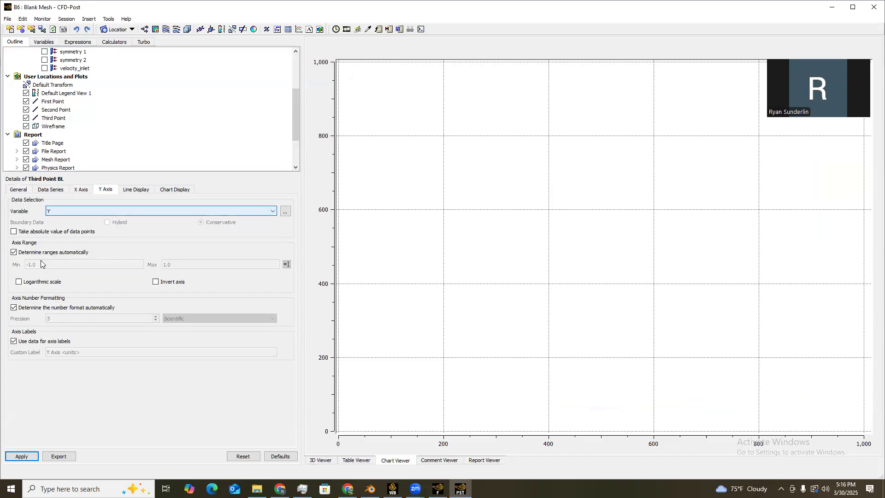
Set a manual Y-axis range of 0.0025 to 0.08 for the Third Point BL chart and apply it.
click(14, 253)
double_click(98, 265)
text(0.0025)
double_click(211, 267)
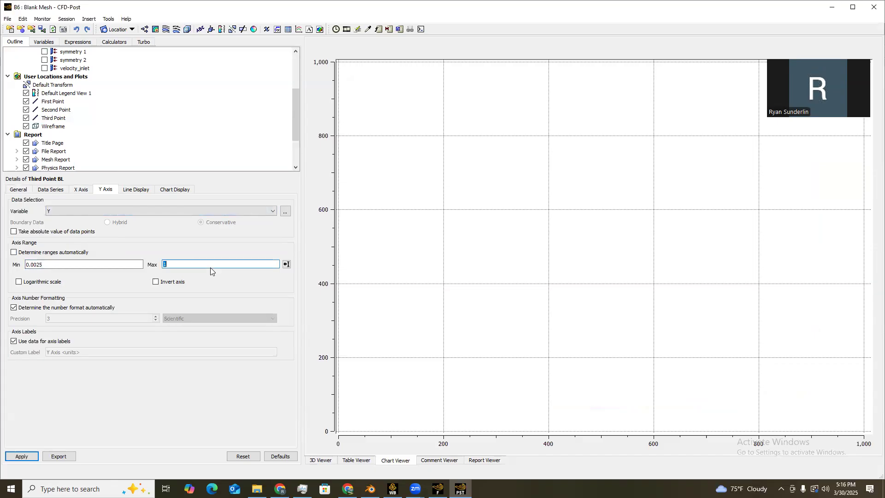
text(0.08)
click(21, 457)
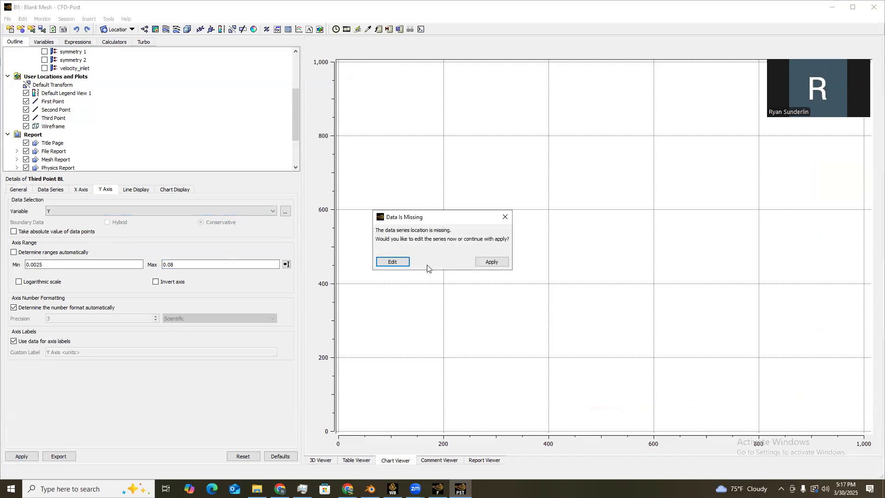
Set Third Point as the location of the Third Point BL chart's data series and apply it.
click(507, 218)
click(40, 192)
click(71, 300)
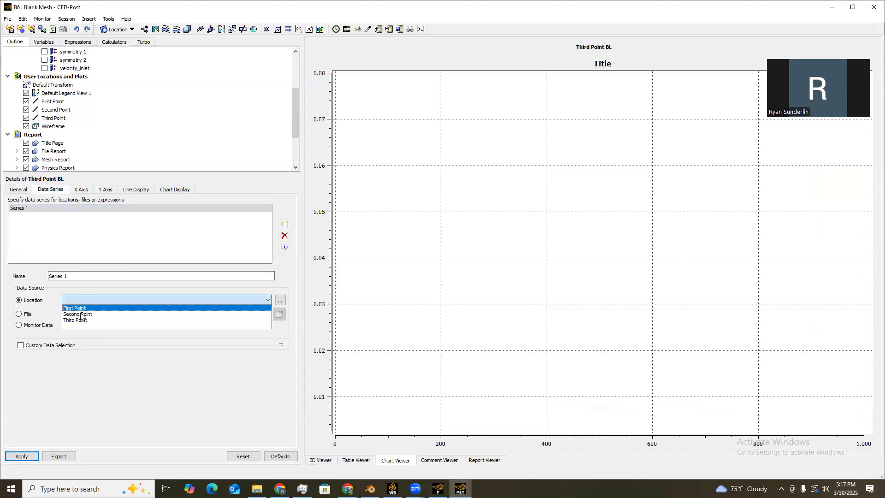
click(77, 320)
click(105, 190)
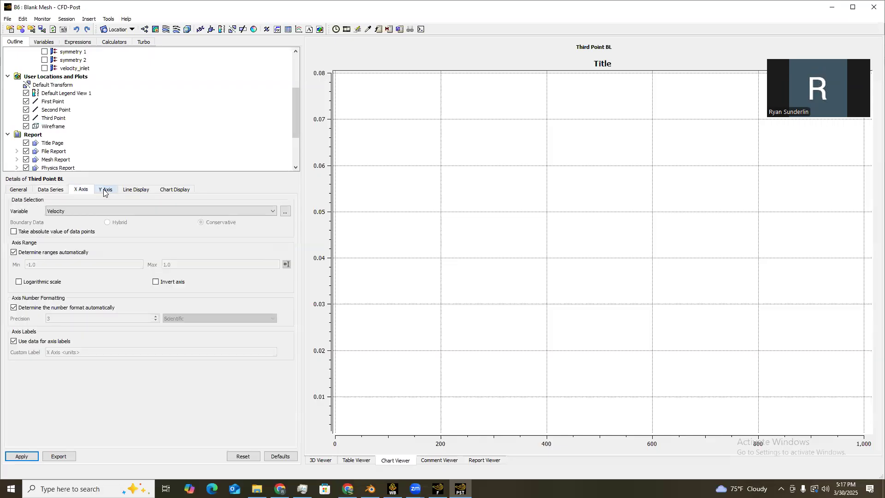
click(35, 458)
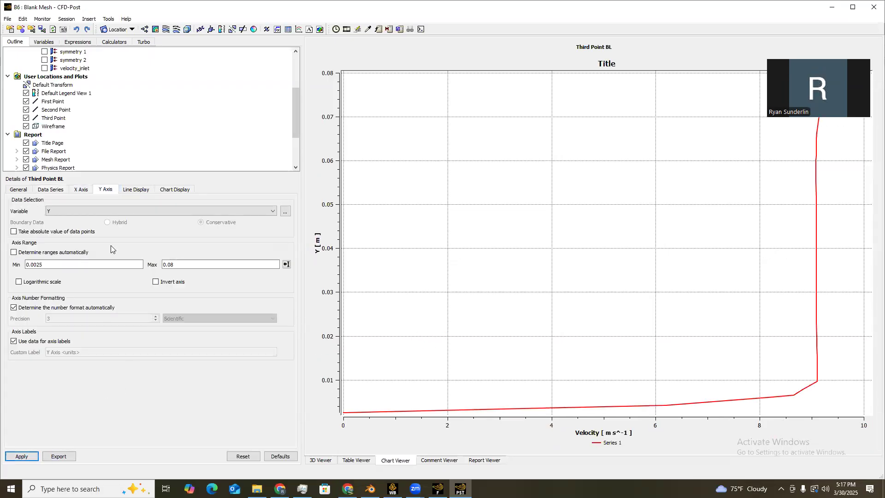
Compare the velocity profiles in the First, Second and Third Point BL charts.
scroll(106, 148, up, 2)
scroll(107, 149, down, 4)
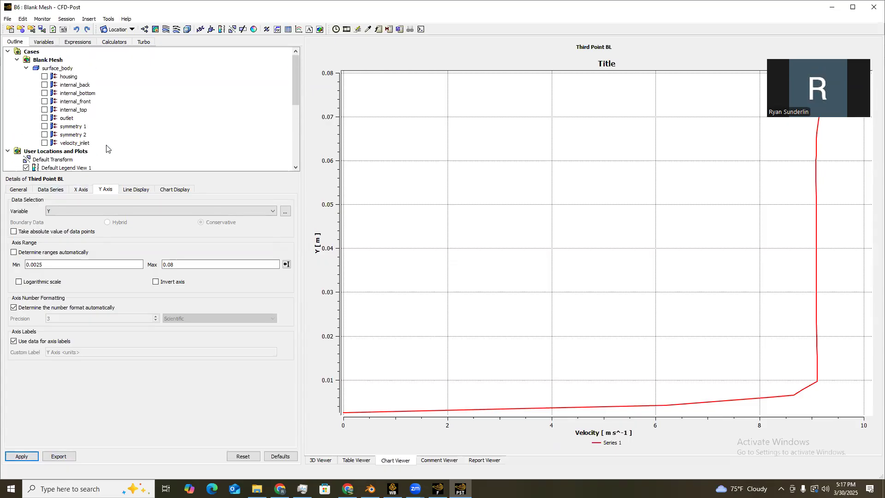
click(77, 144)
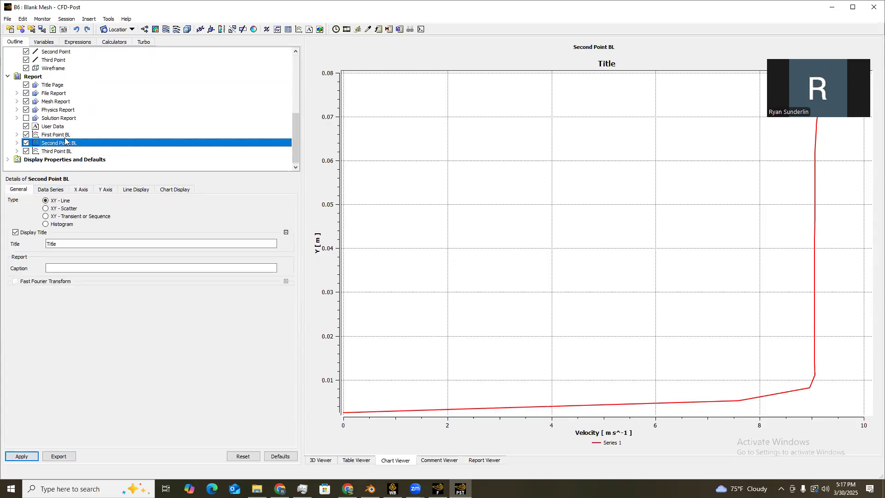
click(65, 135)
click(66, 144)
click(67, 151)
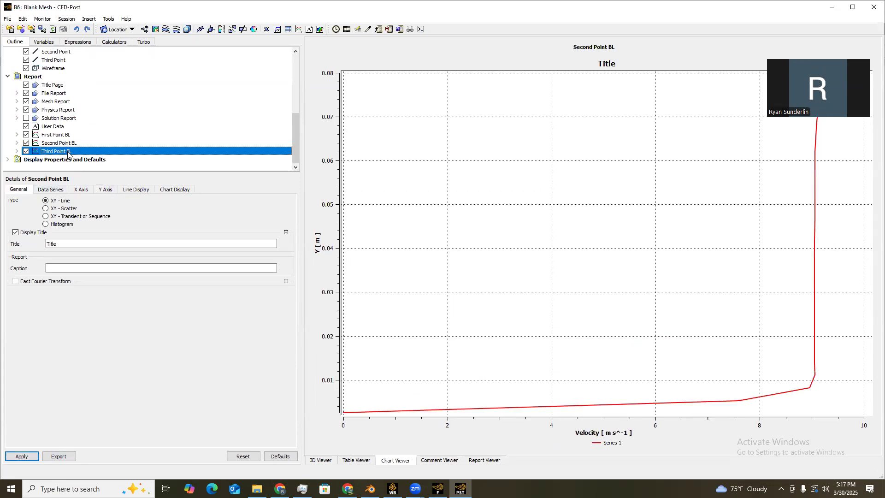
click(67, 143)
Open the CSV export for the First Point BL chart and cancel it without saving a file.
click(67, 135)
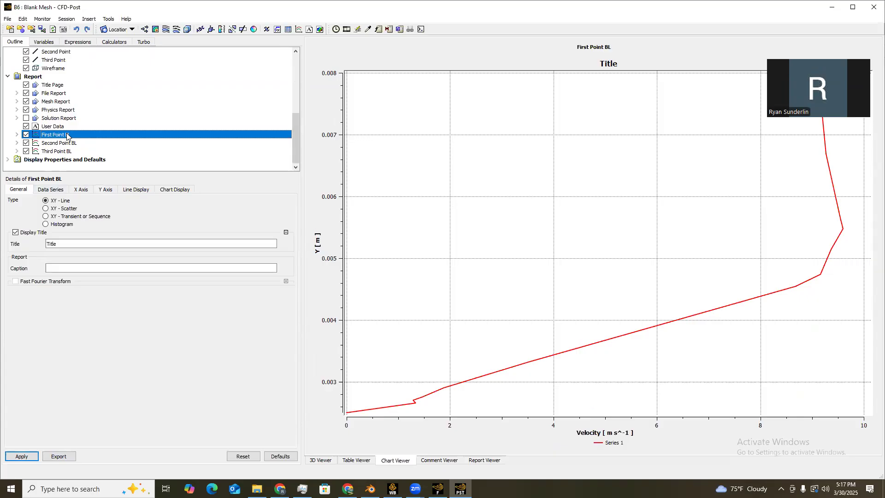
click(116, 328)
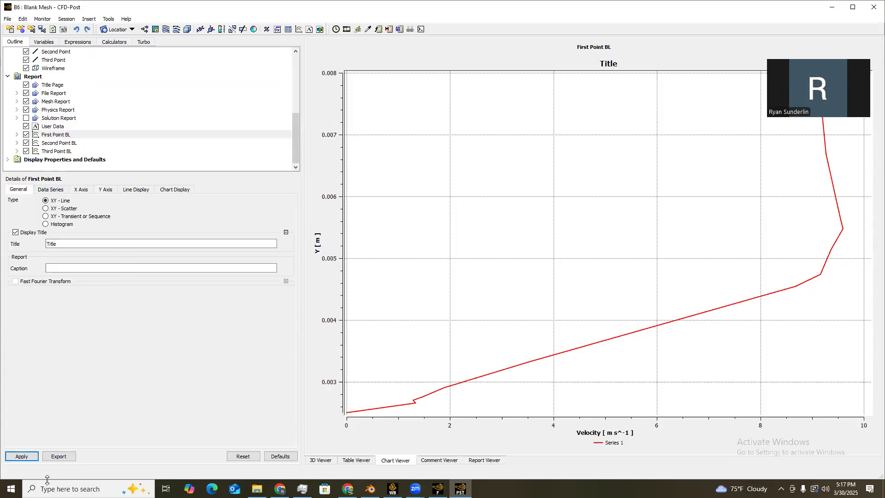
click(59, 456)
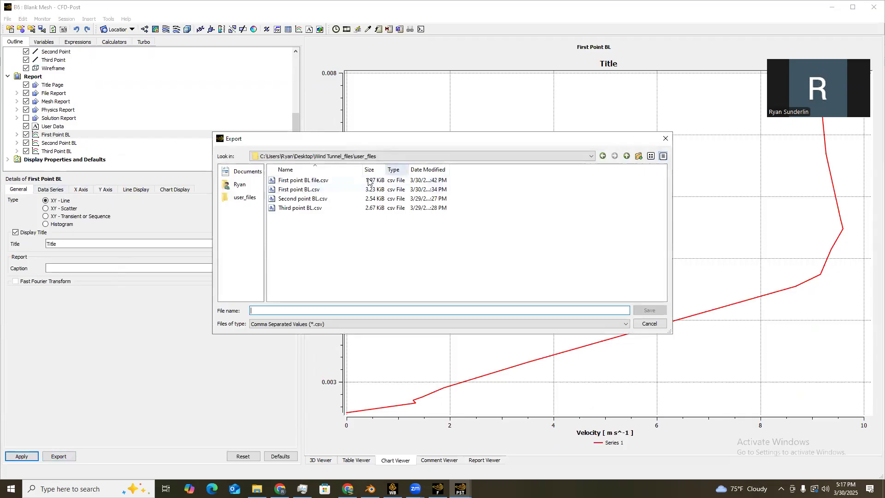
click(657, 324)
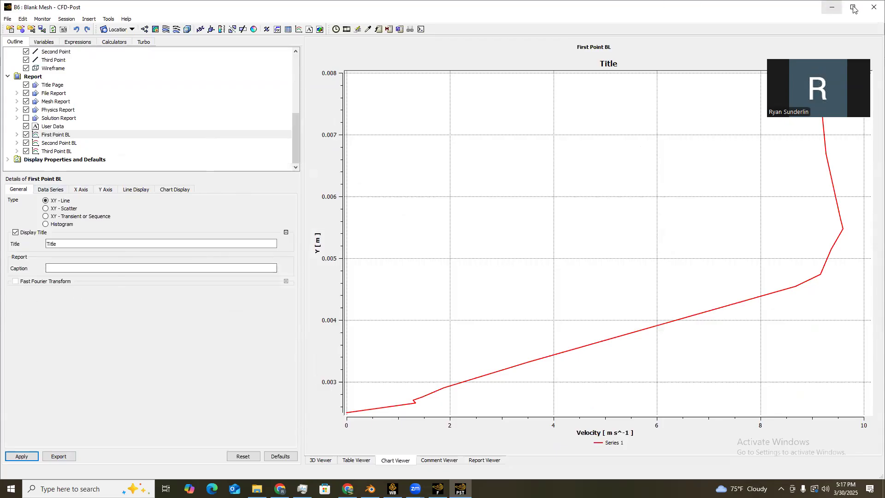
Switch to the Fluent solution window and start a new XY plot definition.
click(832, 7)
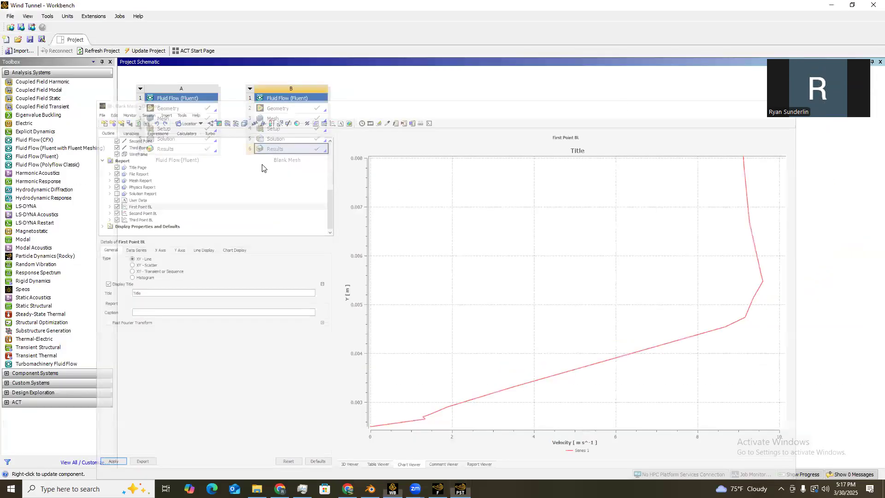
click(438, 489)
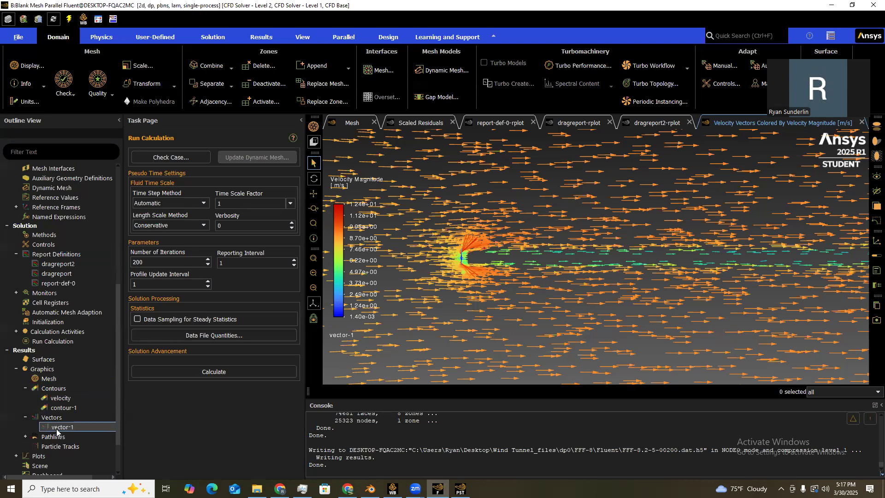
scroll(54, 431, down, 2)
click(16, 407)
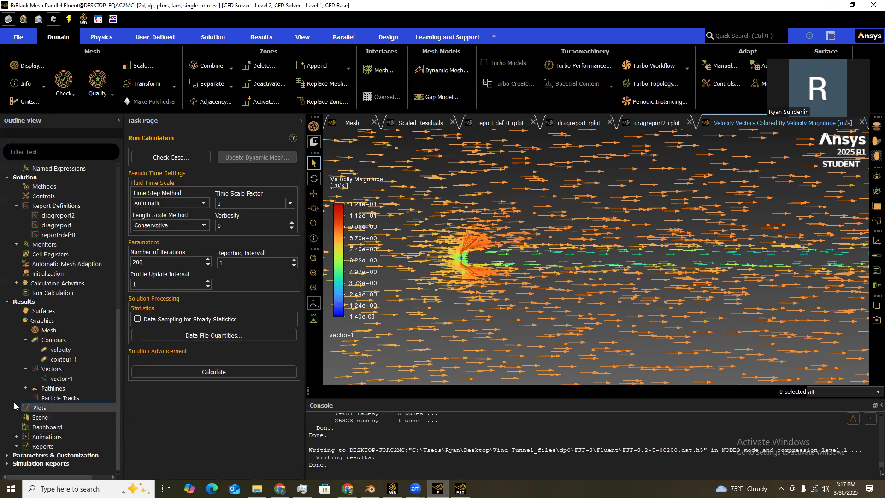
click(25, 426)
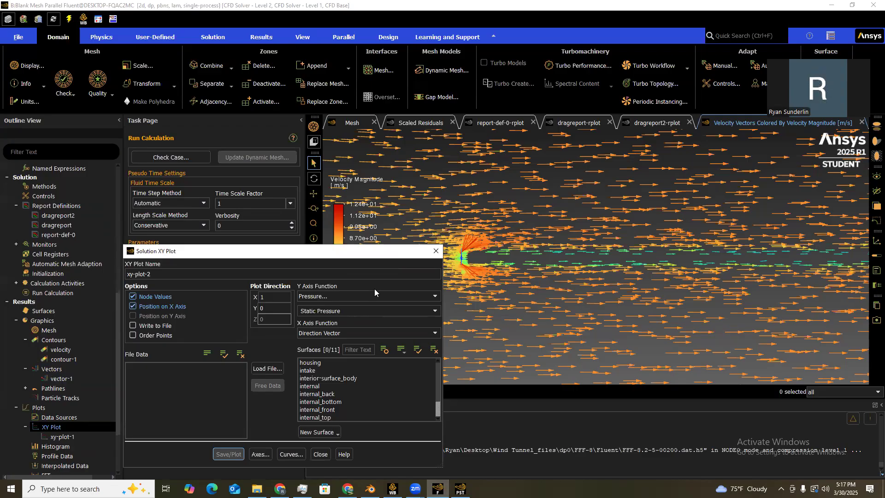
Plot Wall Shear Stress from the Wall Fluxes functions along the internal_top surface and view the curve.
click(374, 296)
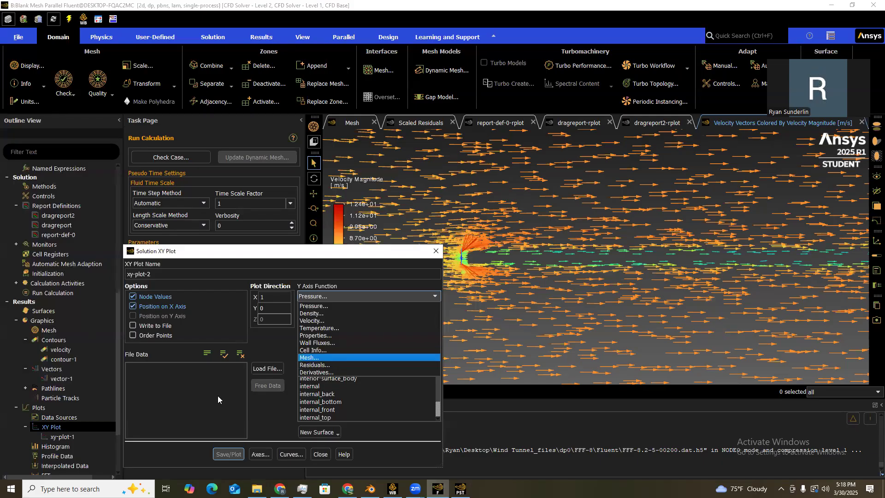
click(323, 344)
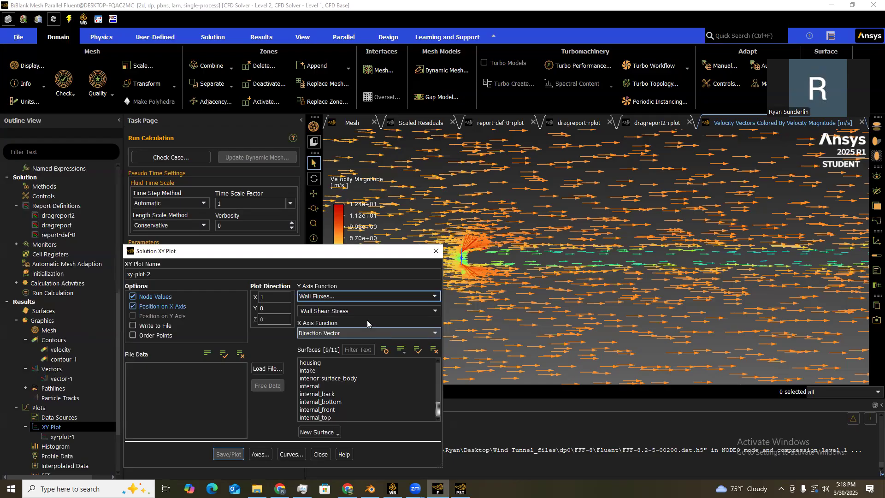
click(361, 310)
click(434, 316)
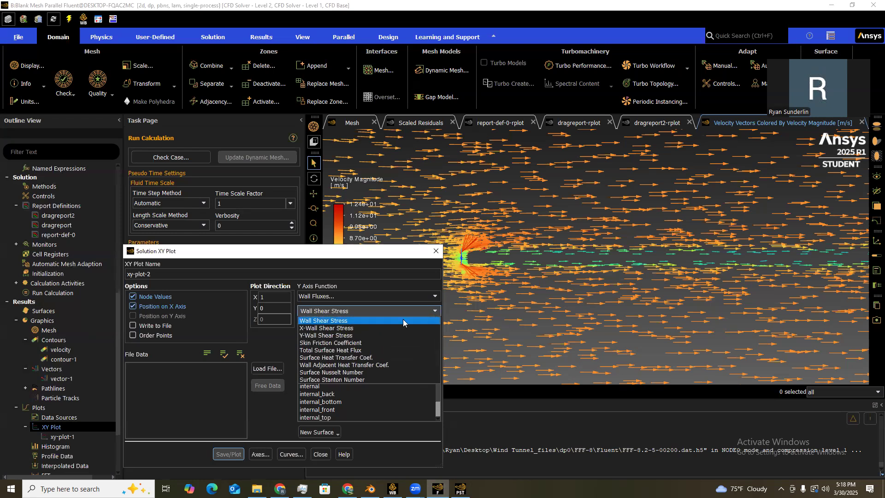
click(362, 320)
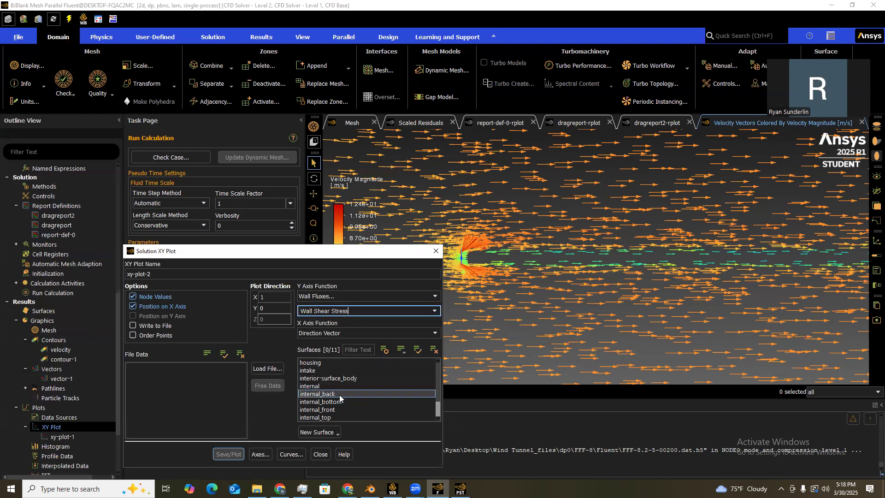
click(325, 418)
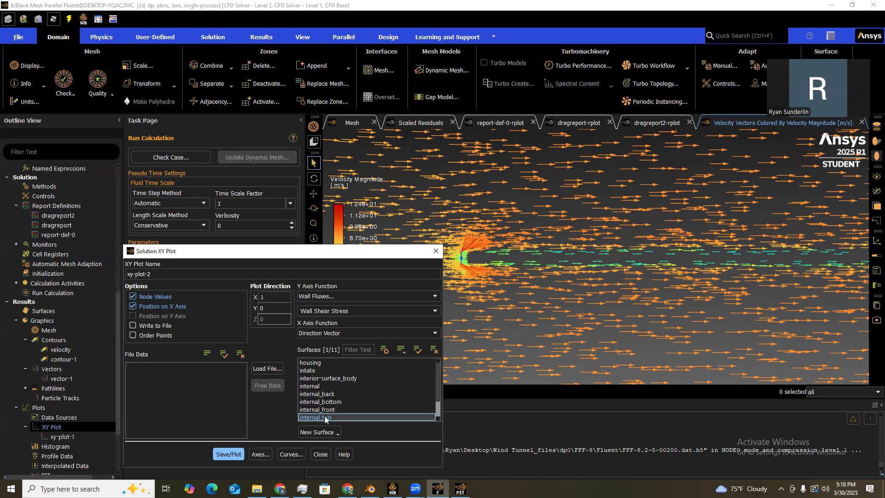
click(234, 456)
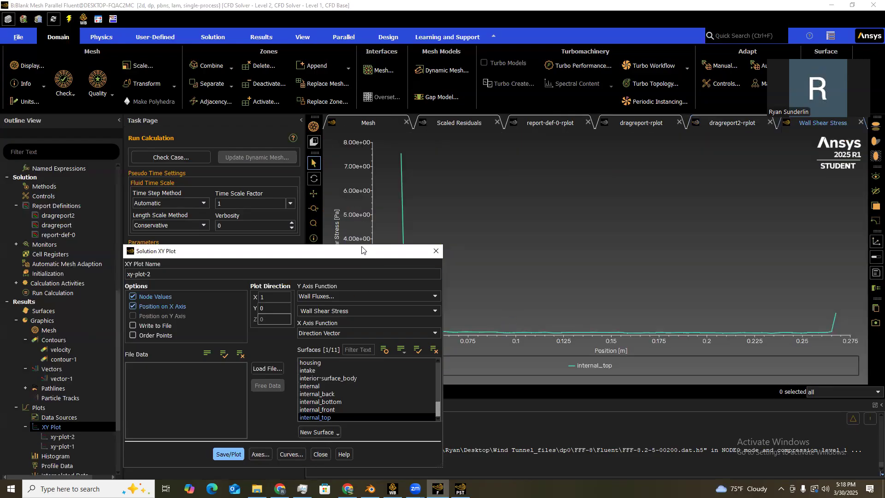
drag(364, 251, 185, 220)
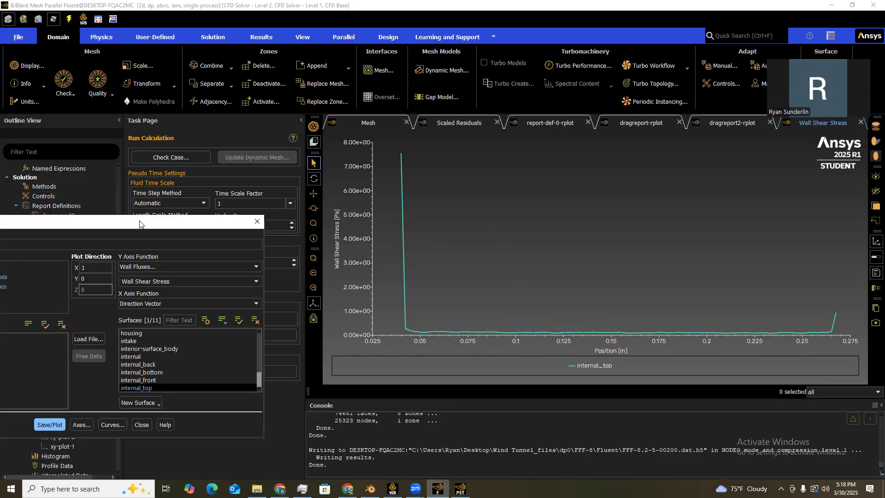
Change the XY plot's Y-axis function to Skin Friction Coefficient, plot it for internal_top, and close the plot setup.
drag(140, 224, 386, 203)
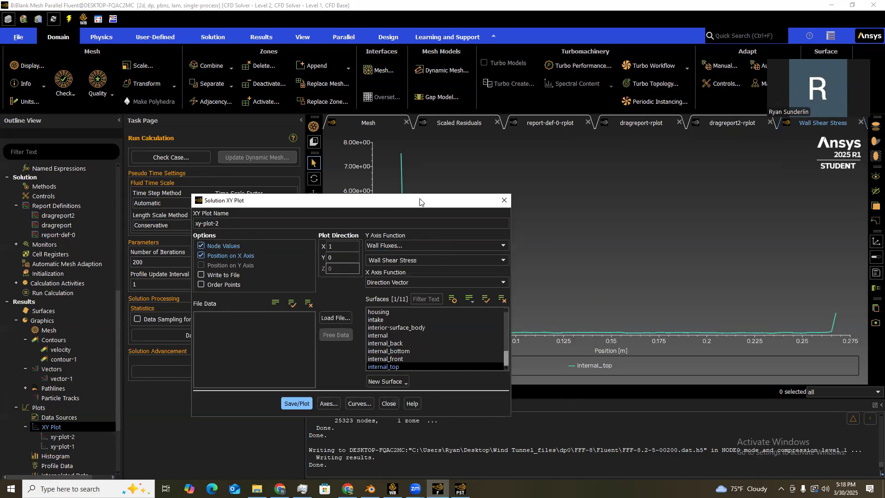
drag(432, 203, 371, 191)
click(404, 233)
click(337, 279)
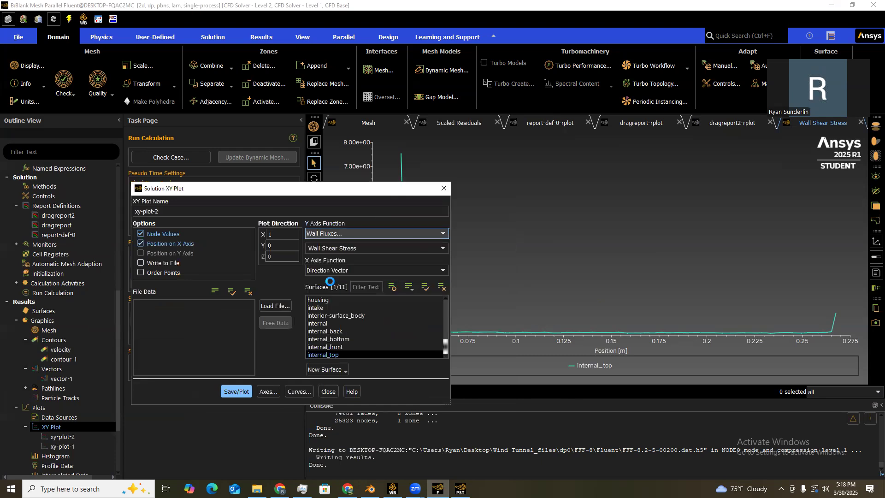
click(440, 249)
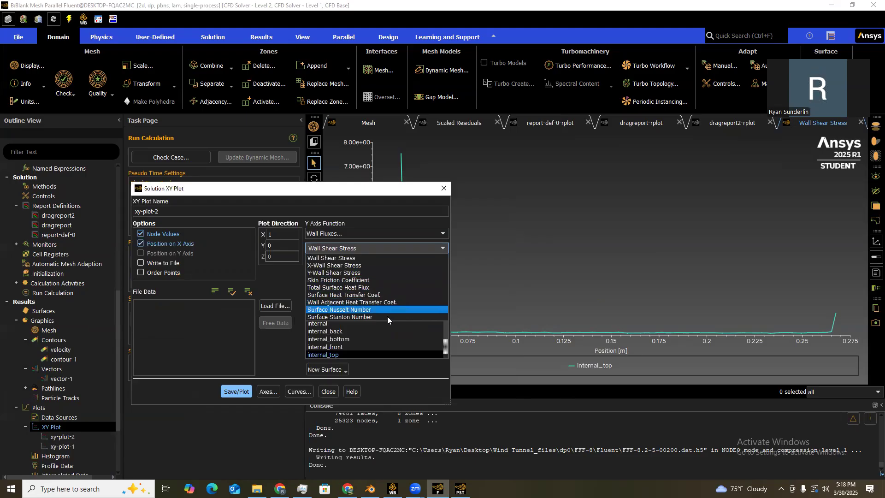
click(377, 280)
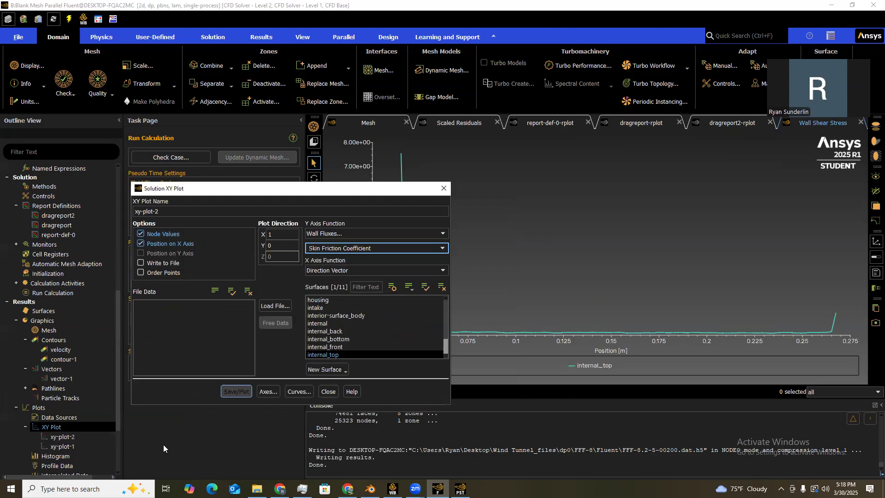
click(237, 391)
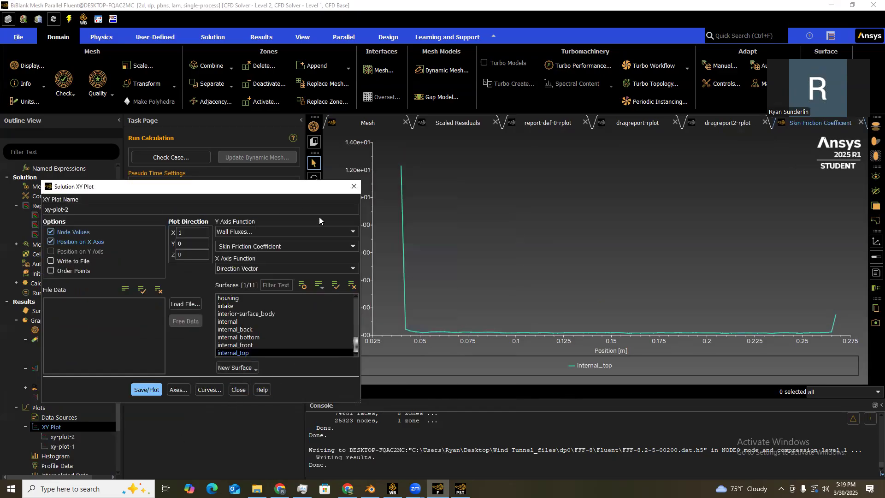
drag(316, 190, 246, 193)
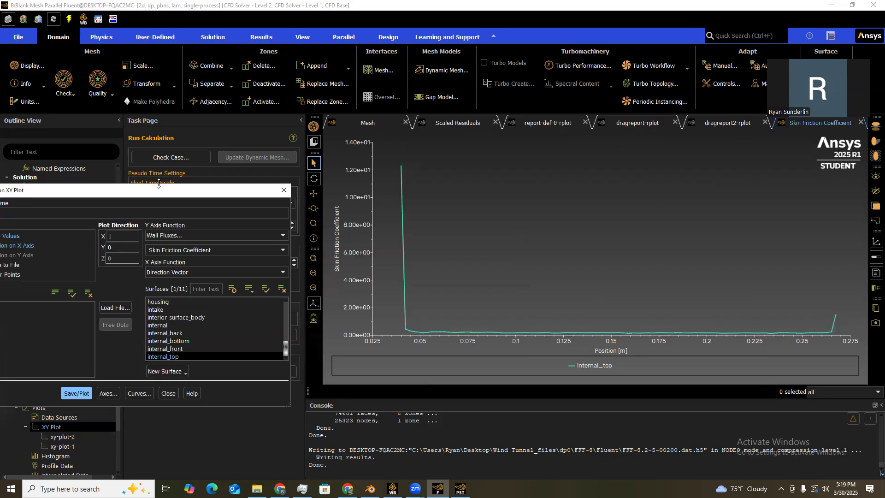
drag(162, 192, 370, 199)
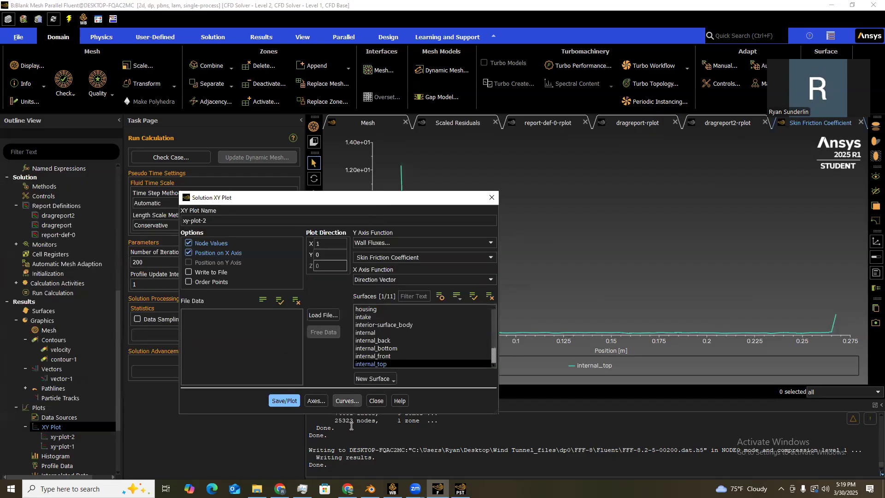
click(380, 401)
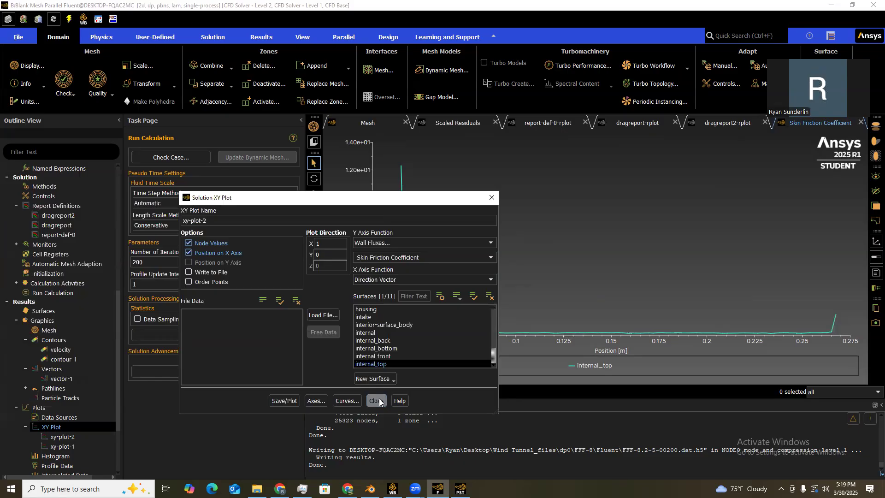
Compute the dragreport2 drag coefficient for all four internal plate zones together, and for internal_front alone.
double_click(57, 215)
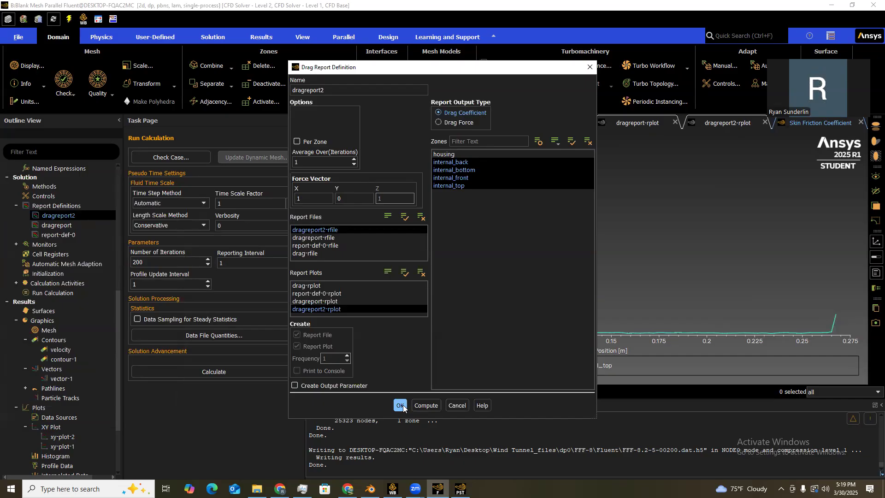
click(421, 404)
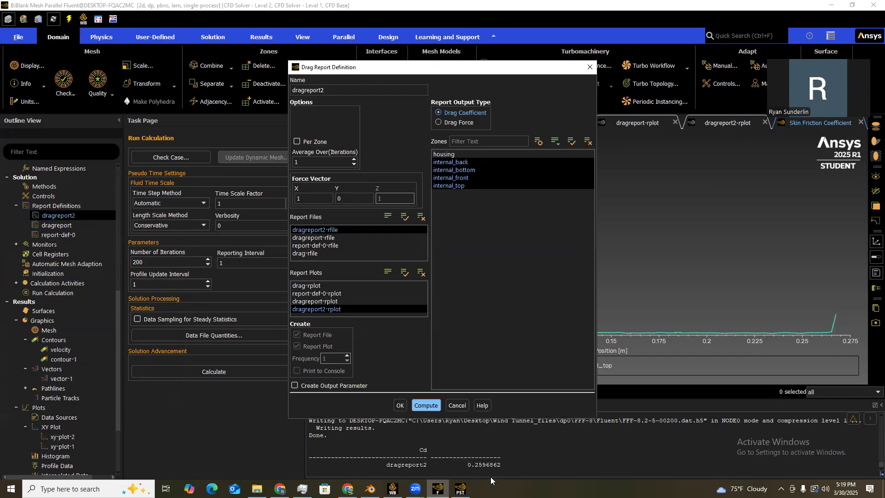
click(464, 184)
click(471, 170)
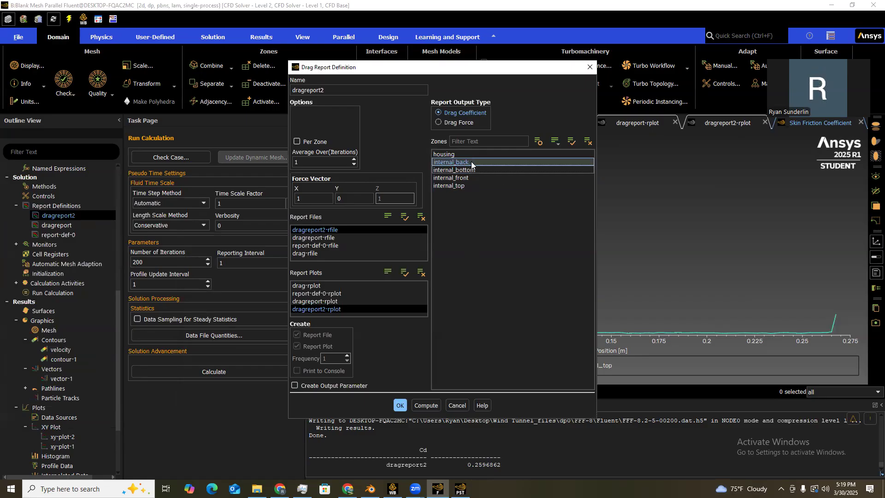
click(466, 177)
click(462, 162)
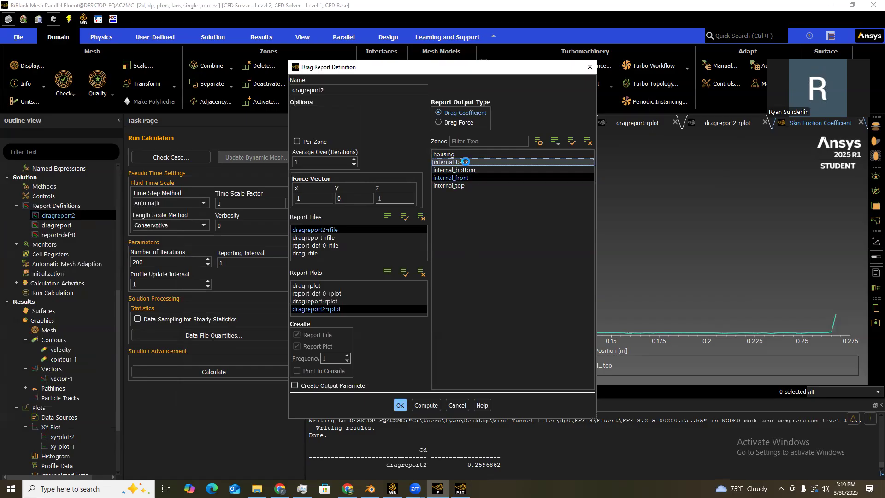
click(425, 406)
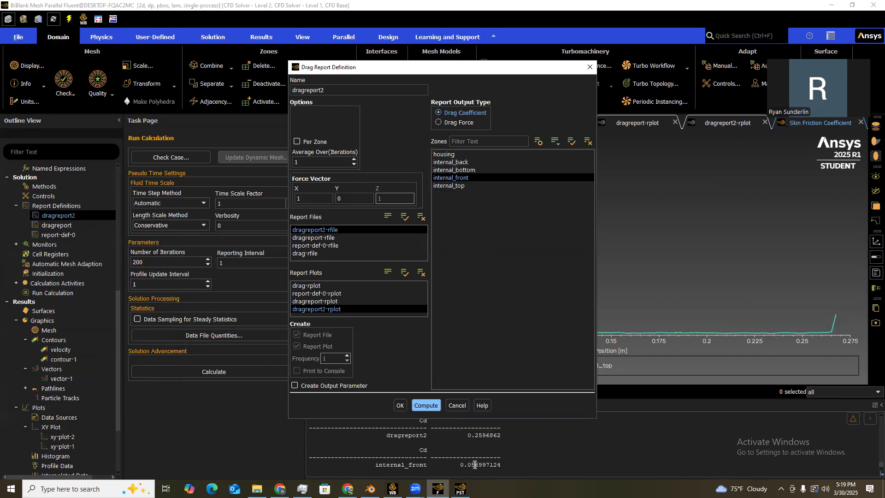
Compute the drag coefficient for internal_bottom alone and close the dragreport2 definition without keeping the zone changes.
click(454, 169)
click(473, 179)
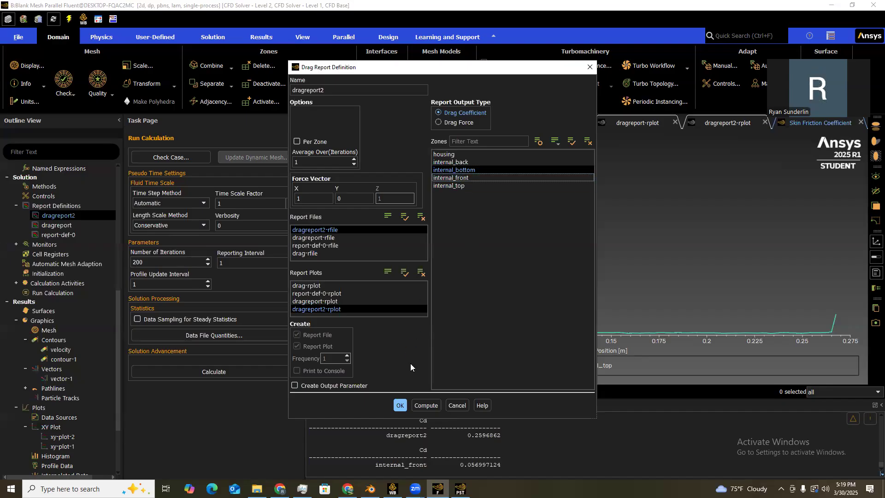
click(425, 405)
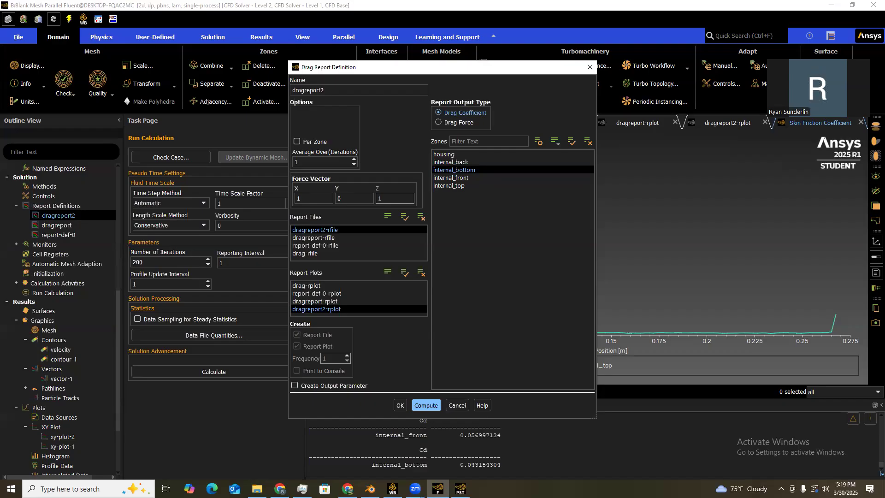
click(451, 404)
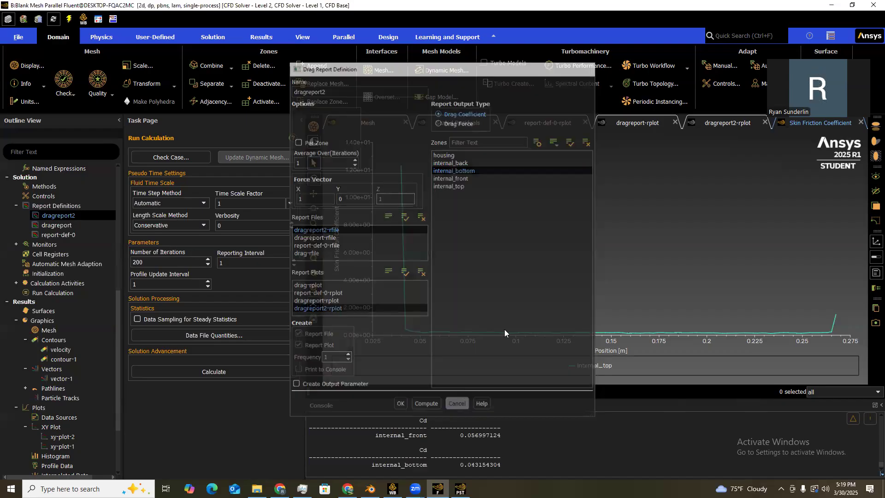
click(650, 12)
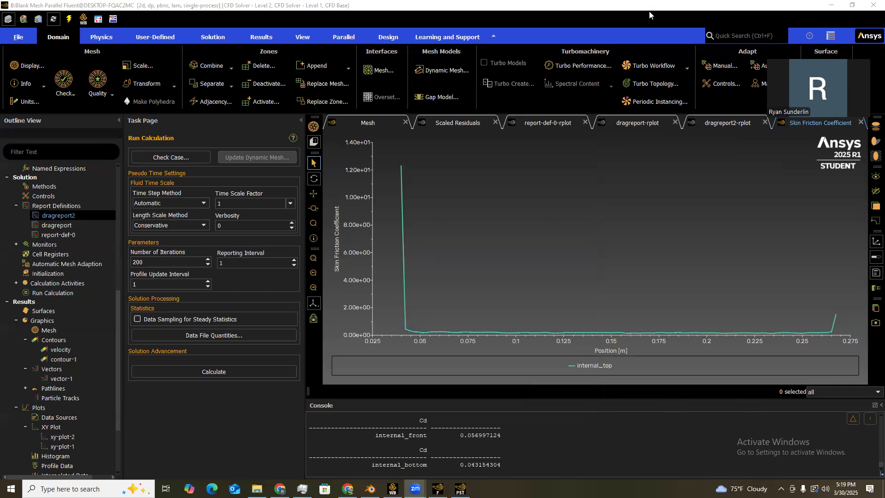